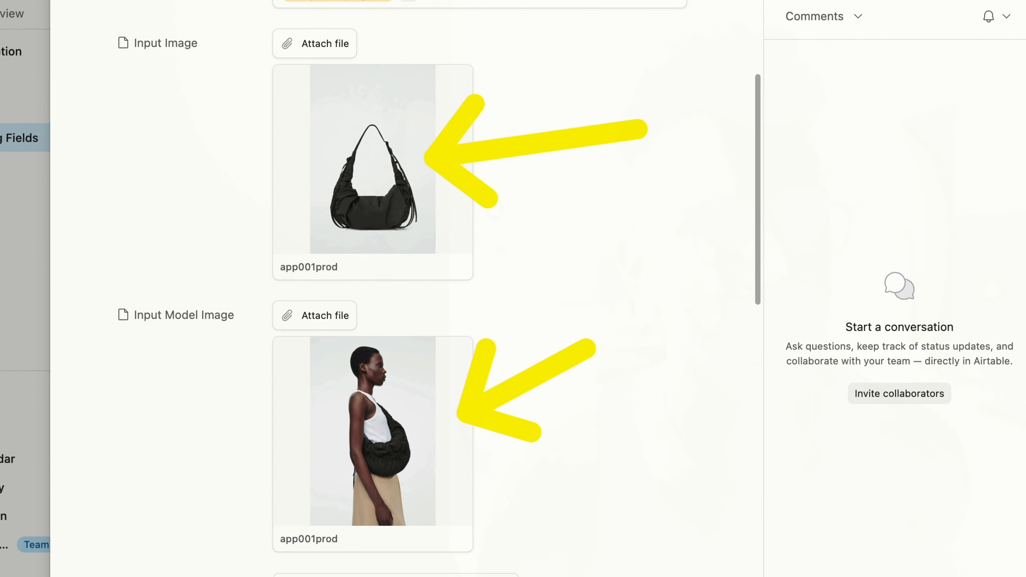
Step: Preview the product photo and the model photo attached as inputs to the CANOPY MINI CROSSBODY record
left_click(415, 119)
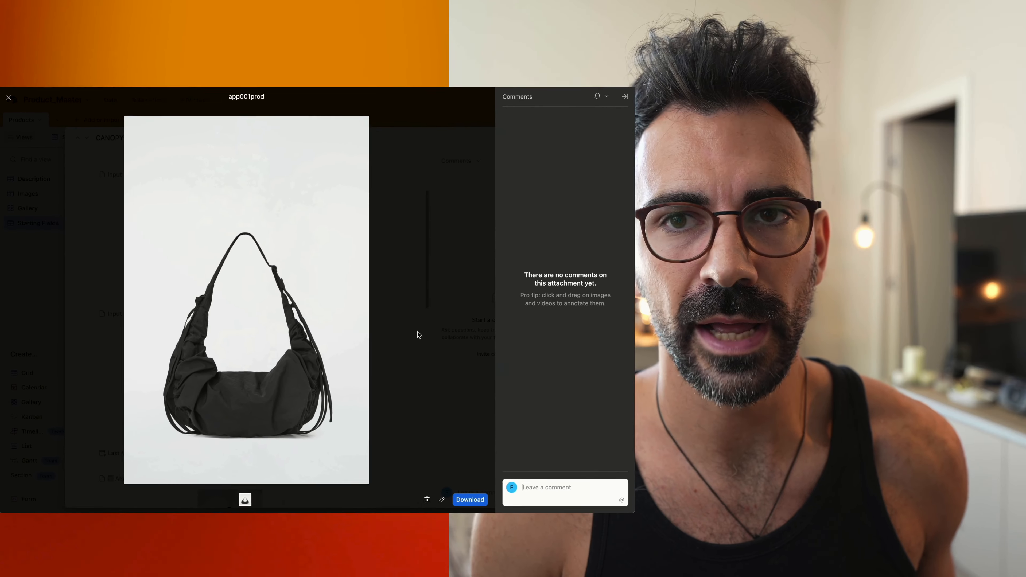
left_click(748, 347)
left_click(447, 414)
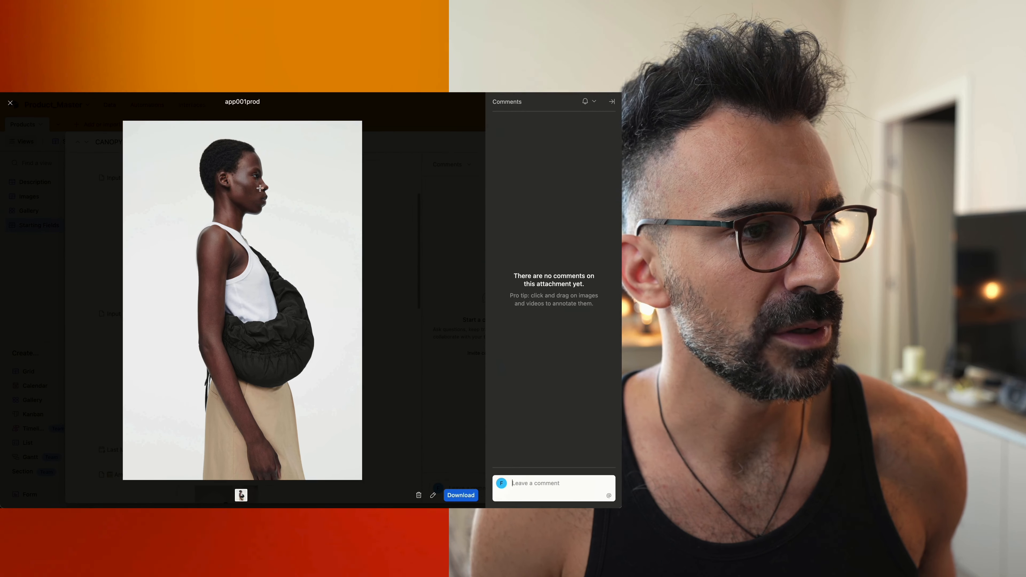
left_click(386, 345)
Step: Preview the Ambient, Story Ambient and Campaign images in the CANOPY MINI CROSSBODY record
scroll(386, 307, "down", 5)
scroll(386, 302, "down", 3)
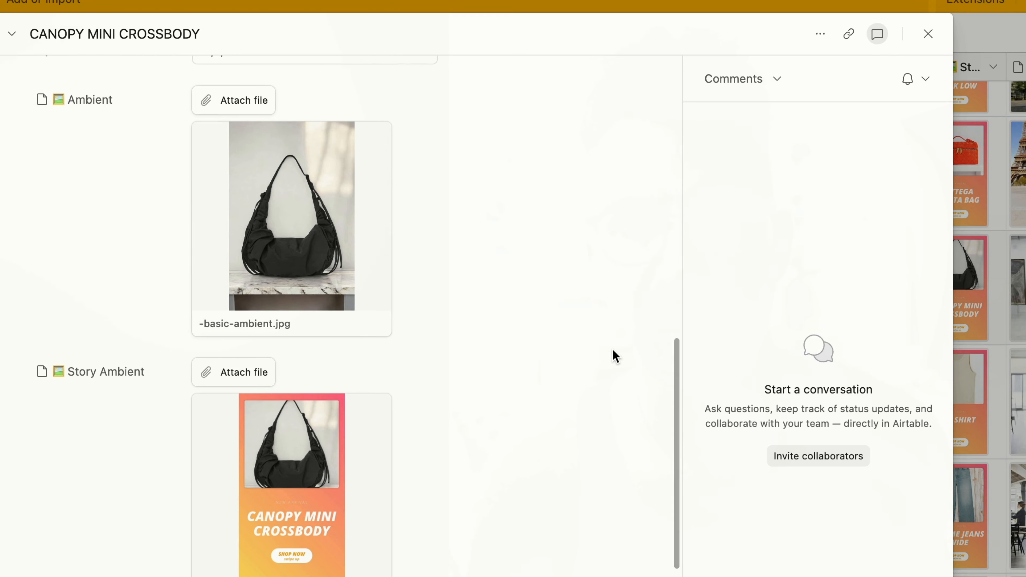
left_click(231, 188)
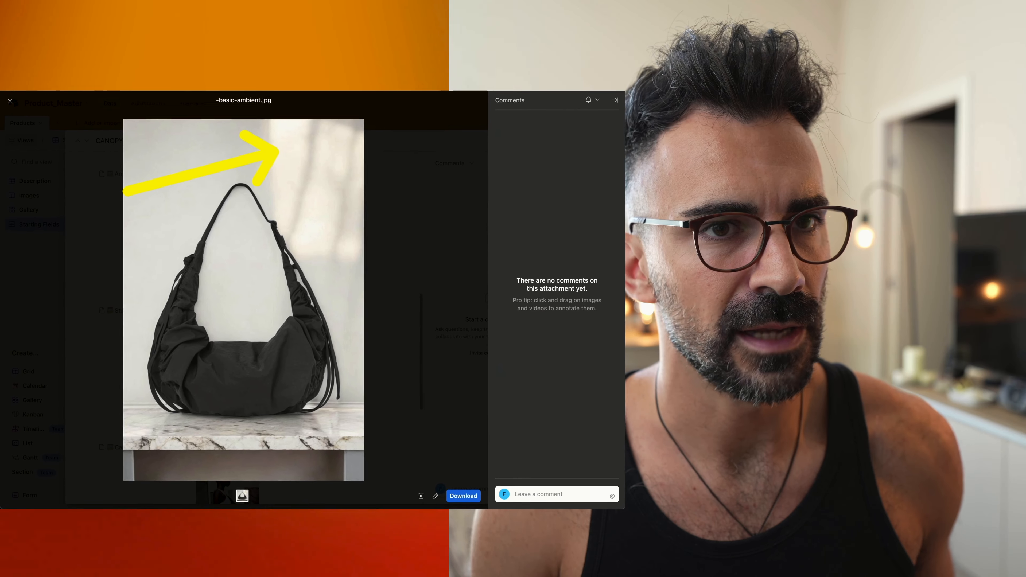
left_click(451, 167)
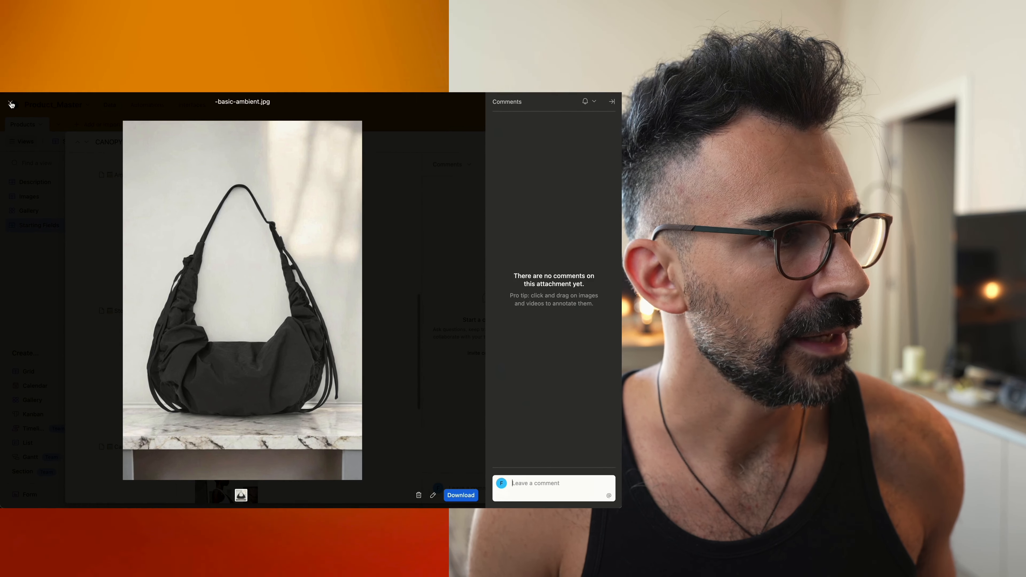
scroll(242, 275, "down", 4)
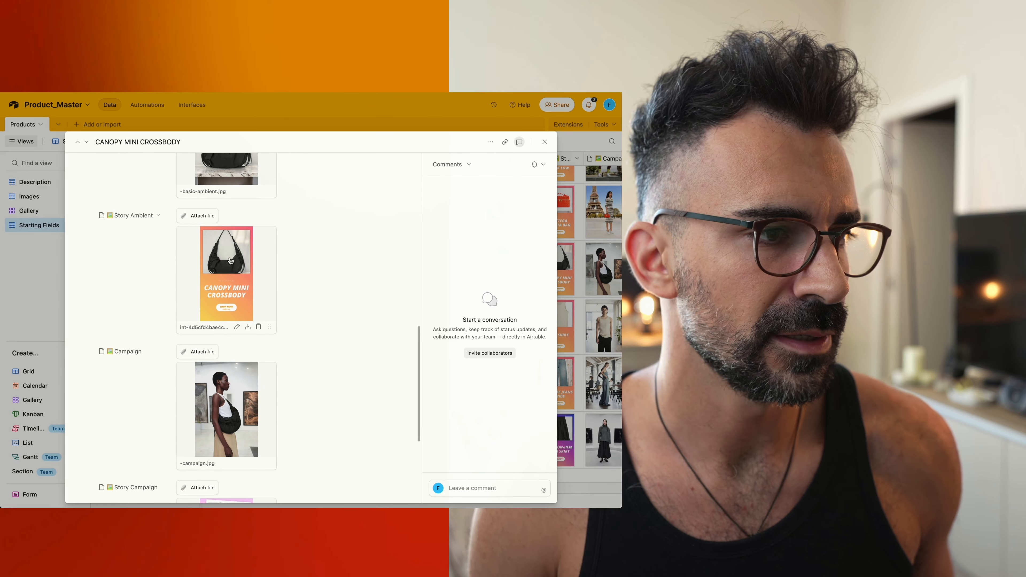
left_click(231, 260)
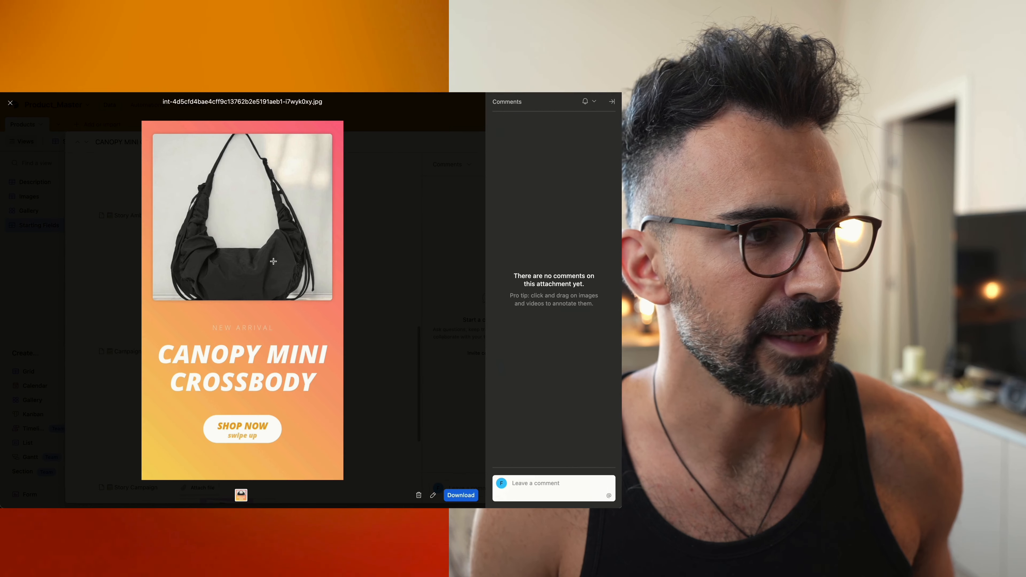
left_click(11, 105)
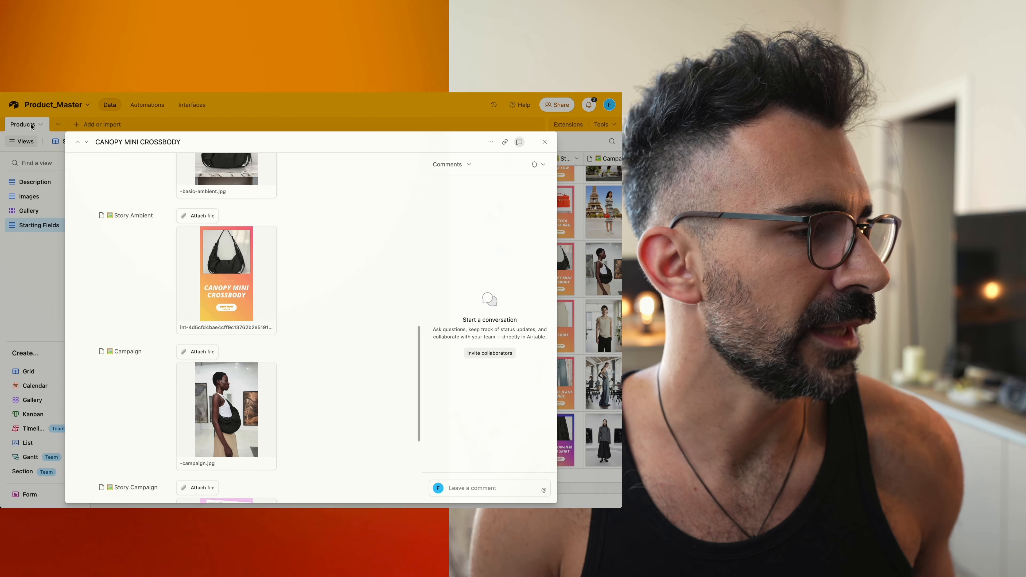
scroll(286, 340, "down", 3)
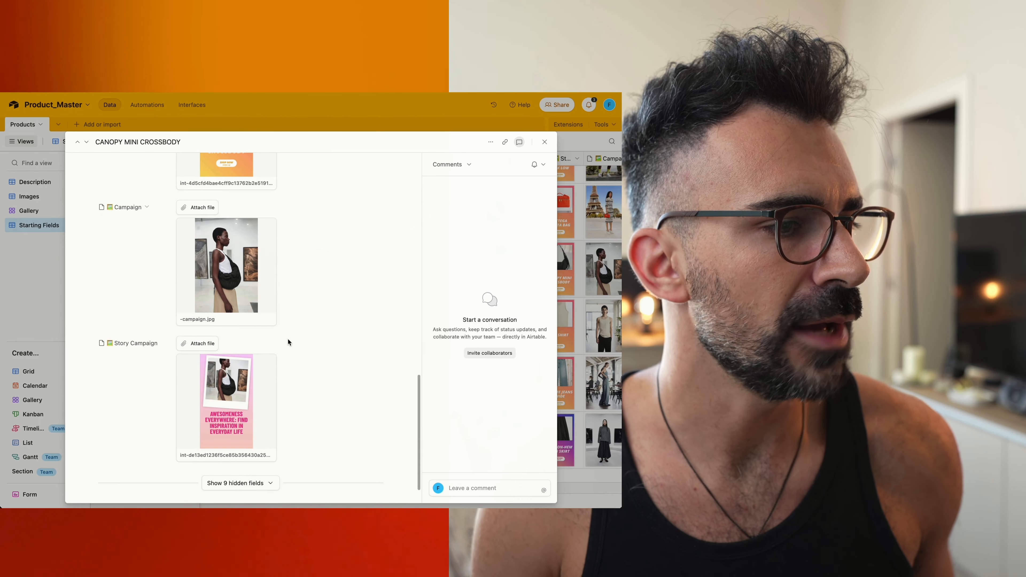
left_click(225, 237)
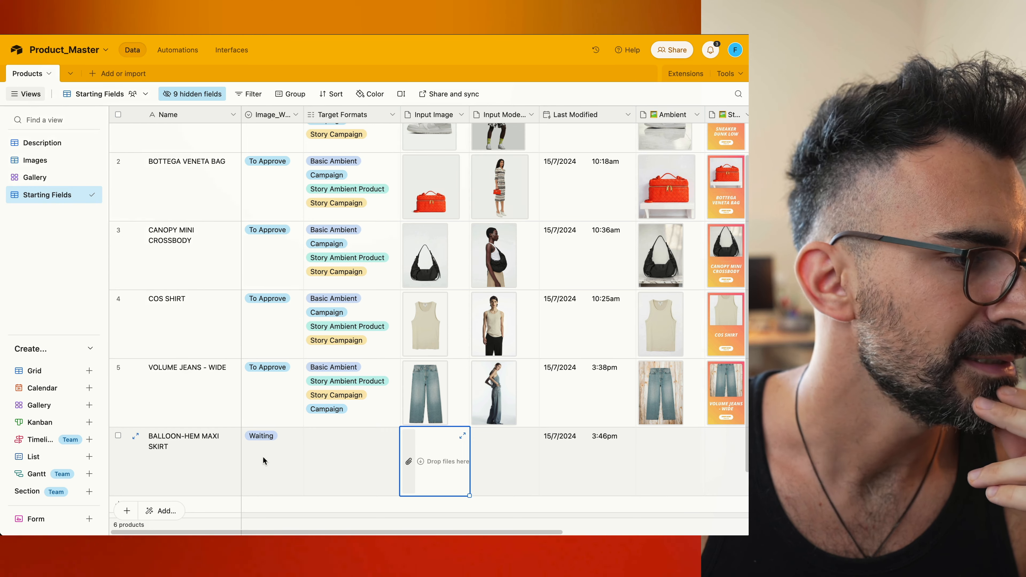
Step: Look through the available image workflow status options for the BALLOON-HEM MAXI SKIRT record
left_click(277, 444)
left_click(282, 424)
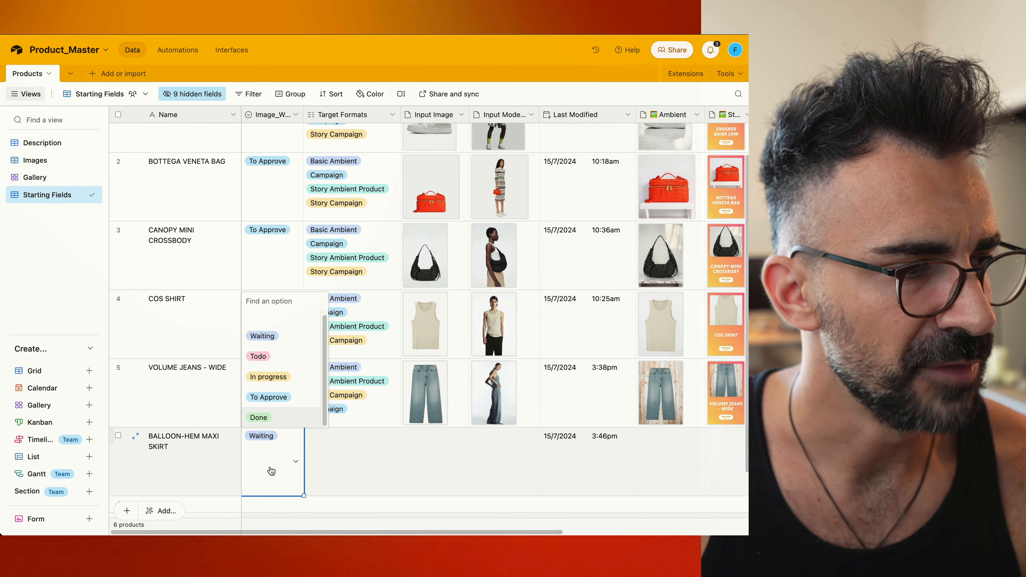
left_click(319, 463)
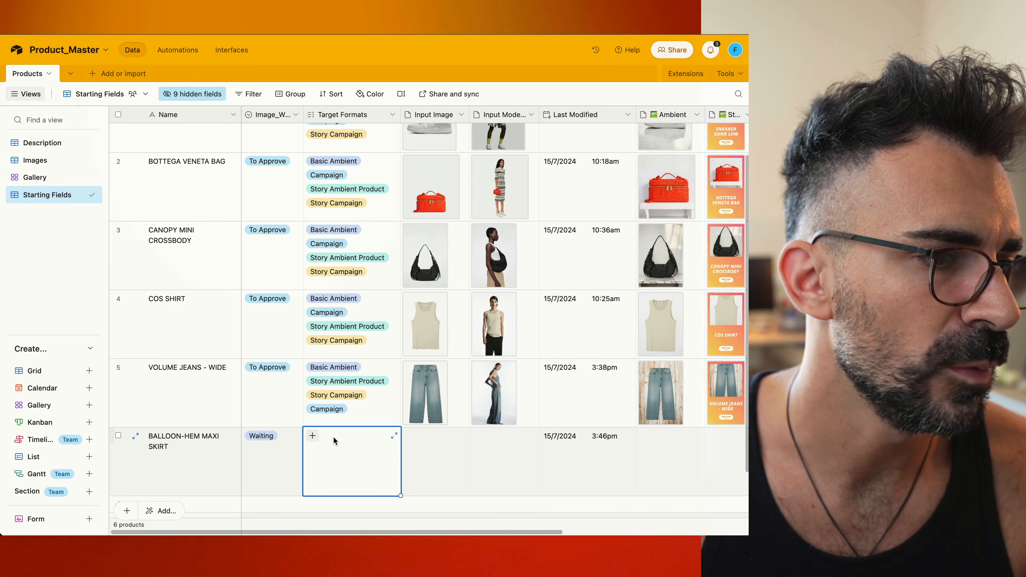
Step: Set the BALLOON-HEM MAXI SKIRT's Target Formats to Basic Ambient, Story Ambient Product, Campaign and Story Campaign
left_click(312, 435)
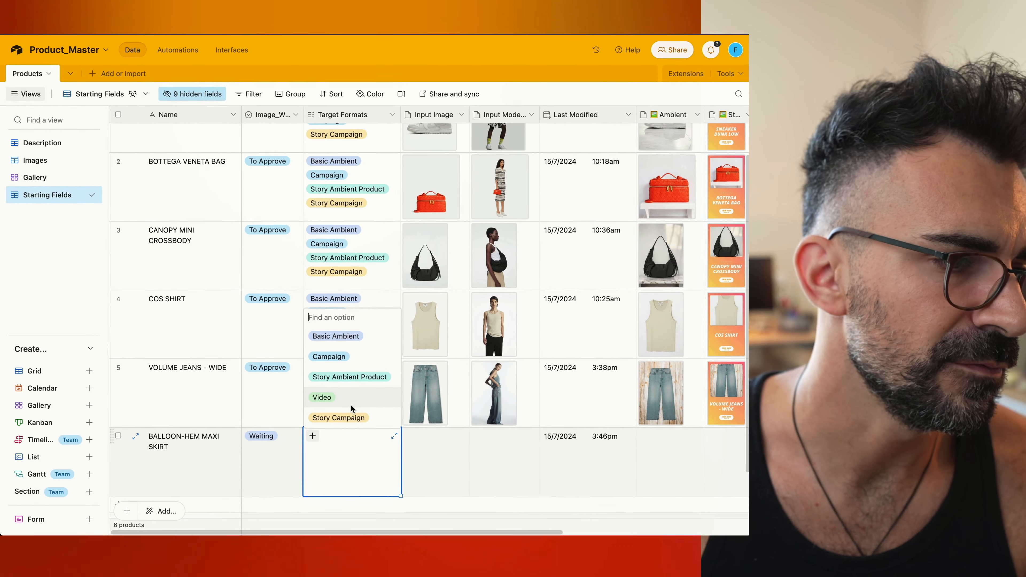
left_click(346, 337)
left_click(372, 454)
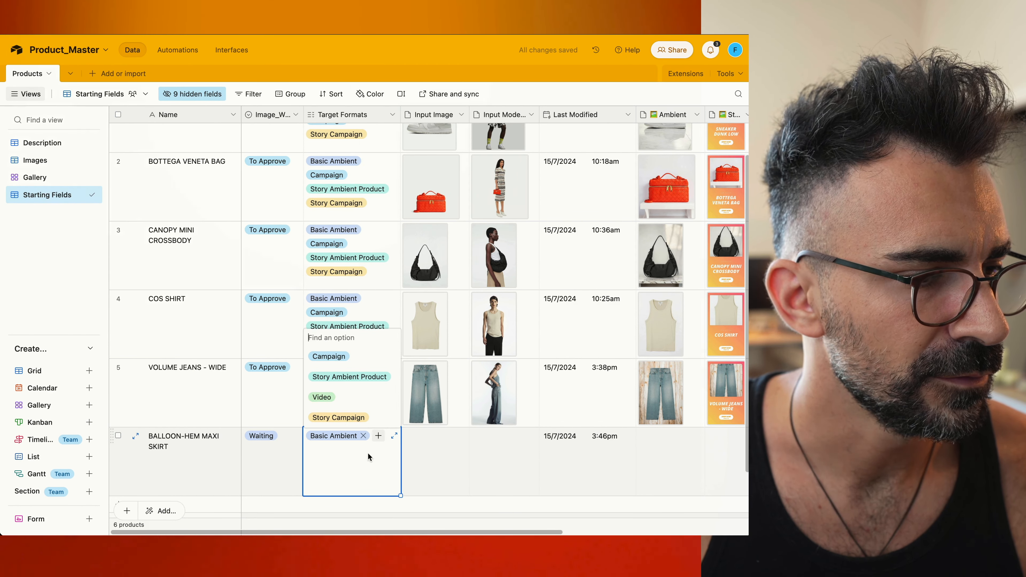
key("Return")
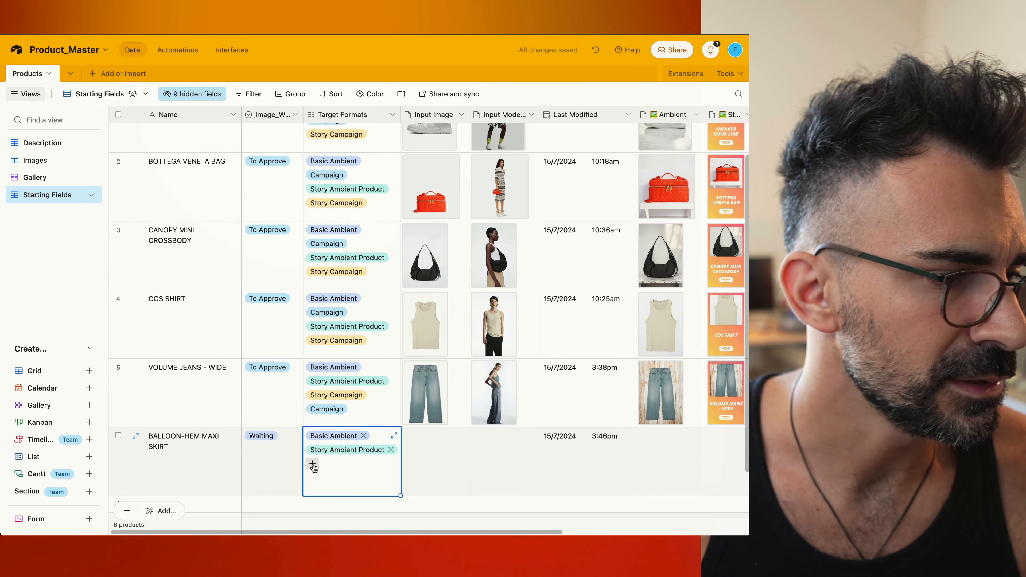
left_click(313, 463)
key("Return")
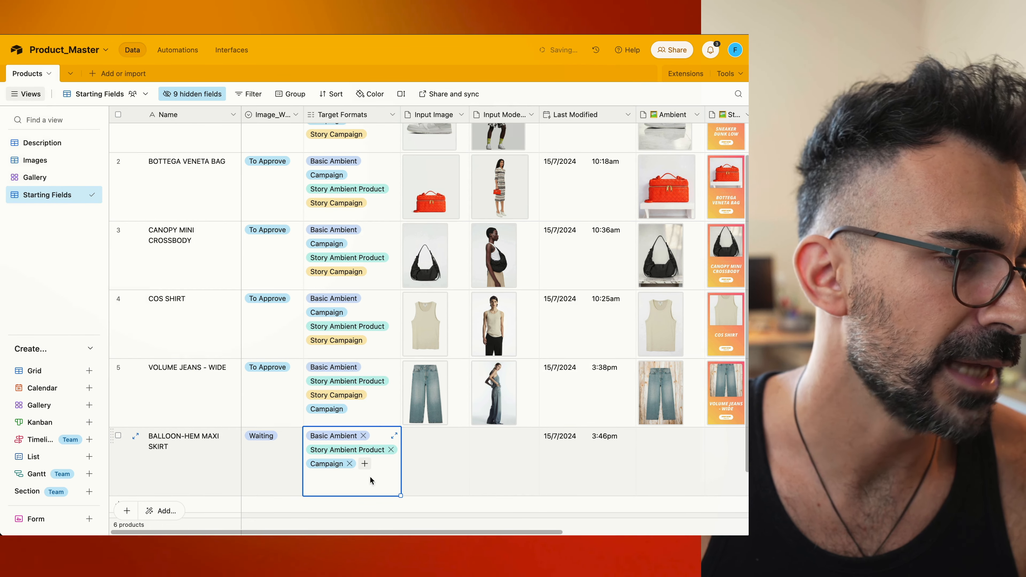
left_click(364, 464)
left_click(334, 524)
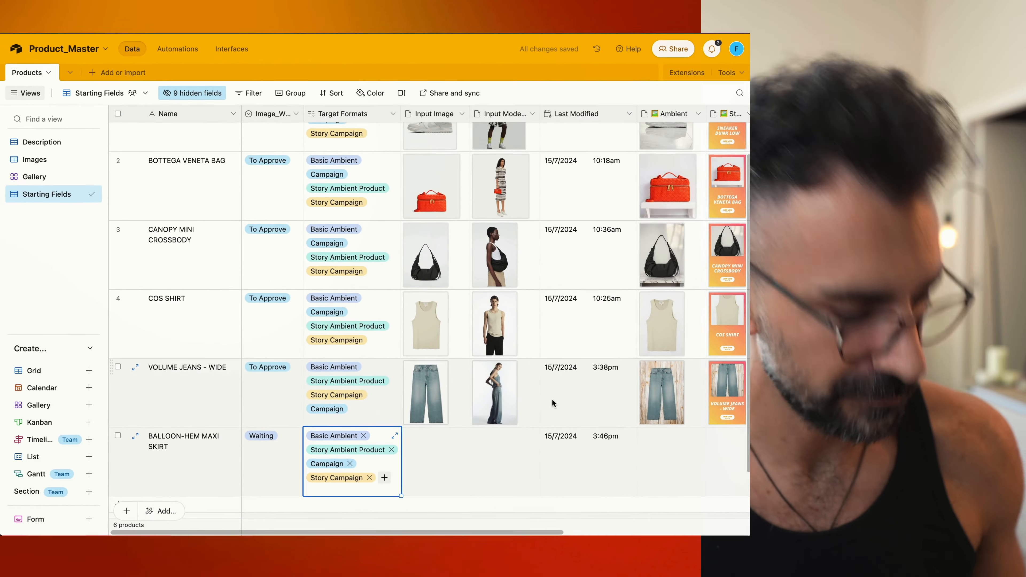
Step: Check the field type settings of the Input Image column
scroll(561, 405, "right", 5)
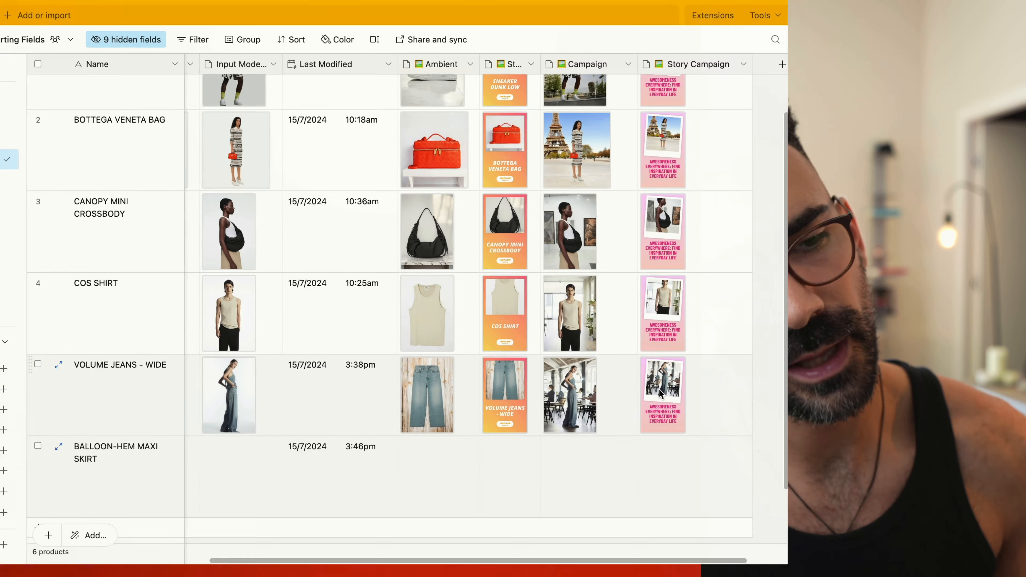
scroll(740, 394, "left", 5)
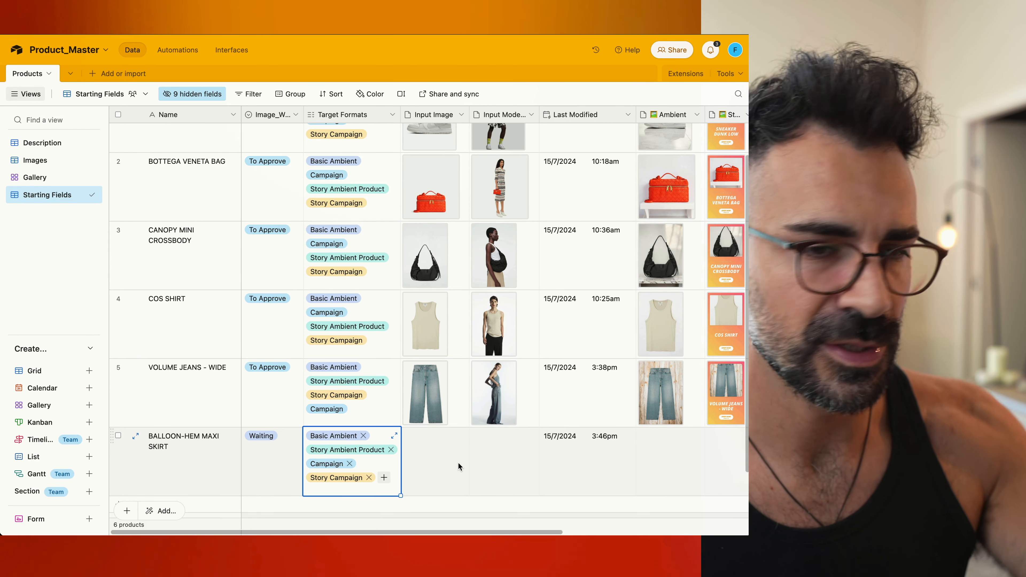
left_click(445, 459)
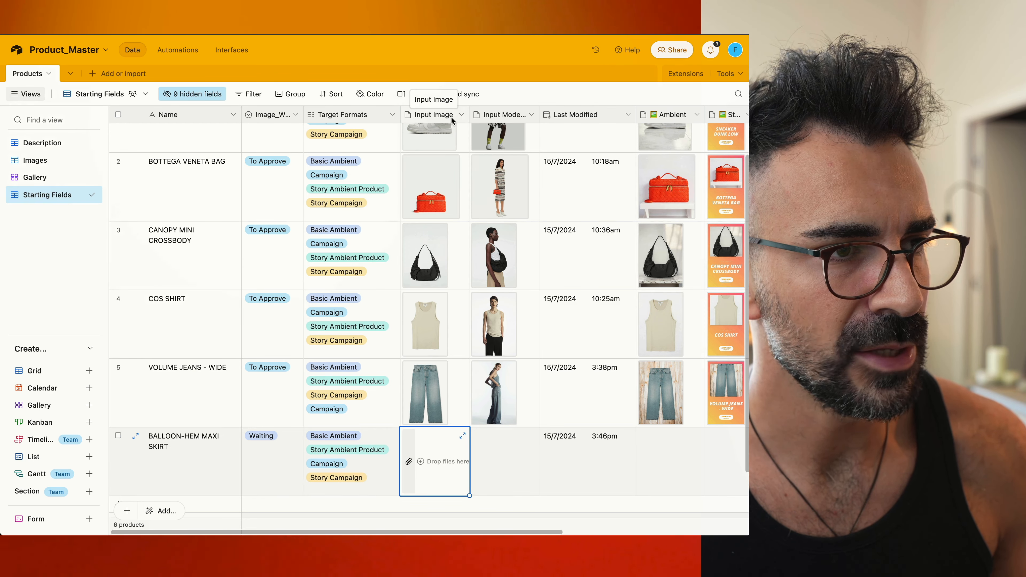
right_click(437, 113)
left_click(435, 137)
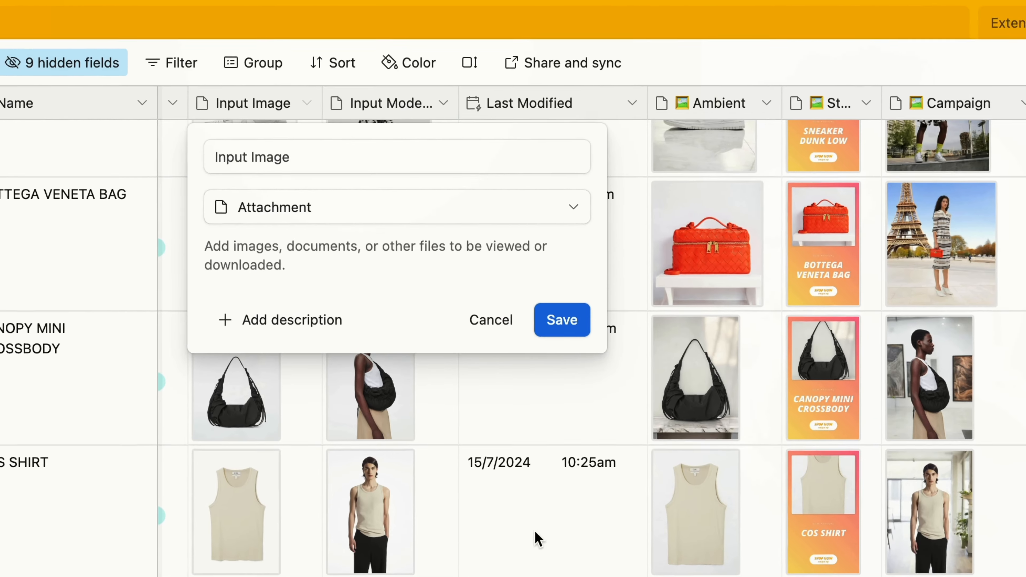
left_click(654, 317)
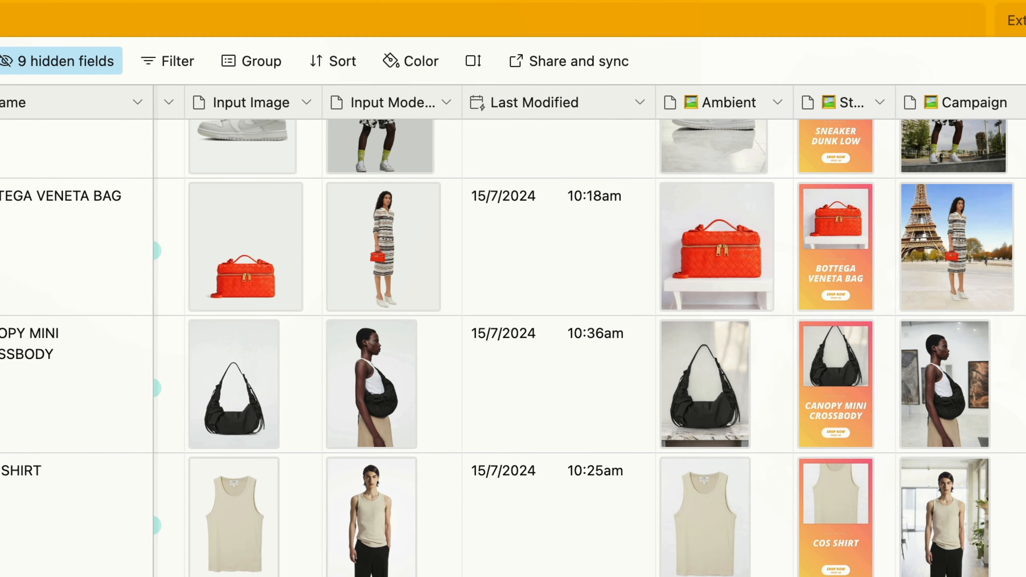
Step: Upload the local file app001prod (1).jpeg to the Input Image field of the BALLOON-HEM MAXI SKIRT record
scroll(672, 388, "up", 2)
scroll(618, 471, "down", 5)
scroll(618, 471, "right", 3)
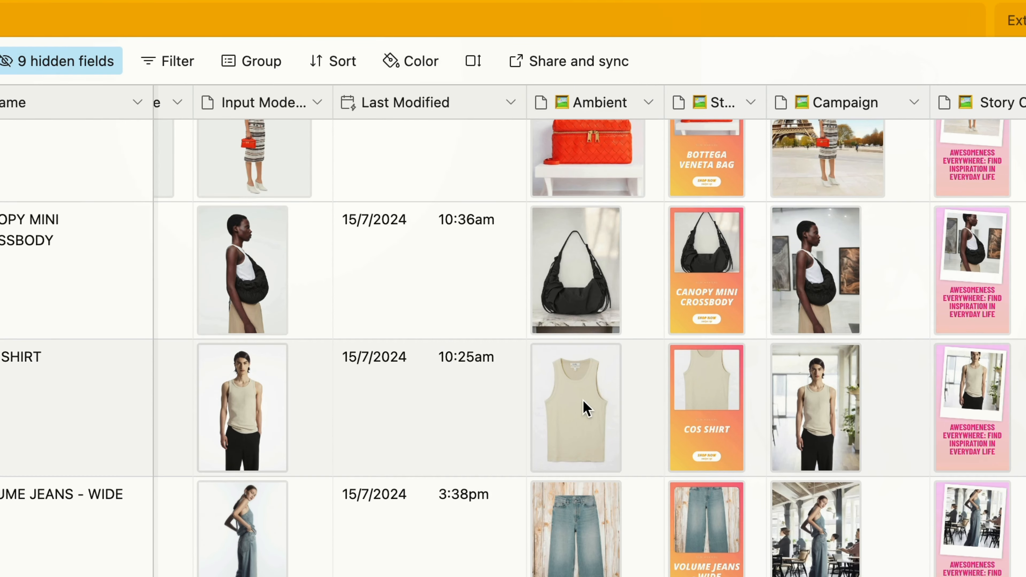
scroll(377, 288, "left", 5)
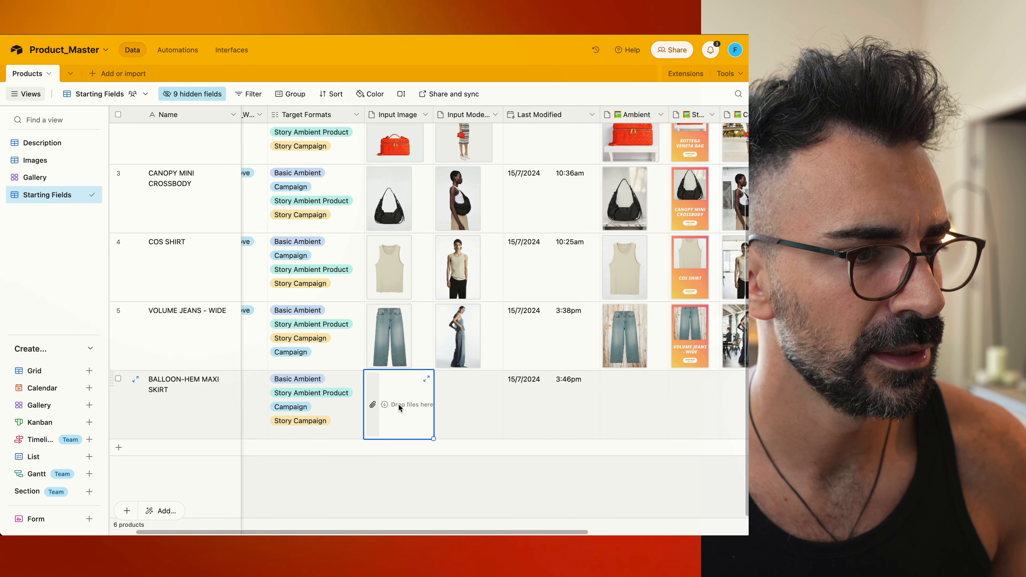
left_click(372, 404)
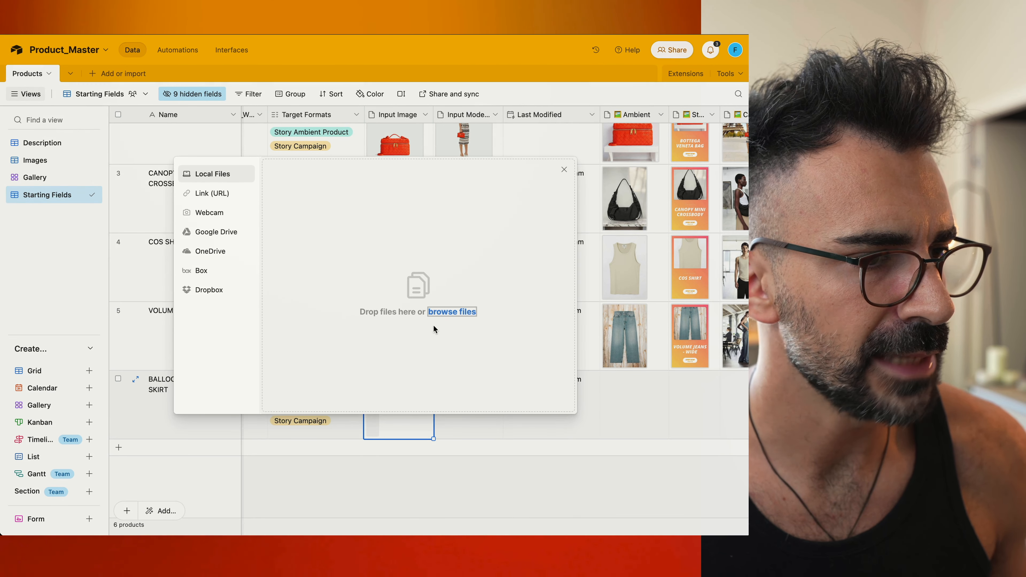
left_click(403, 373)
left_click(133, 114)
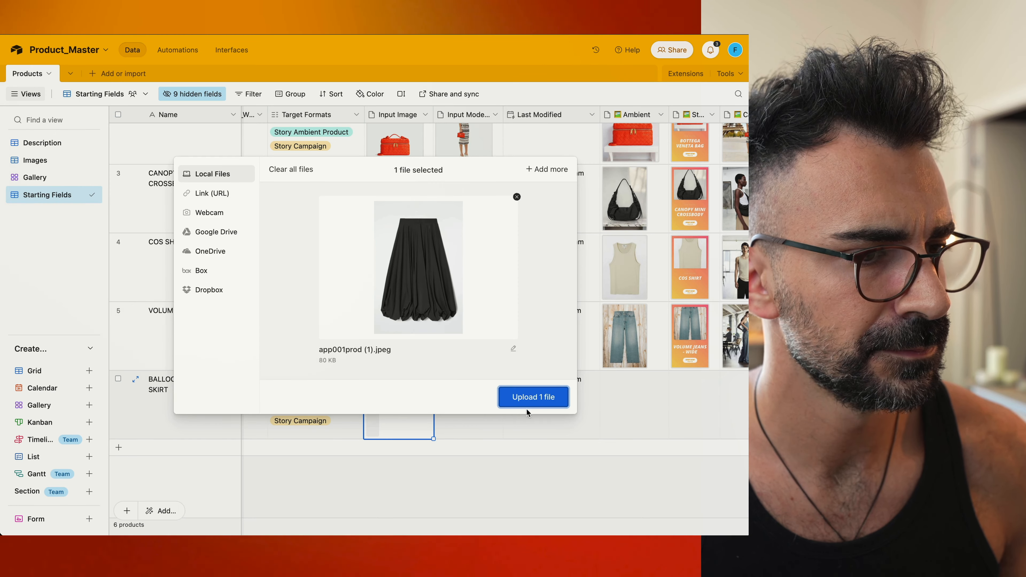
left_click(526, 406)
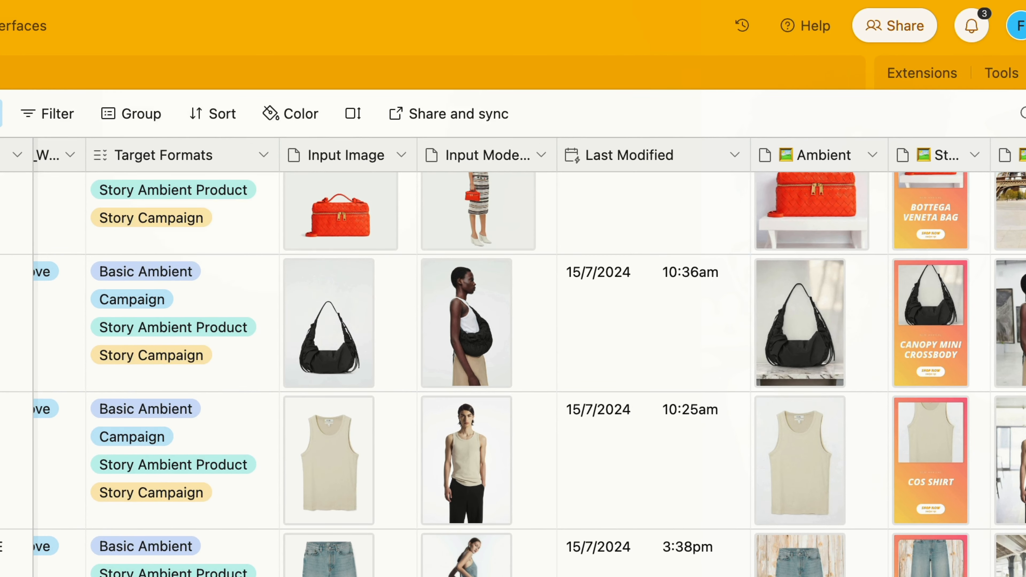
Step: Upload the model photo app001prod.jpeg from the 10x-visual-machine folder to the BALLOON-HEM MAXI SKIRT's Input Model Image field
key("Return")
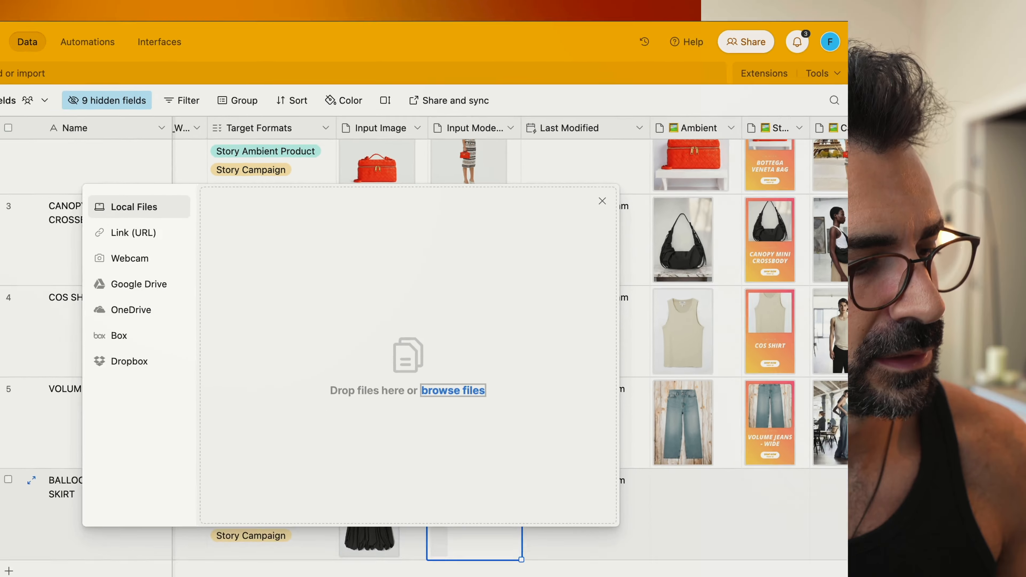
key("super+Tab")
key("space")
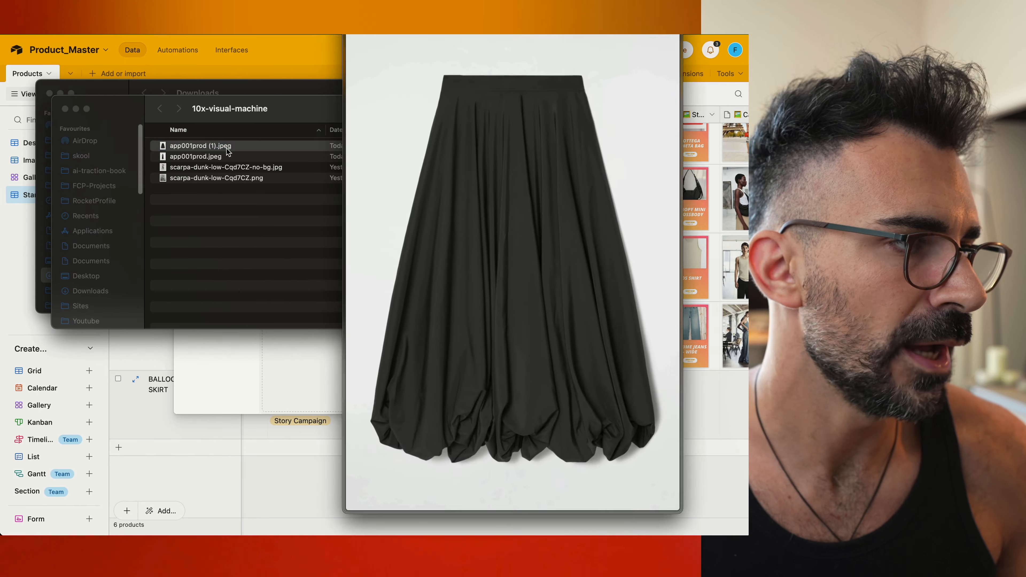
key("Down")
key("space")
left_click_drag(199, 158, 505, 364)
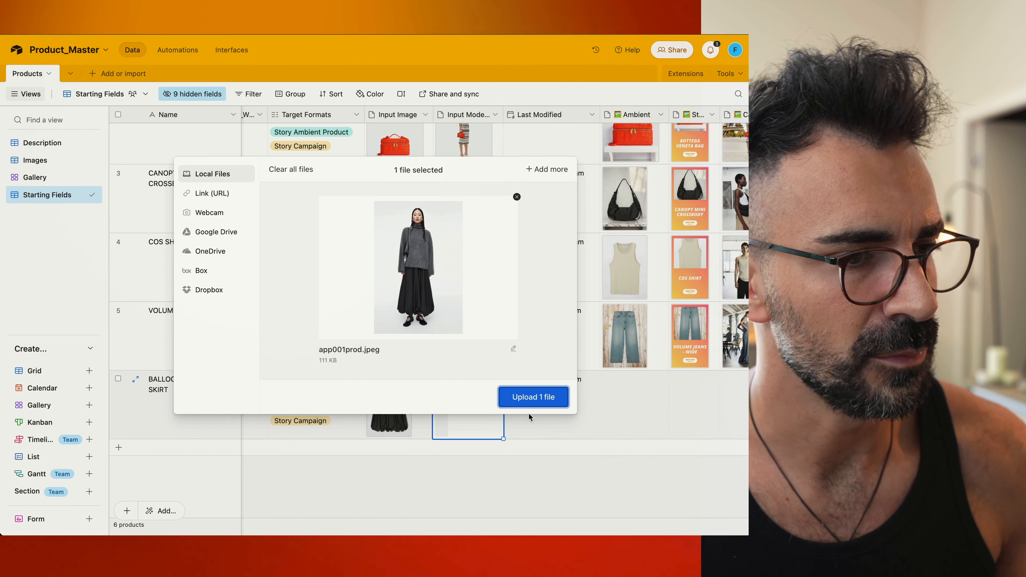
left_click(533, 402)
Step: Review which specific fields the Last Modified column tracks and save its field settings
left_click(577, 402)
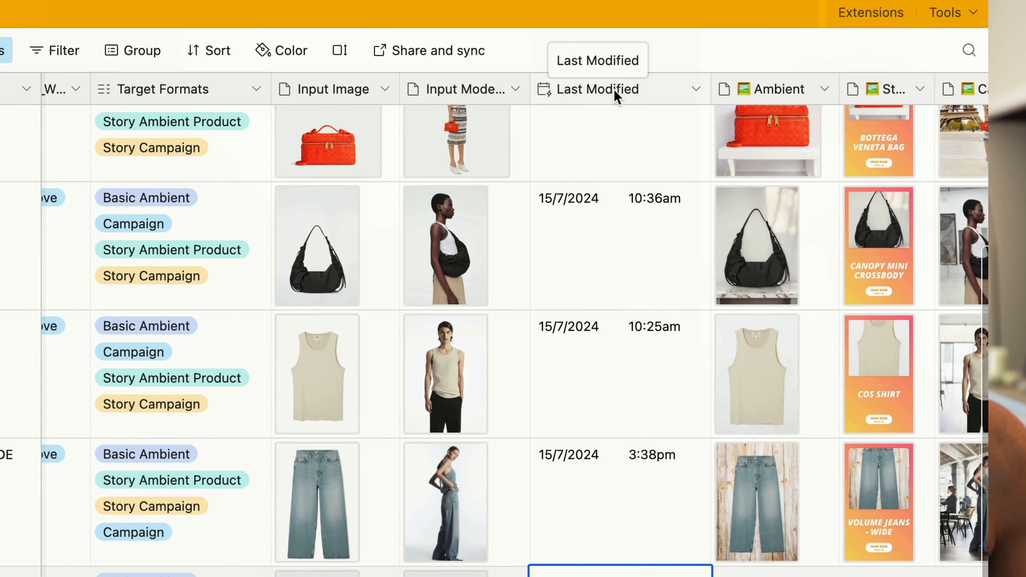
right_click(549, 114)
left_click(561, 142)
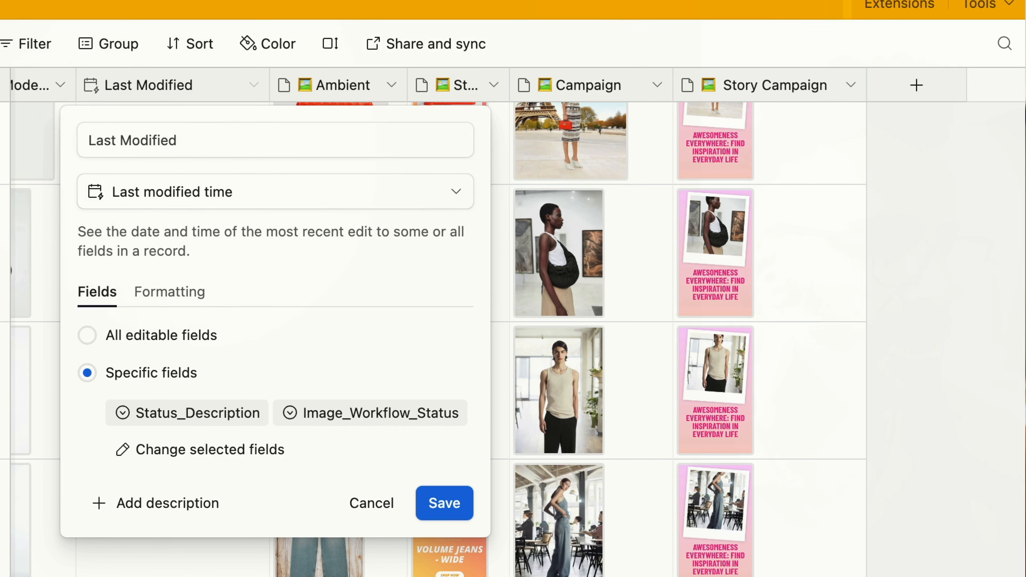
left_click(449, 510)
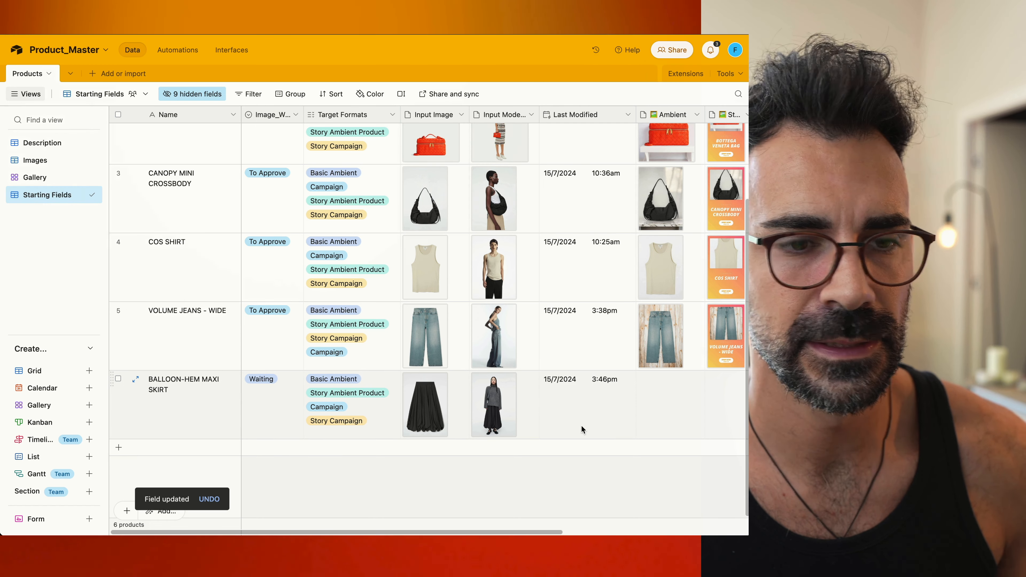
Step: Set the image workflow status of the BALLOON-HEM MAXI SKIRT record to Todo
left_click(263, 387)
left_click(263, 386)
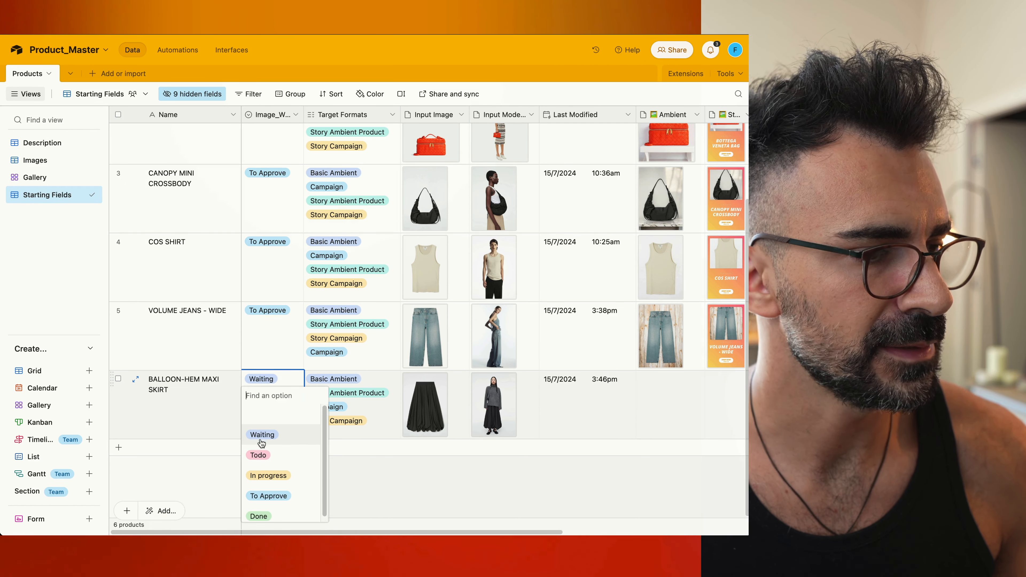
left_click(258, 452)
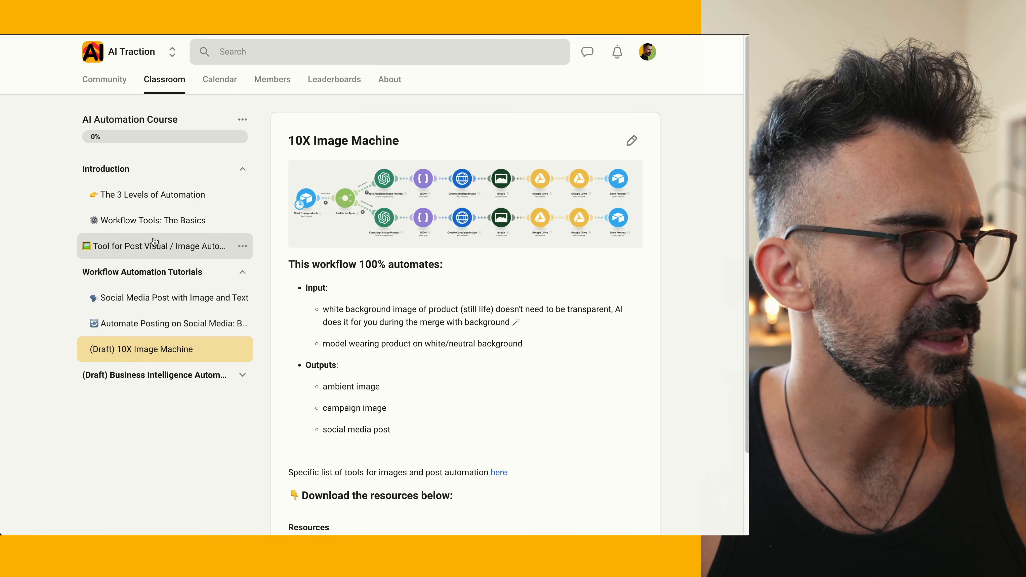
Step: Open the Workflow Tools: The Basics lesson and review the listed Make and Airtable tools
left_click(153, 221)
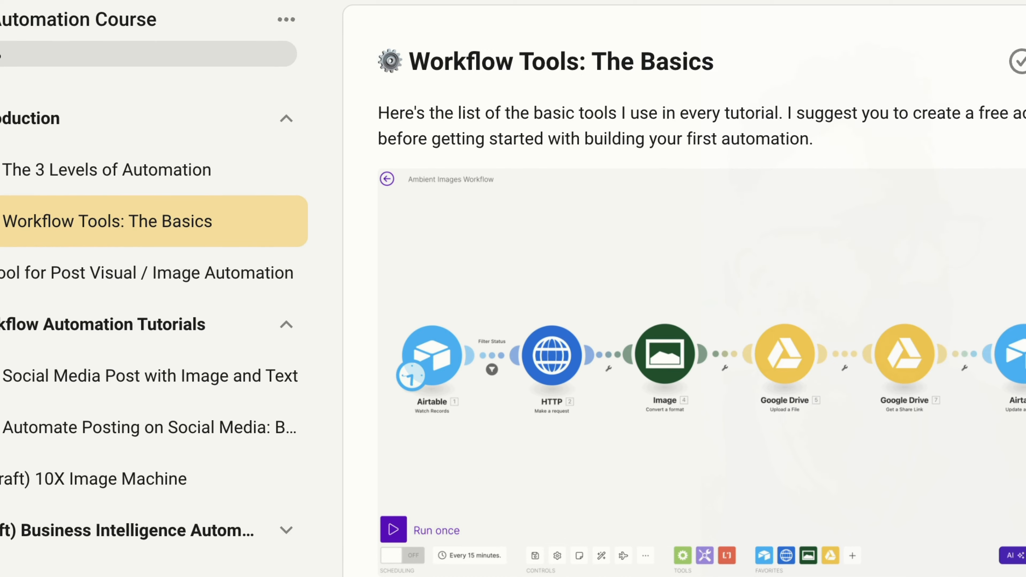
scroll(513, 289, "down", 5)
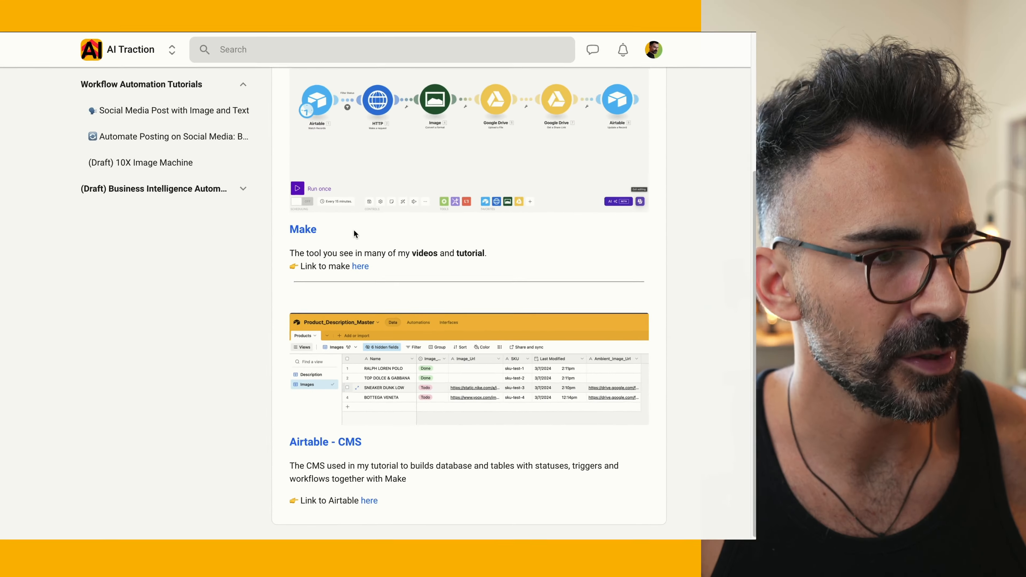
scroll(517, 239, "up", 4)
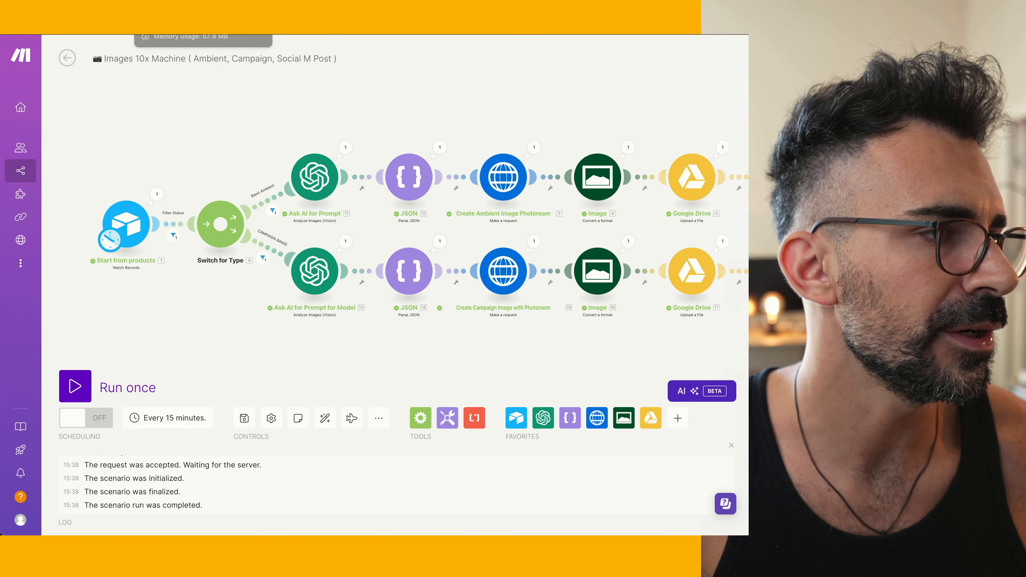
Step: Switch to Make, create a new scenario and add an Airtable Watch Records trigger as its first module
left_click(182, 33)
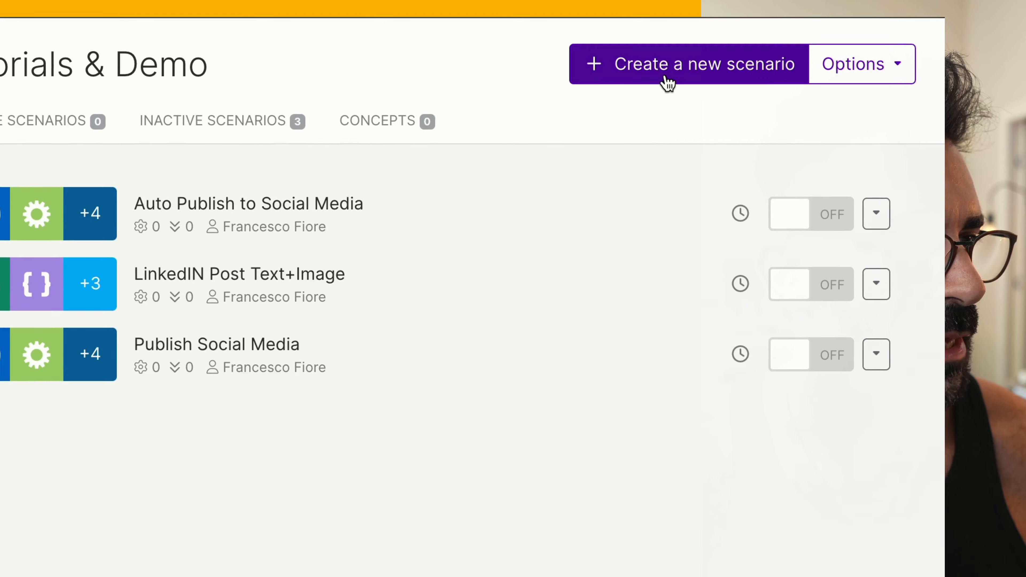
left_click(646, 70)
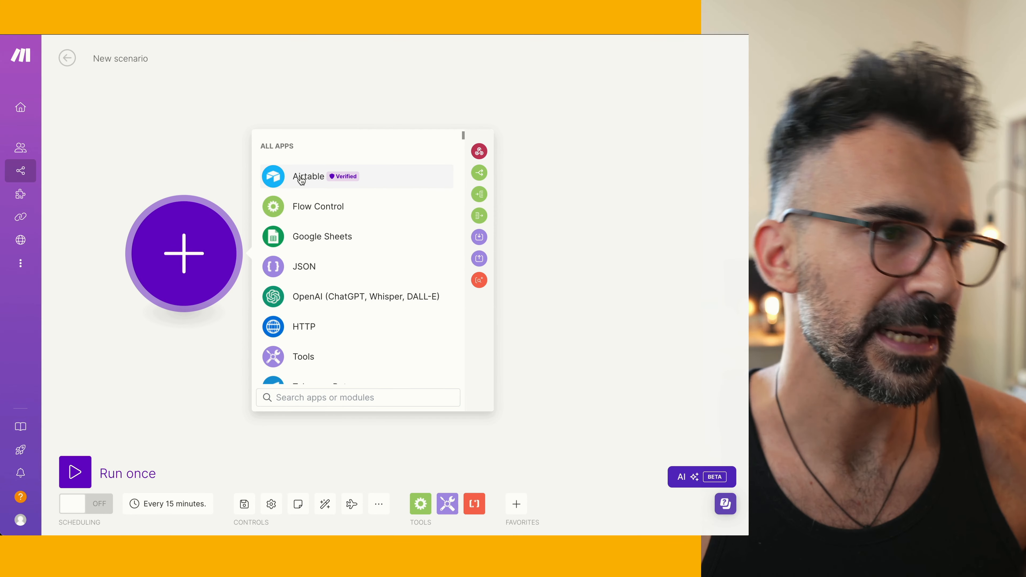
left_click(301, 180)
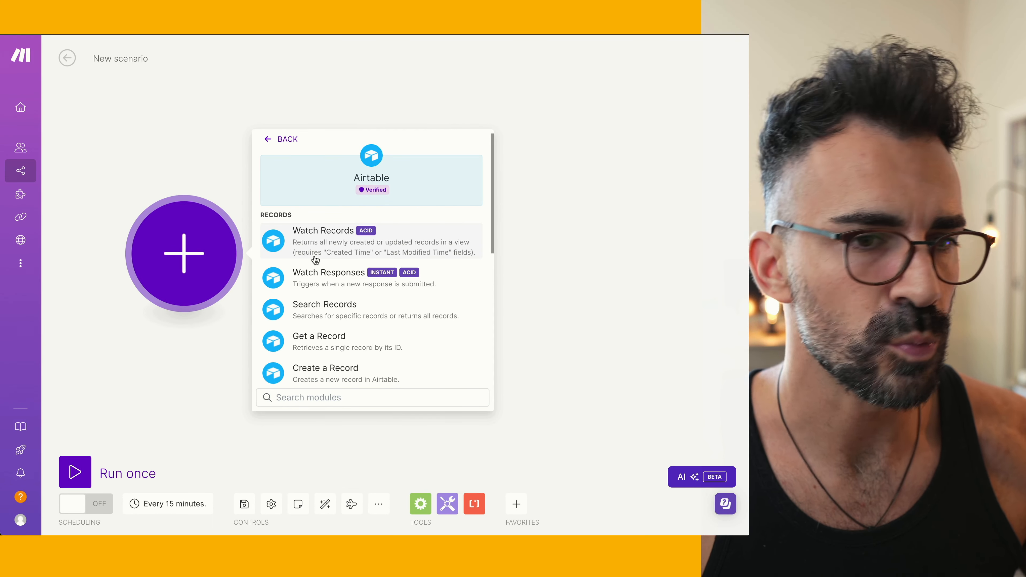
left_click(315, 258)
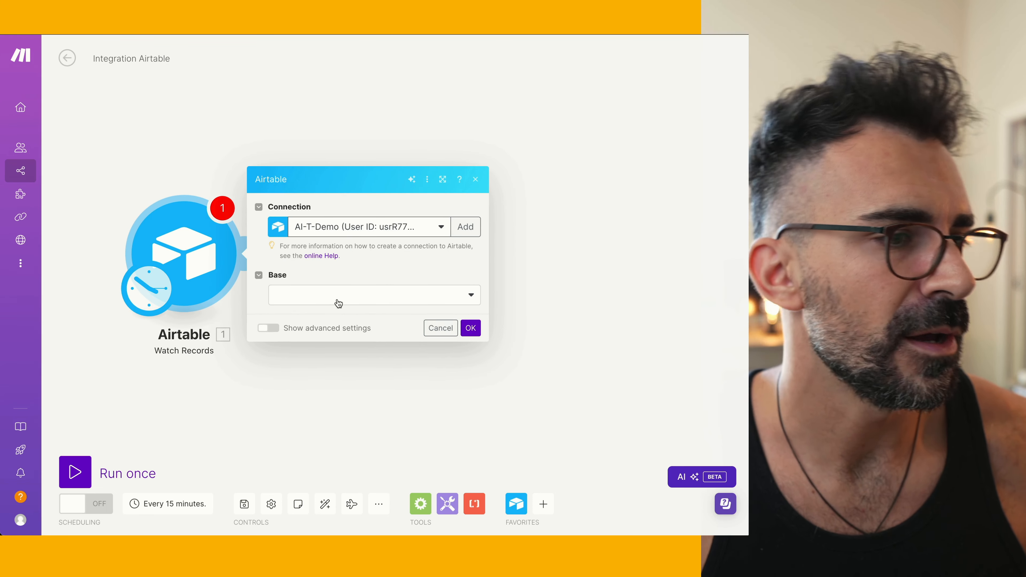
Step: Point the Airtable trigger to the Product_Master base and its Products table
left_click(336, 299)
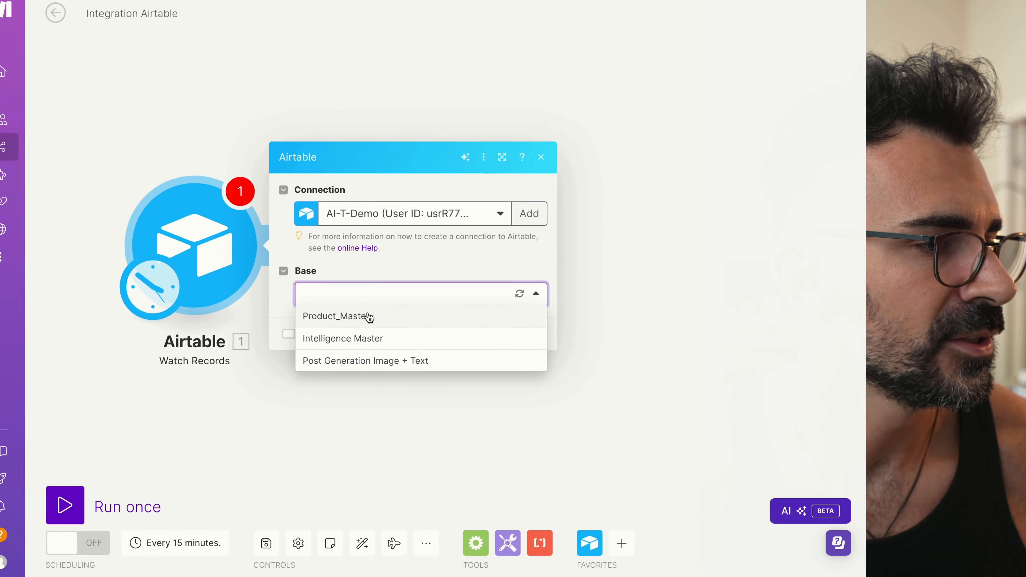
left_click(541, 329)
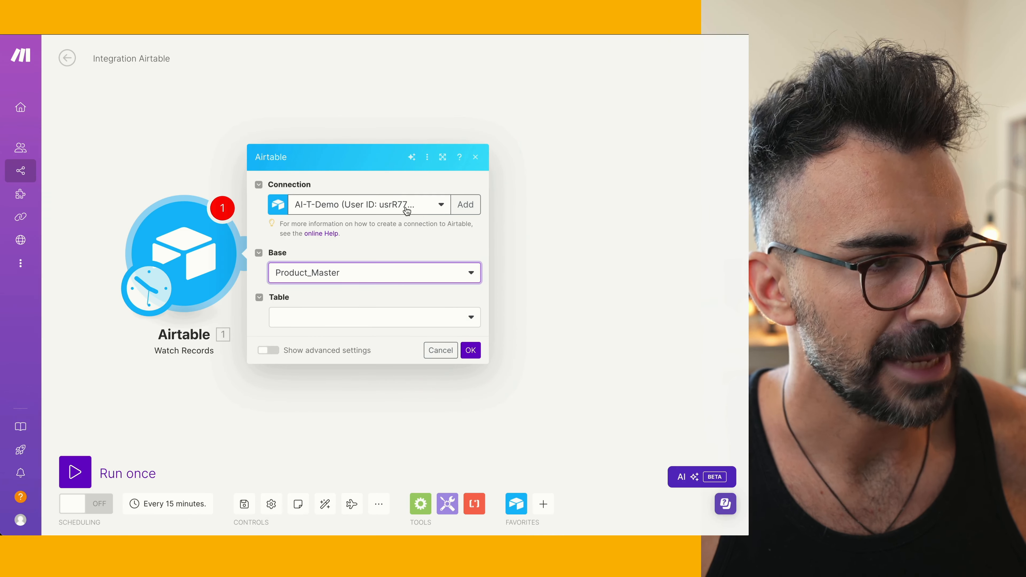
left_click(355, 324)
left_click(299, 335)
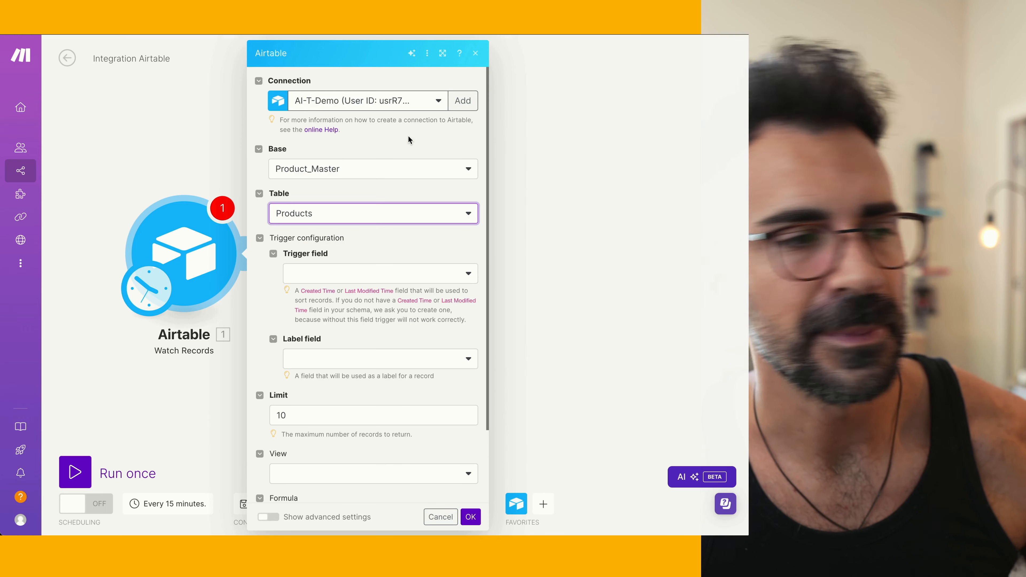
Step: Set the trigger field to Last Modified and the label field to Name, lower the record limit, and save the module
left_click(343, 275)
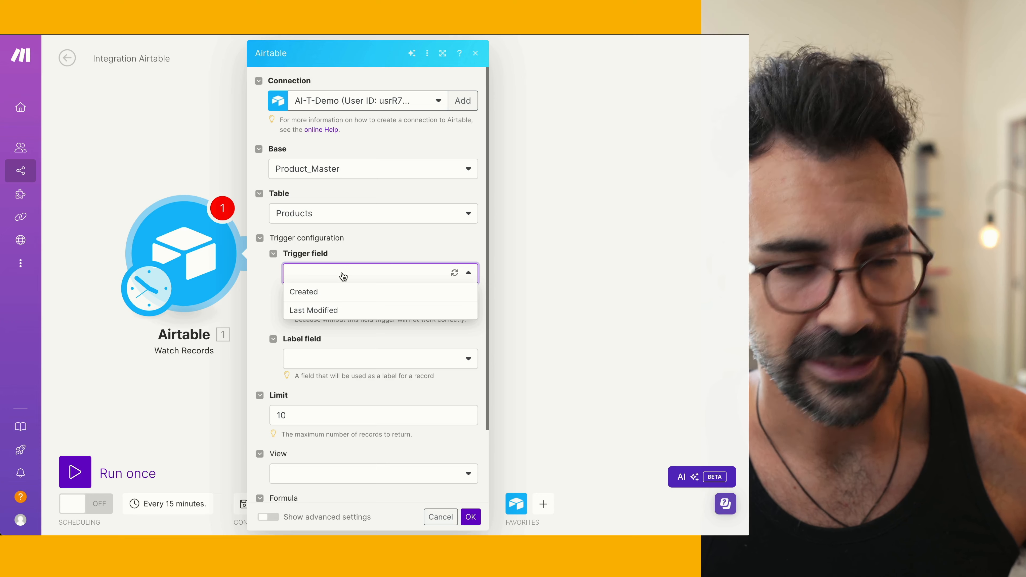
left_click(338, 309)
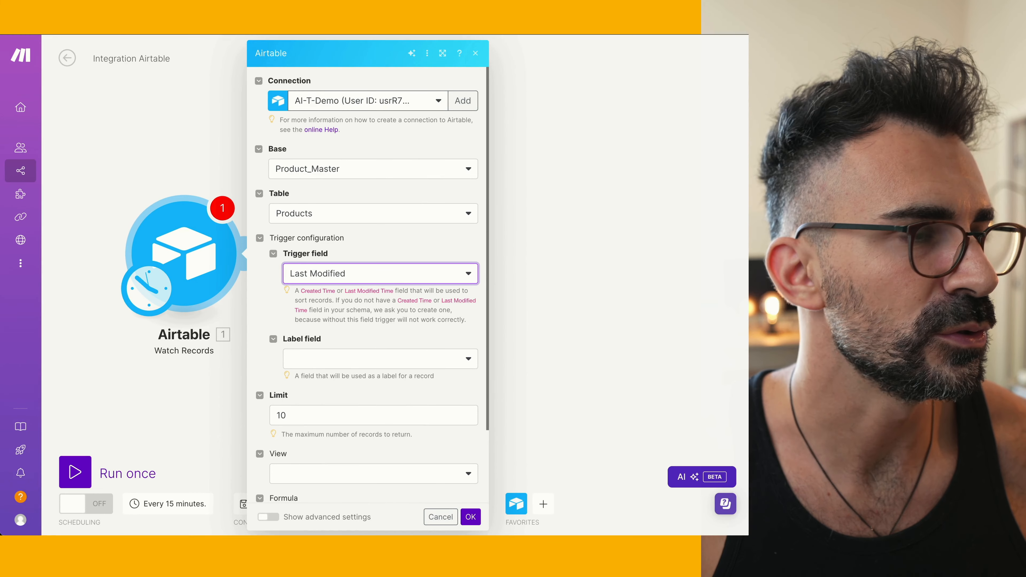
left_click(347, 358)
left_click(346, 395)
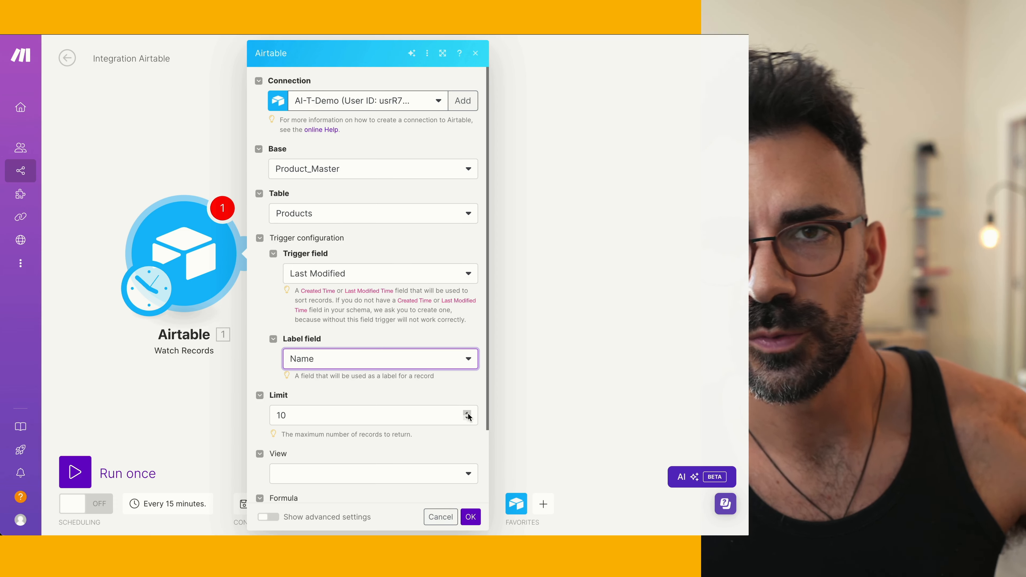
left_click(420, 414)
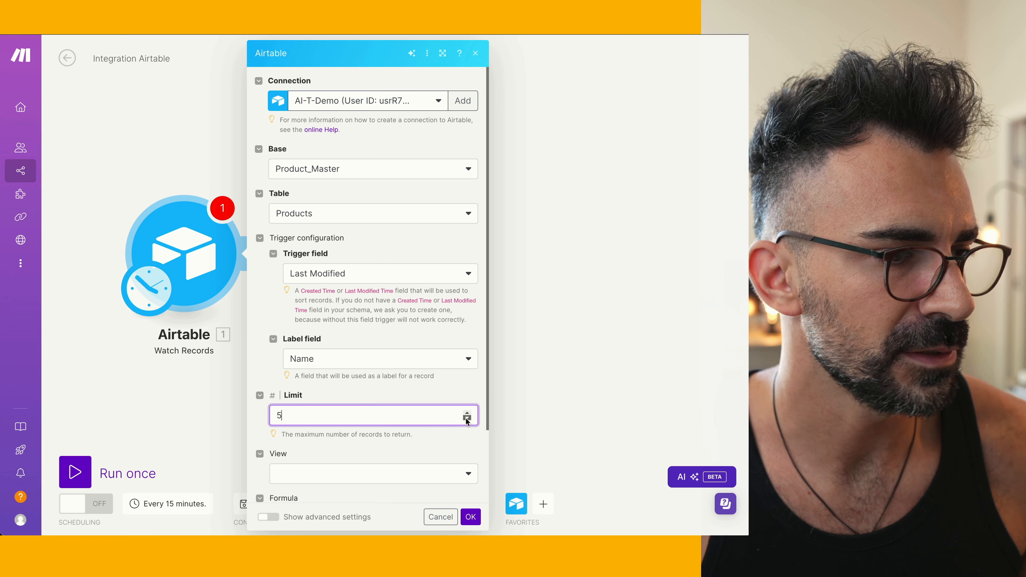
left_click(471, 518)
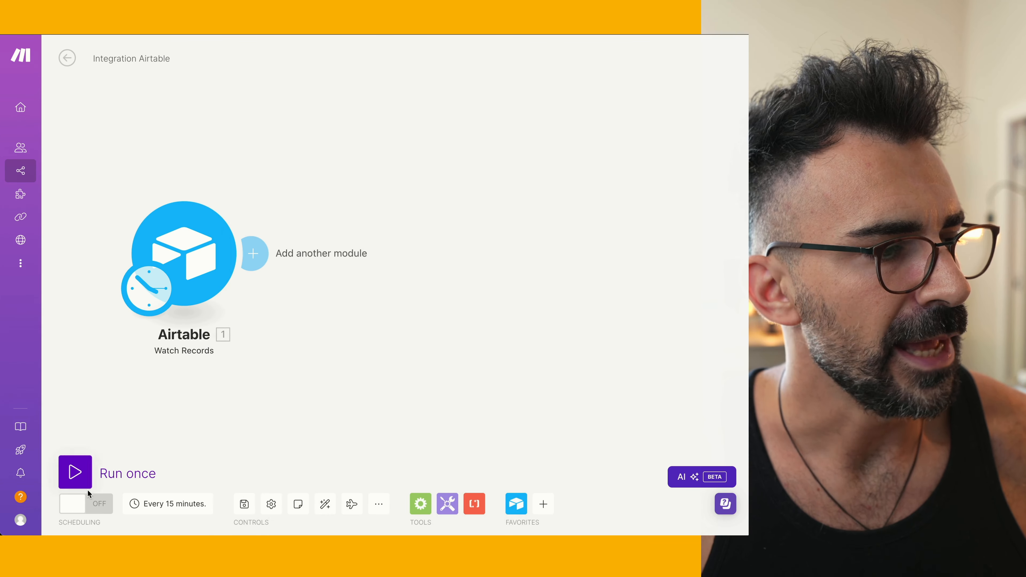
Step: Run the scenario once and inspect the record bundle output by the Airtable Watch Records module
left_click(83, 483)
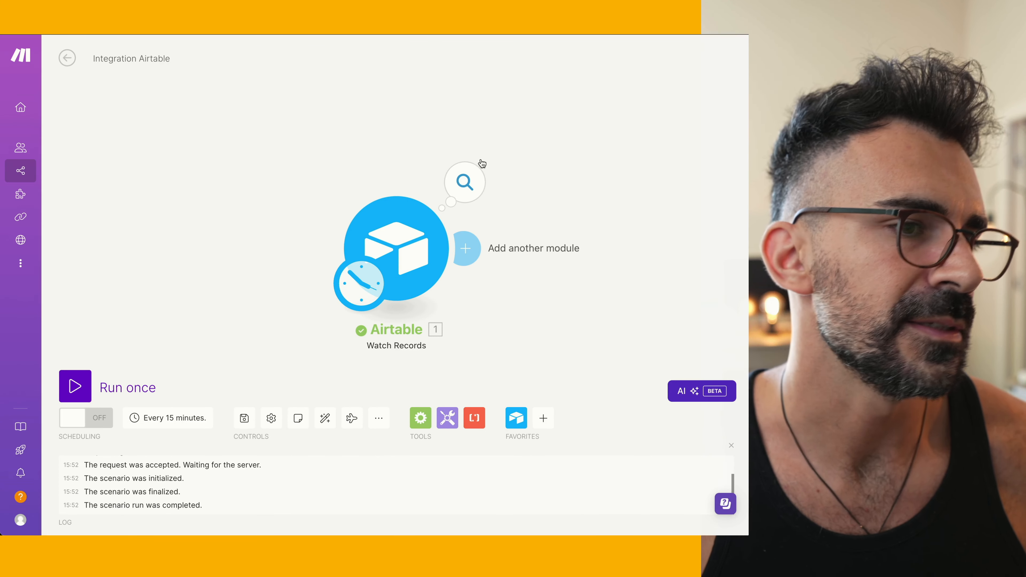
left_click(472, 174)
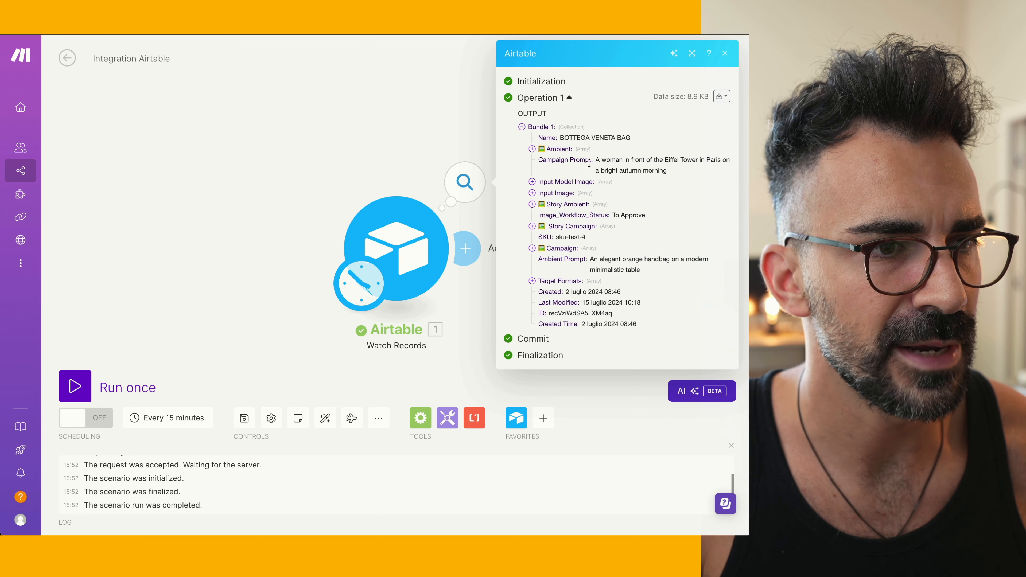
left_click_drag(449, 129, 236, 139)
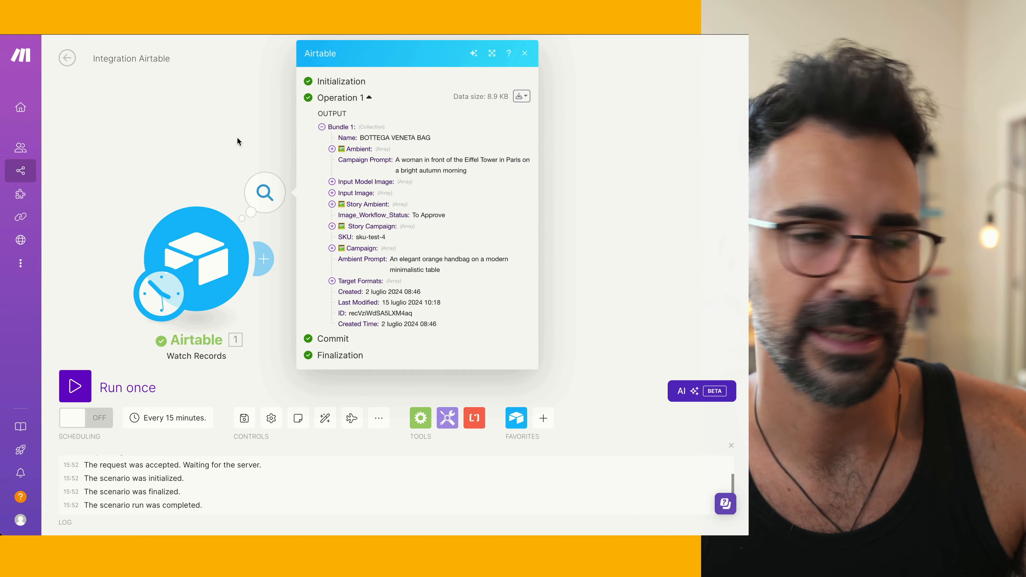
left_click(236, 136)
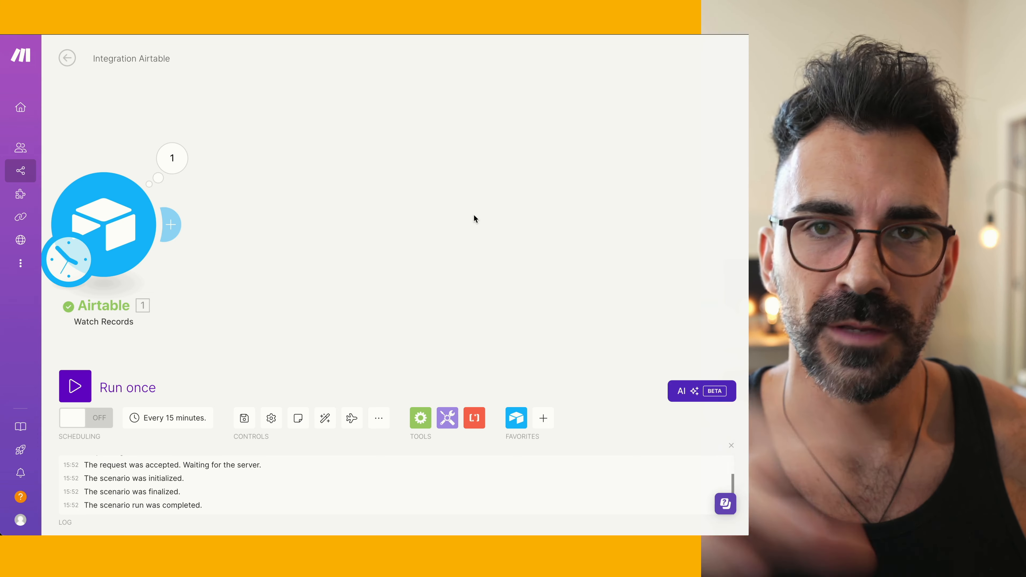
left_click_drag(129, 235, 182, 240)
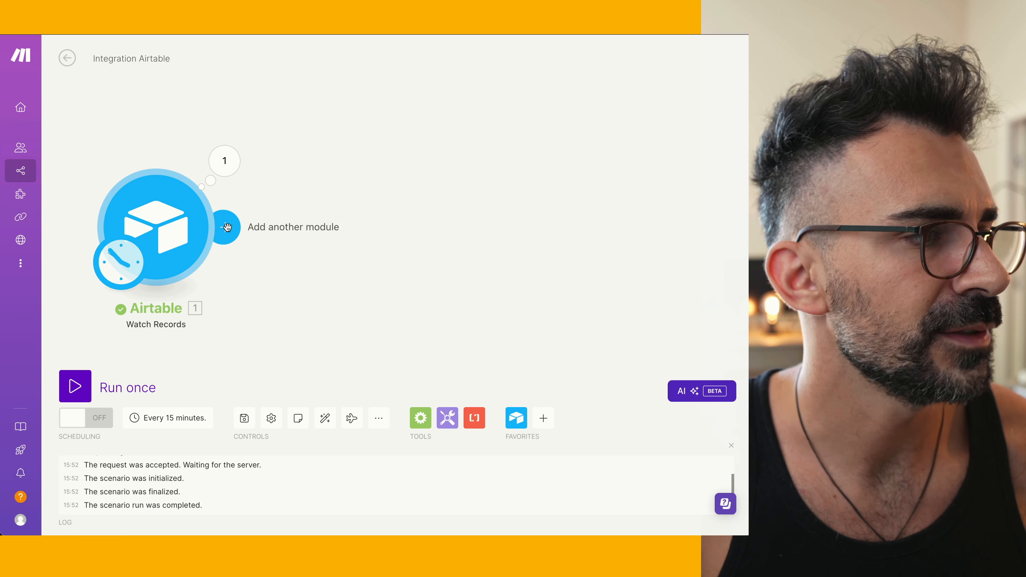
left_click(227, 229)
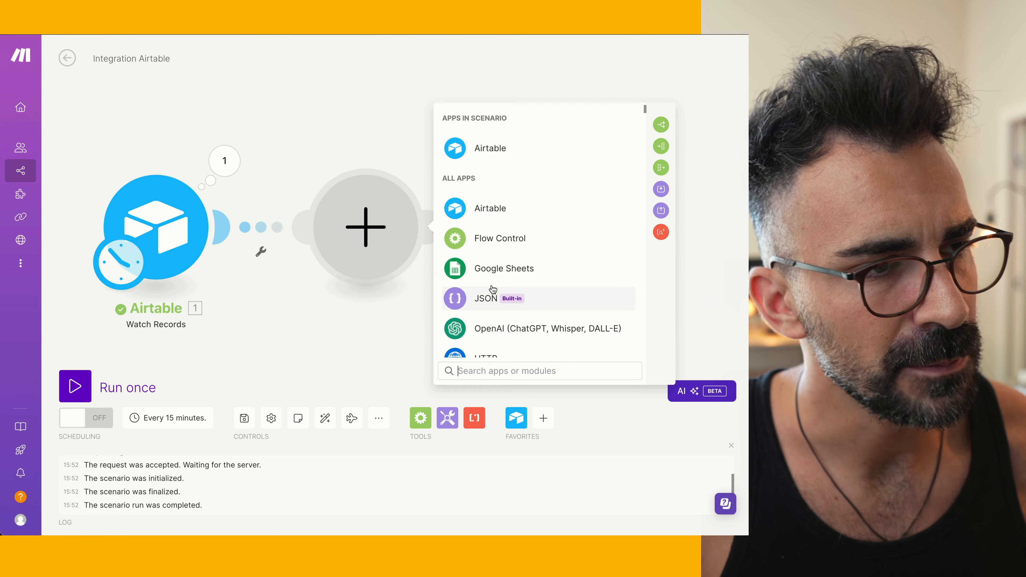
left_click(508, 237)
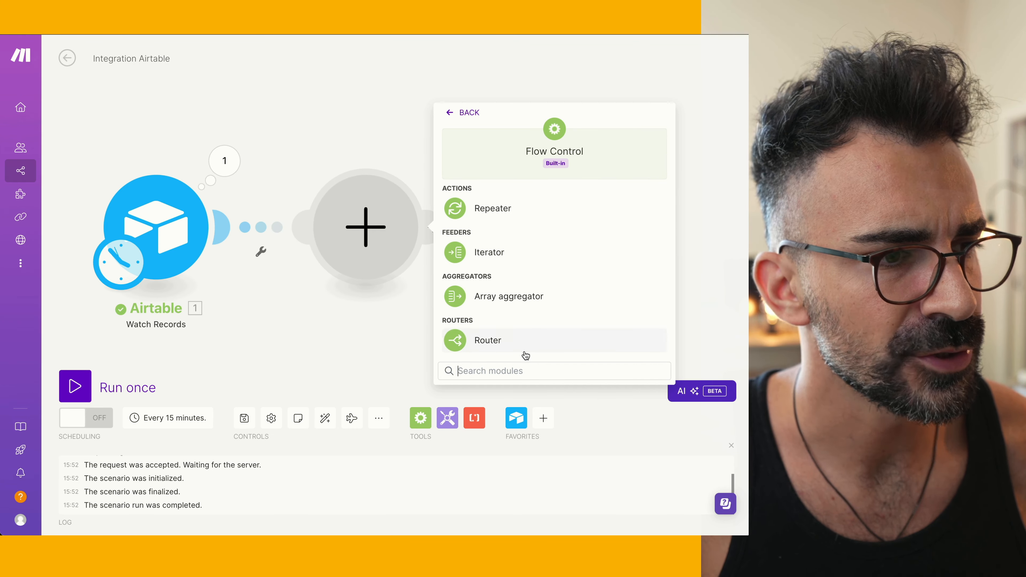
left_click(525, 370)
type("switch")
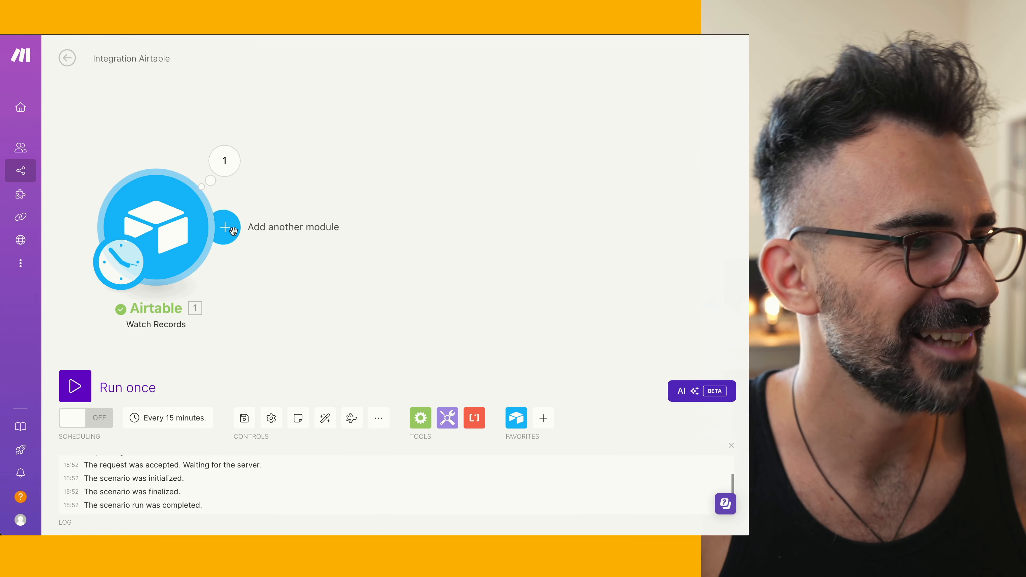
Step: Add a Flow Control Router after the Airtable Watch Records module
left_click(233, 230)
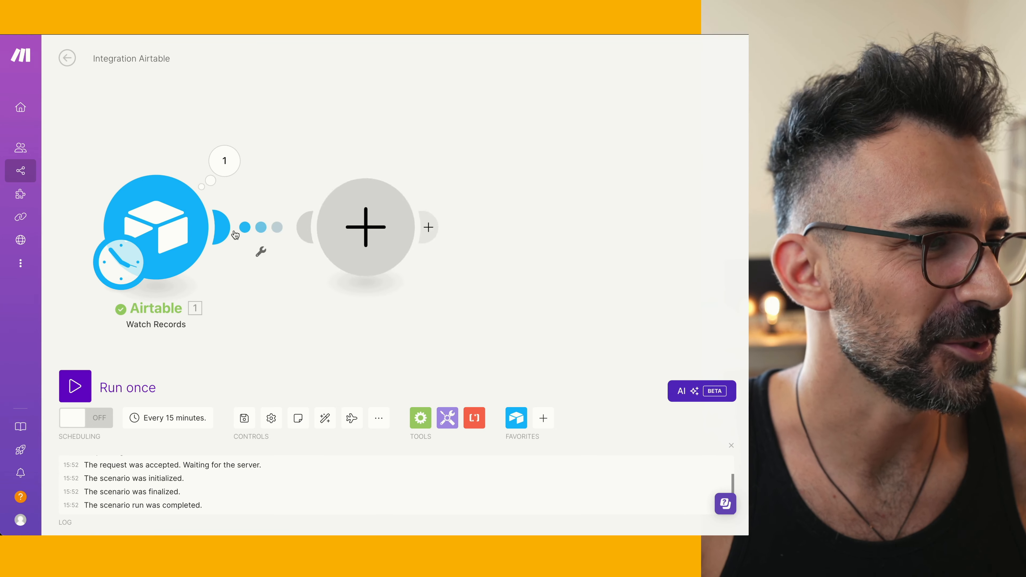
left_click(516, 241)
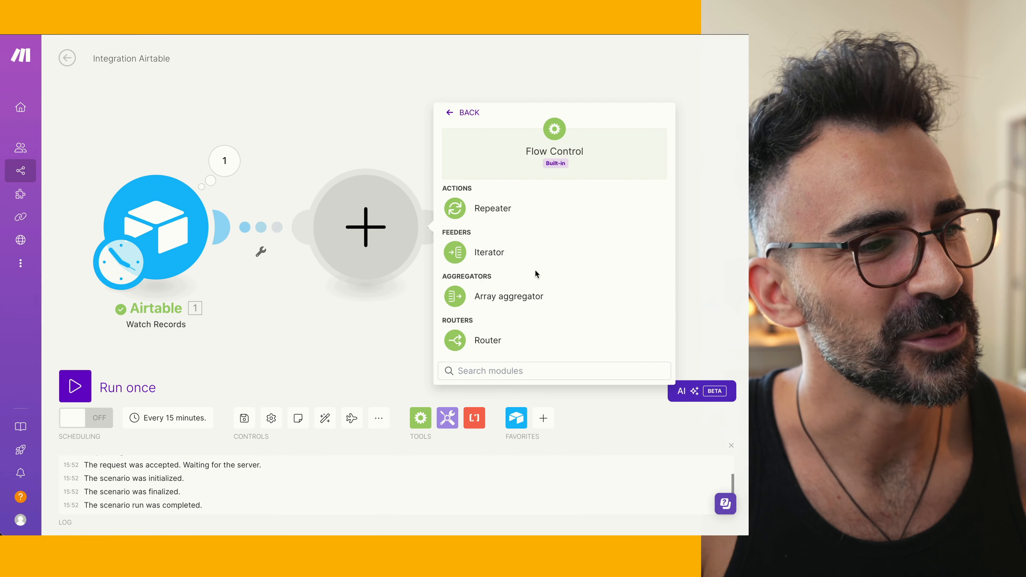
left_click(513, 345)
Step: Set up a filter labelled IS TODO between Airtable and the router, requiring Image_Workflow_Status equal to Todo, and check the Airtable output
left_click_drag(661, 229, 522, 226)
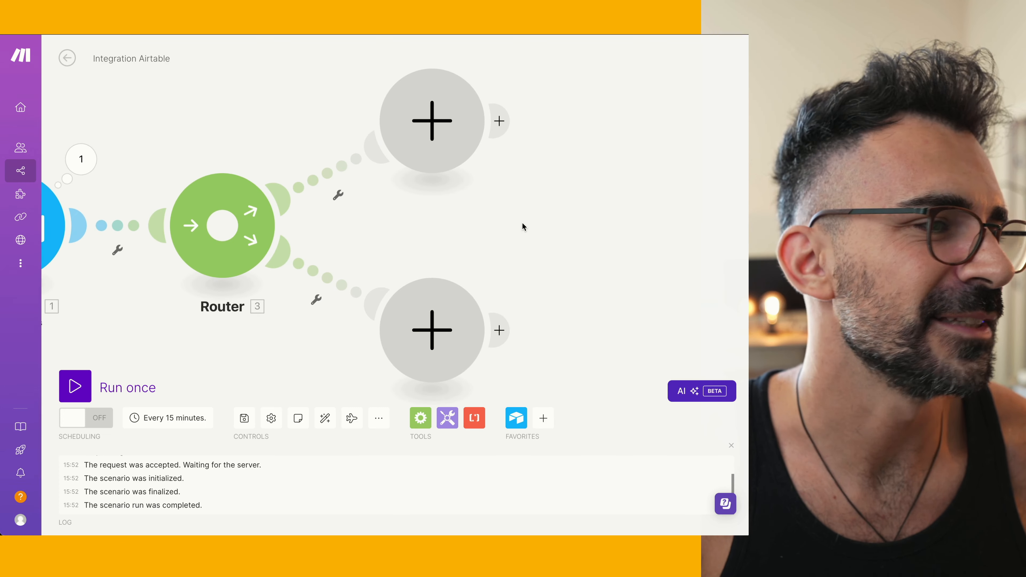
scroll(522, 225, "down", 2)
left_click(192, 245)
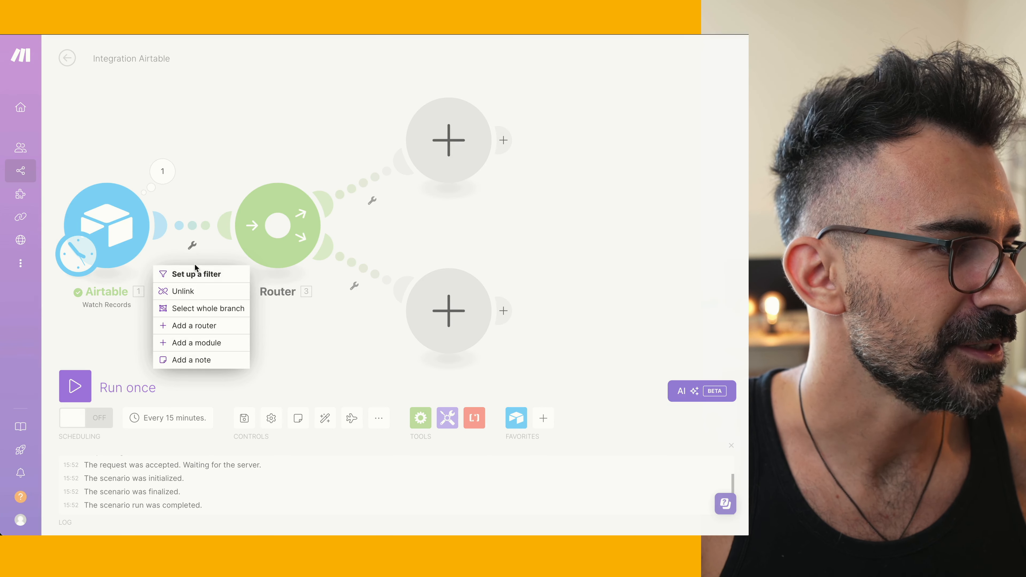
left_click(195, 271)
left_click(290, 225)
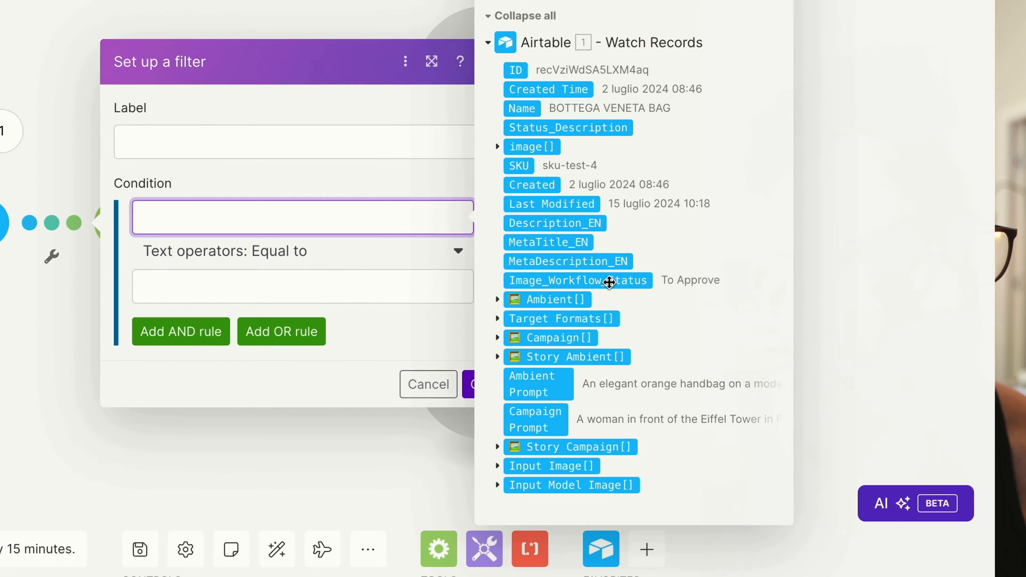
left_click(521, 261)
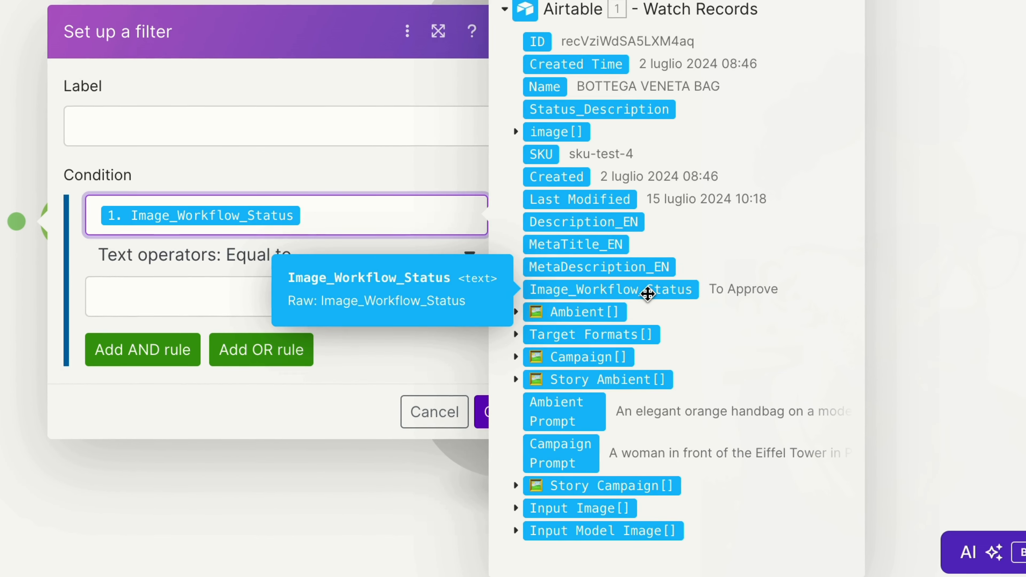
left_click(174, 298)
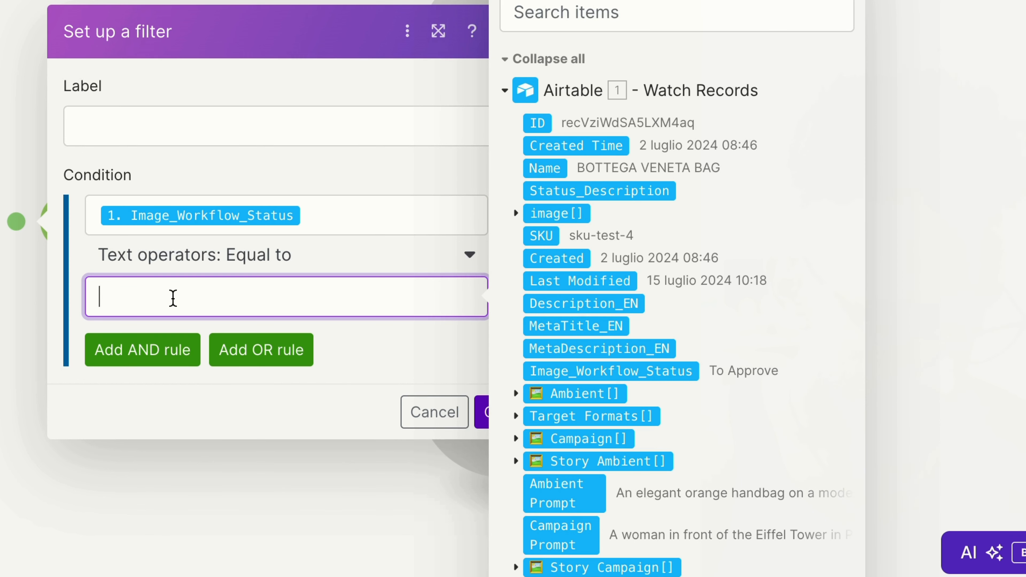
left_click(180, 131)
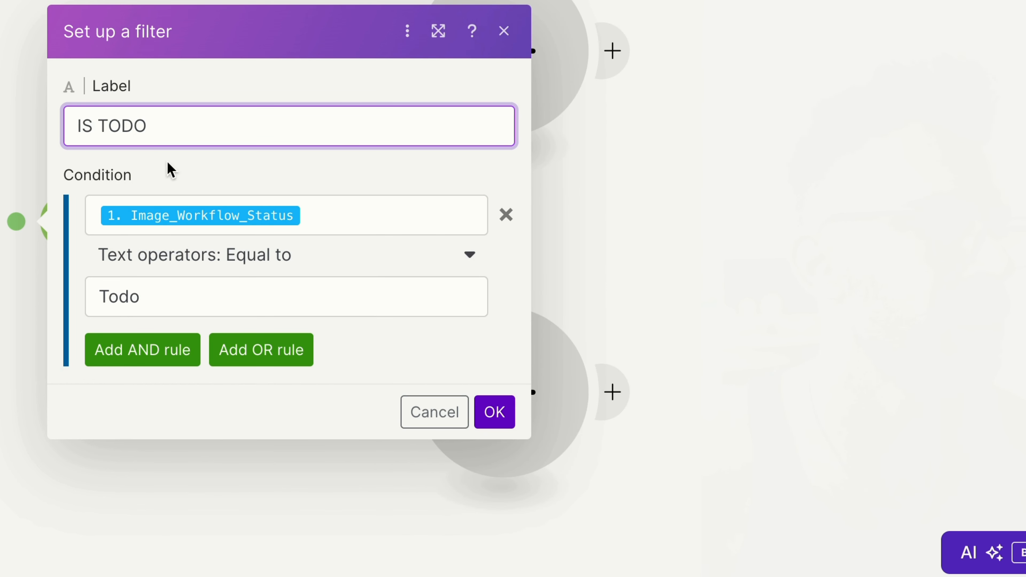
left_click(494, 411)
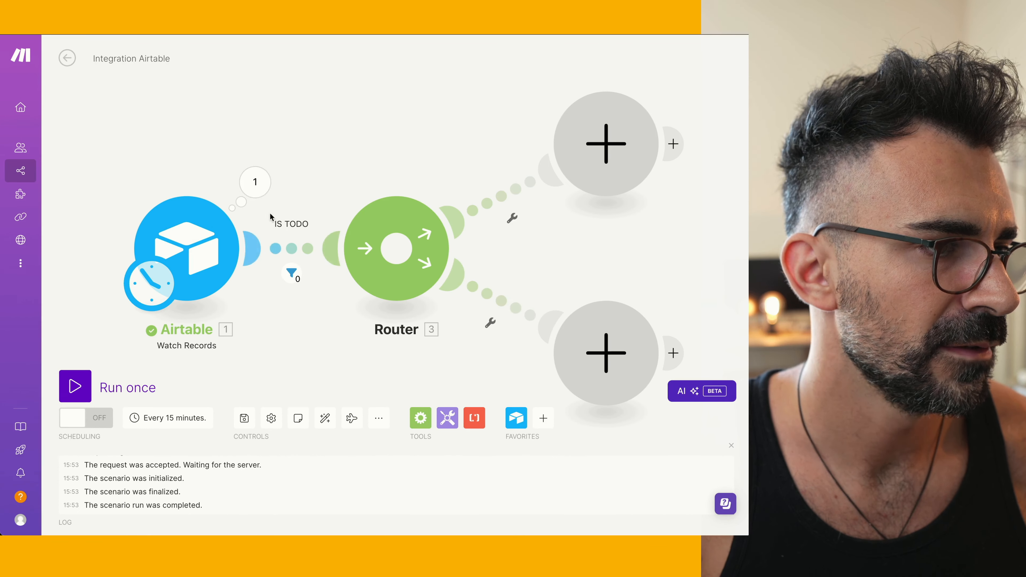
left_click(256, 182)
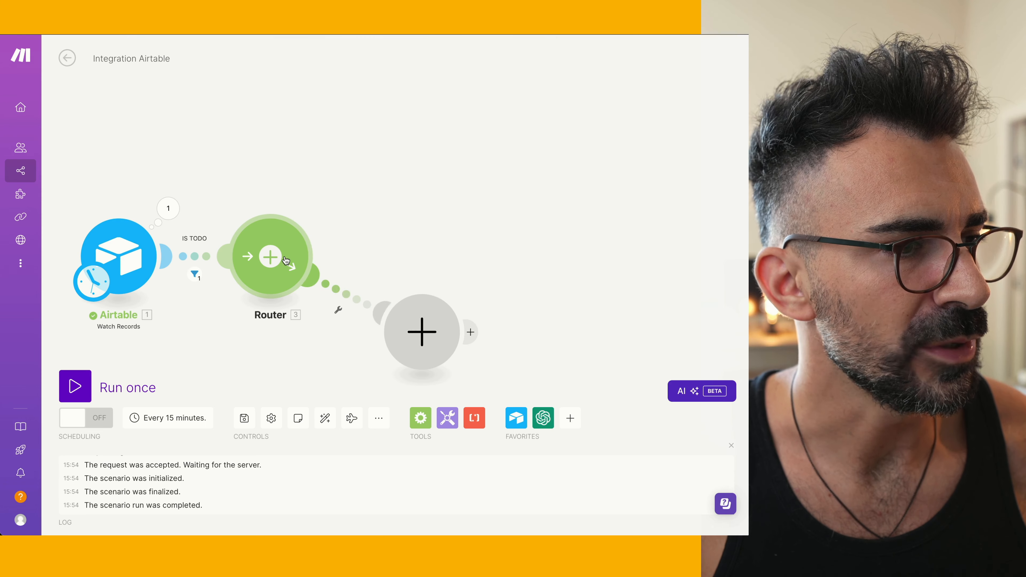
Step: Add a second route to the router and place an OpenAI Analyze Images (Vision) module on the upper route
left_click(286, 260)
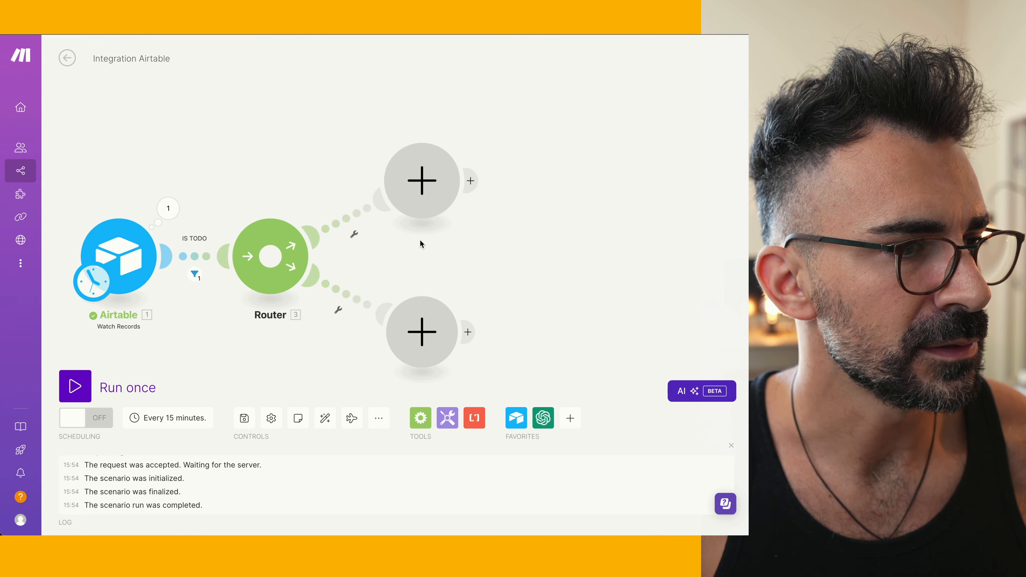
left_click(432, 194)
left_click(574, 140)
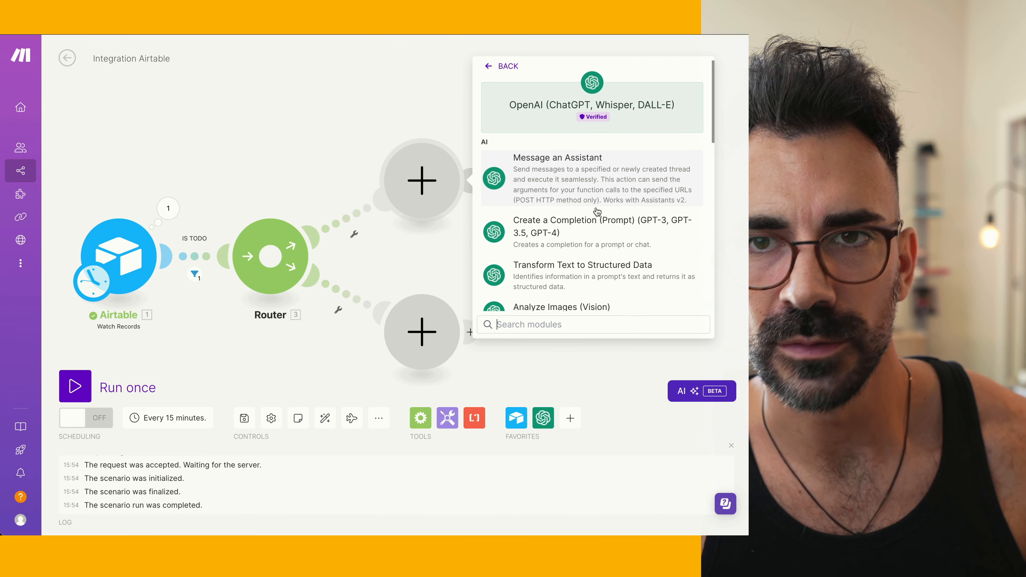
scroll(602, 259, "down", 2)
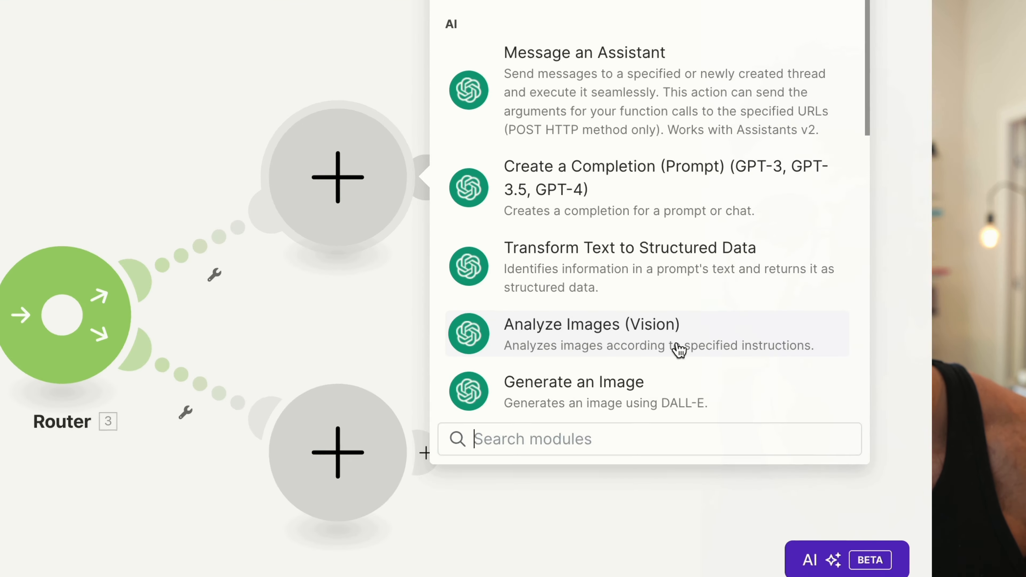
left_click(607, 277)
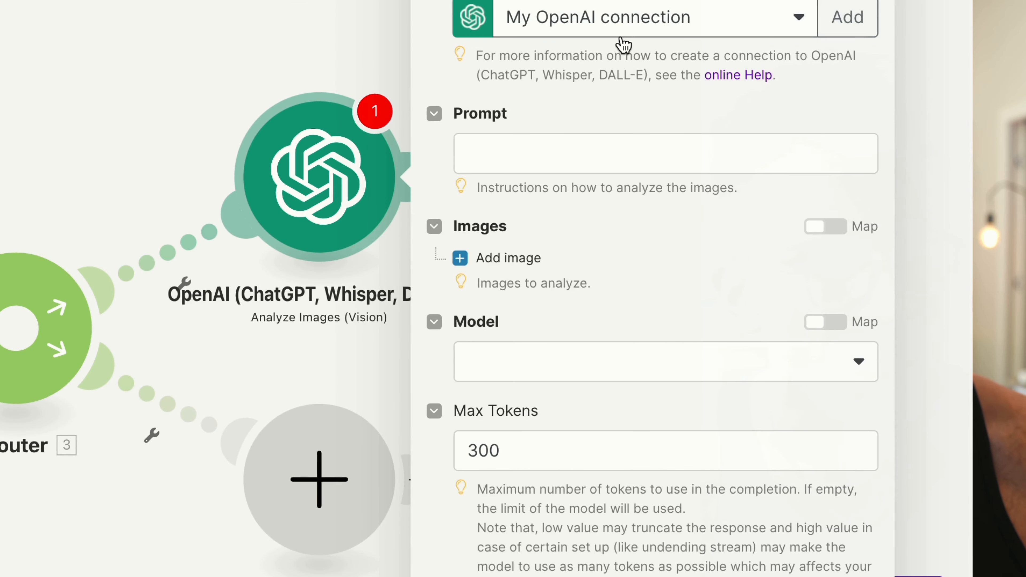
Step: Add an image to analyze, specified by Image URL, and map its URL to the Airtable Input Image[] URL
left_click(614, 151)
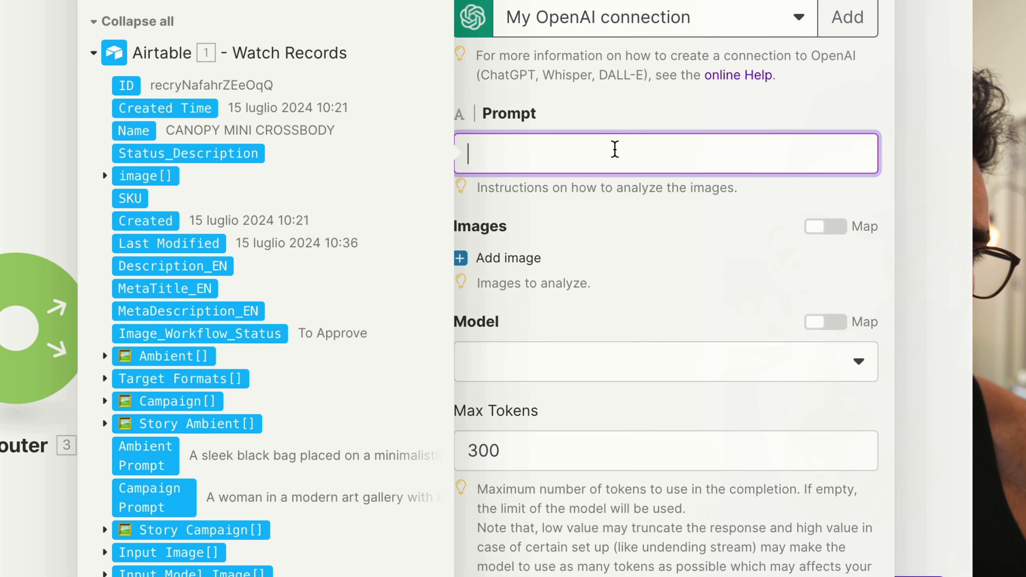
left_click(508, 258)
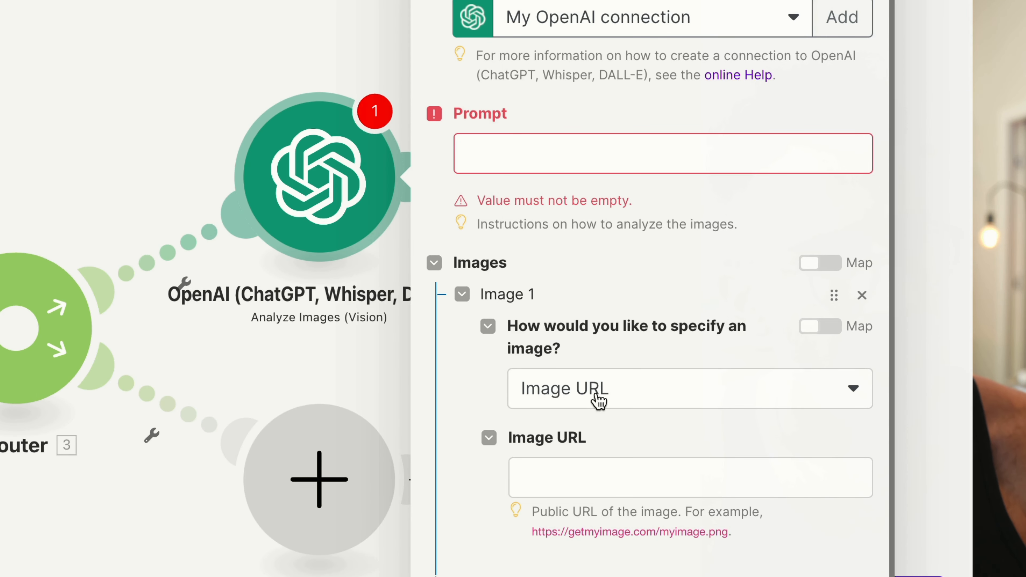
left_click(610, 469)
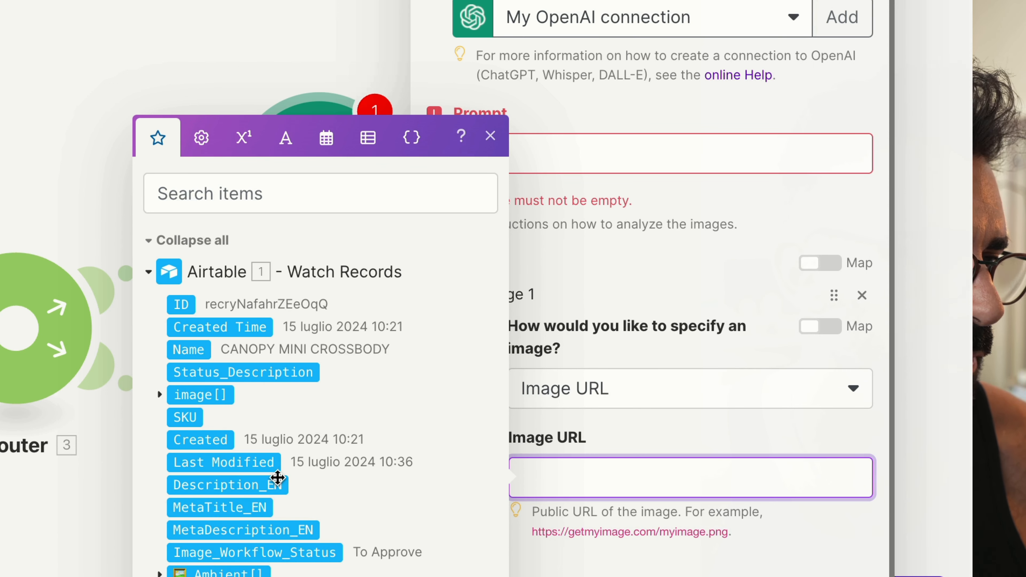
scroll(321, 344, "down", 3)
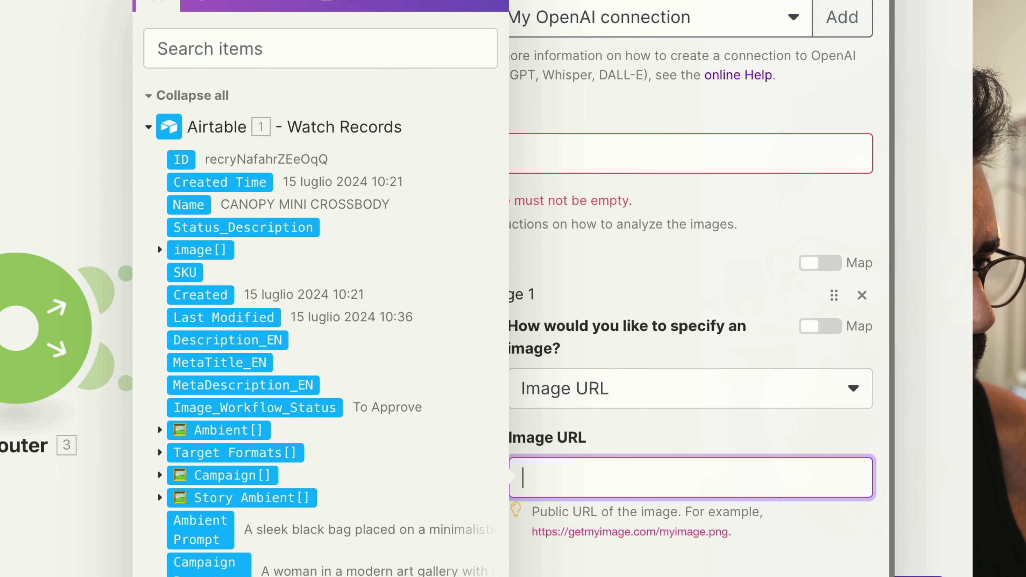
left_click(340, 487)
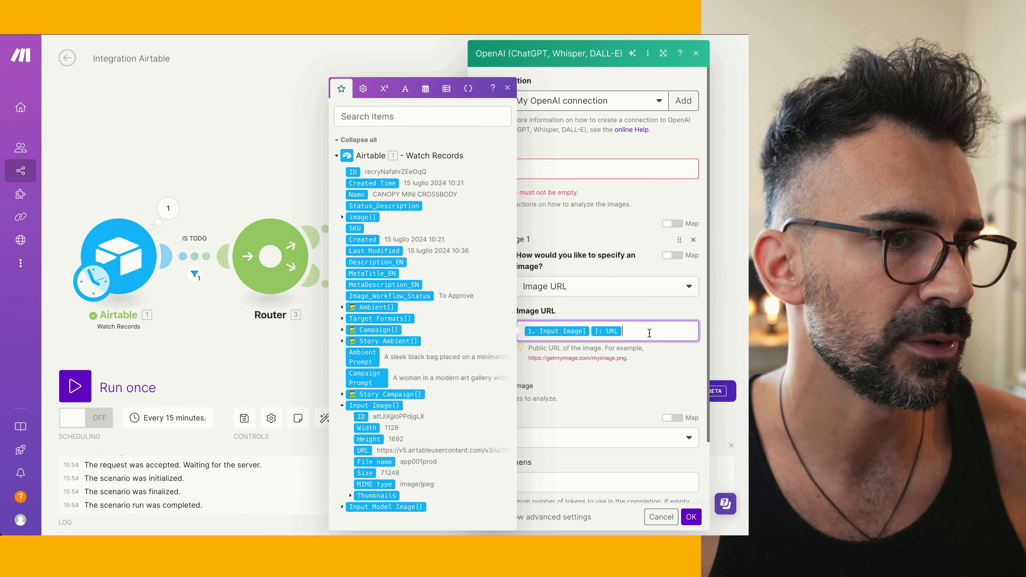
Step: Switch to the Ambient Images Prompt document in Google Docs and review its example prompt, style, language and JSON output instructions
left_click(605, 169)
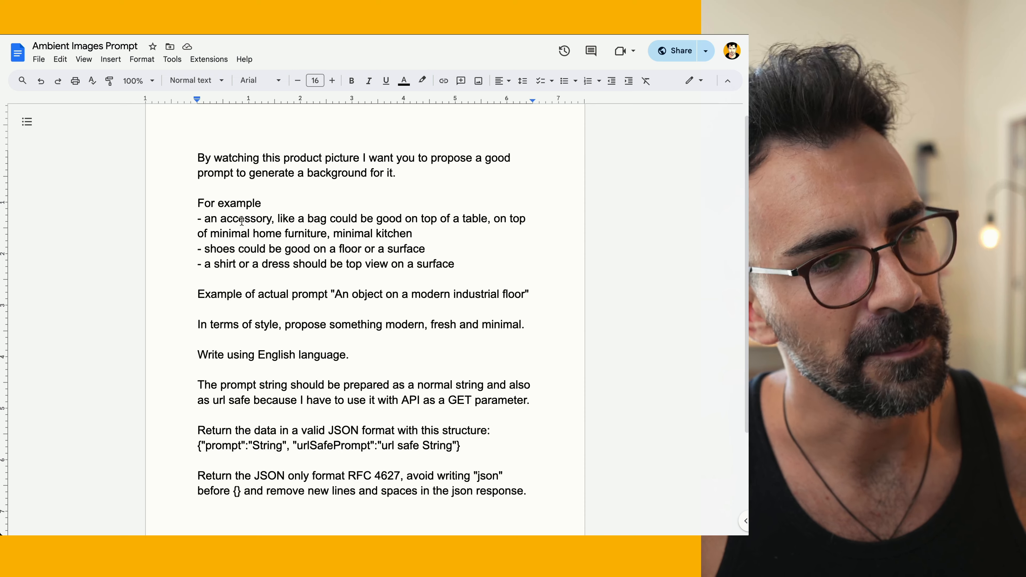
left_click_drag(195, 294, 530, 295)
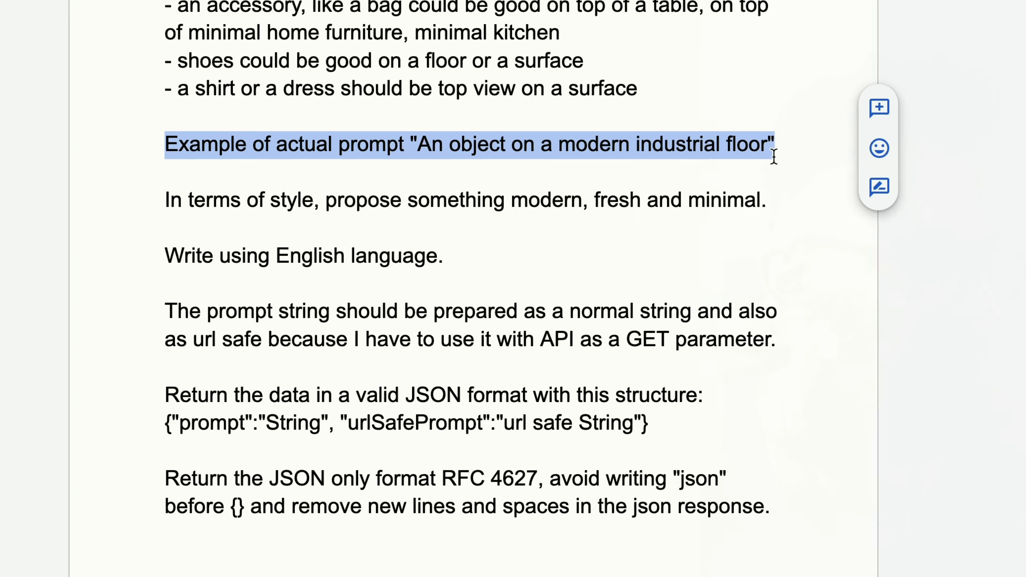
left_click_drag(433, 119, 807, 122)
left_click_drag(142, 192, 795, 182)
left_click(814, 178)
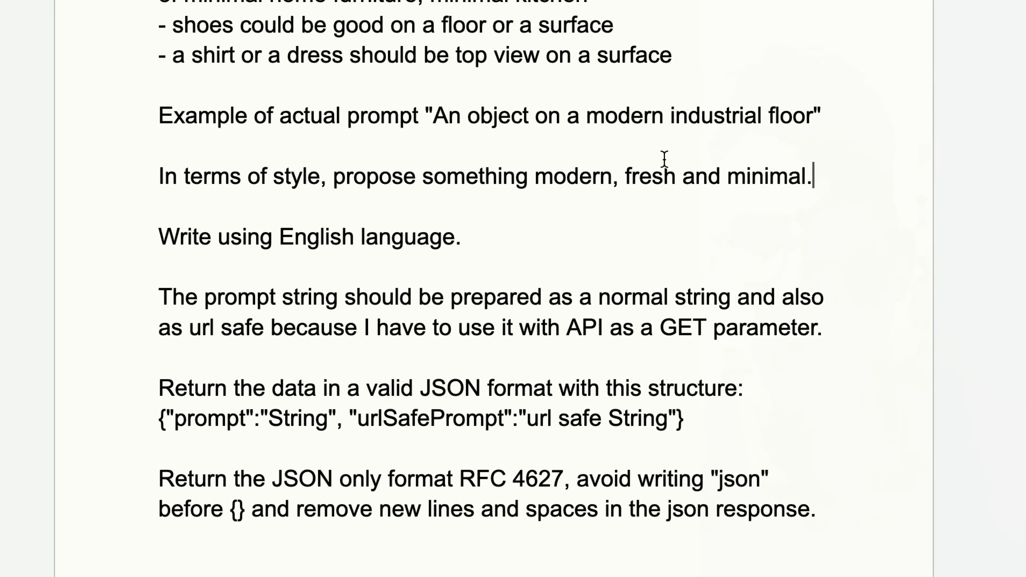
scroll(399, 161, "down", 2)
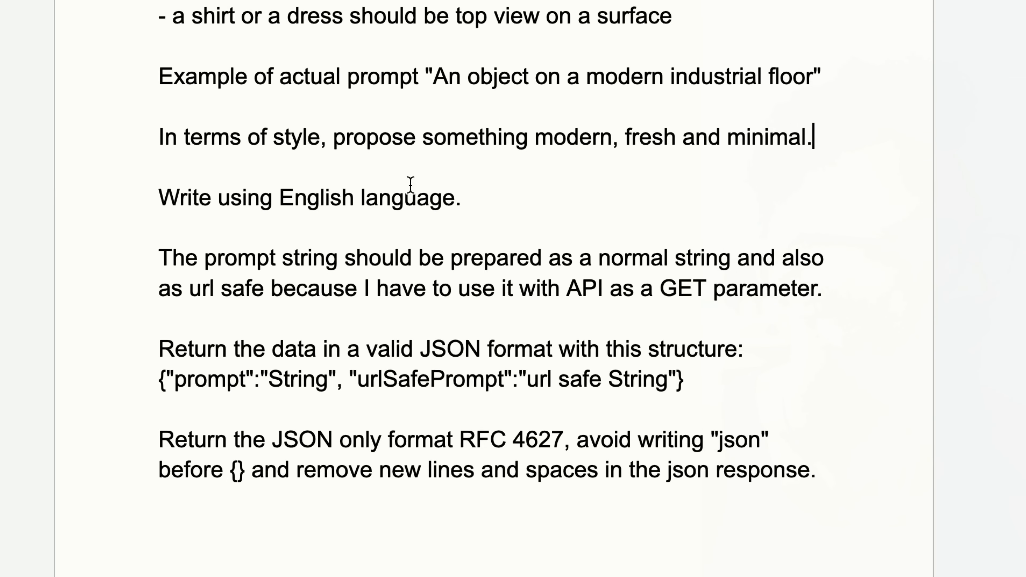
triple_click(599, 155)
left_click(135, 225)
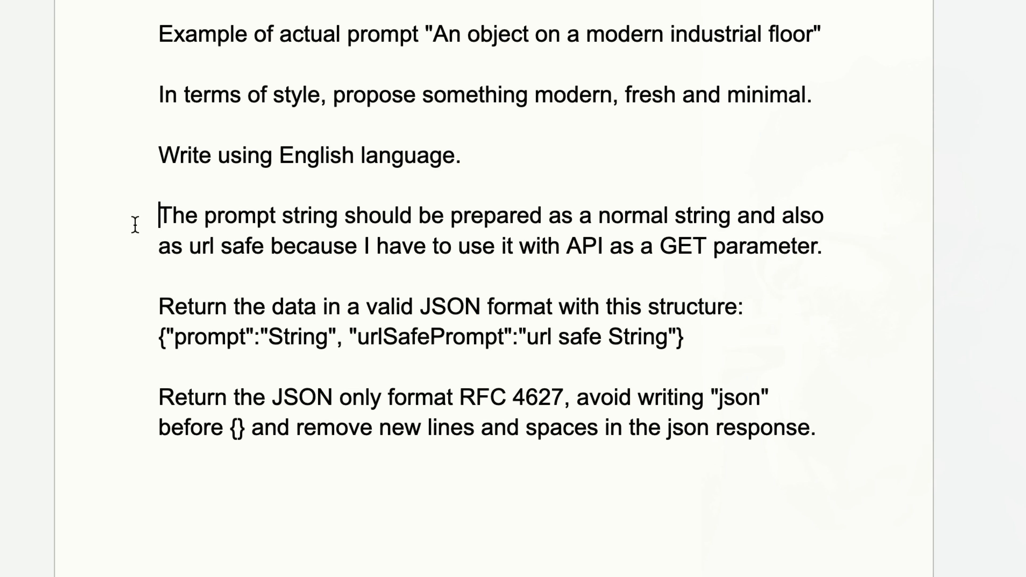
left_click_drag(137, 210, 874, 449)
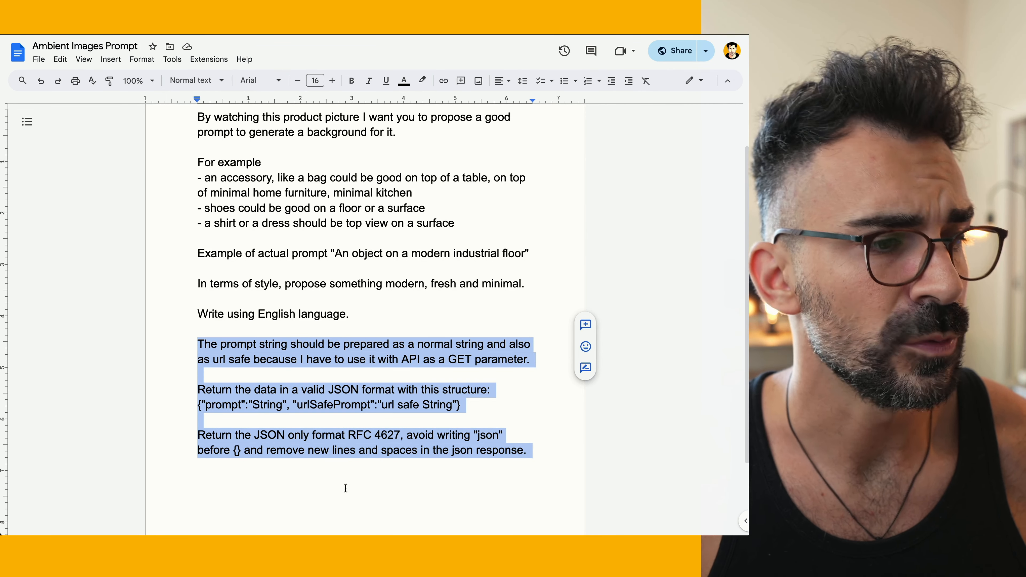
double_click(228, 405)
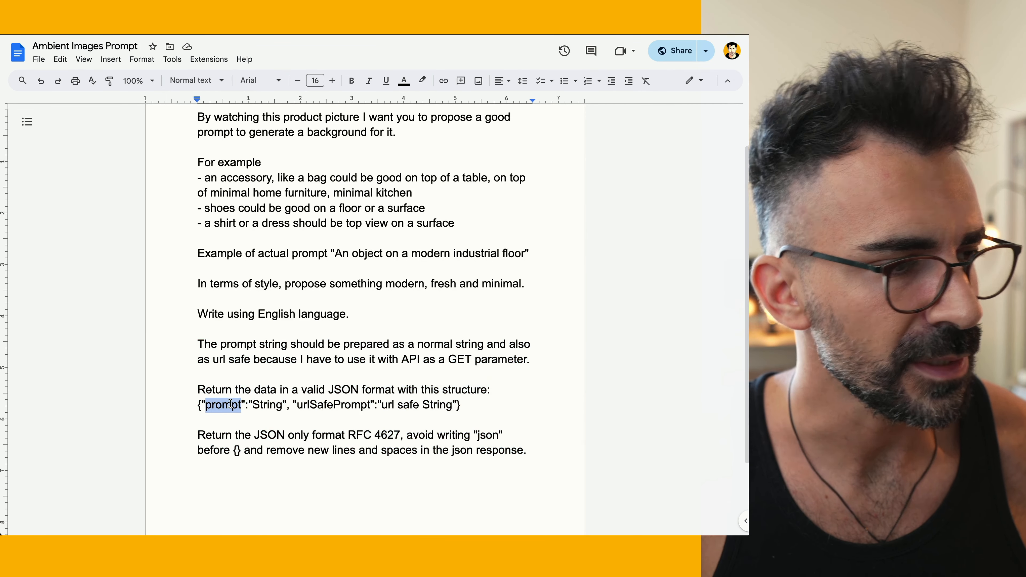
double_click(299, 405)
double_click(227, 405)
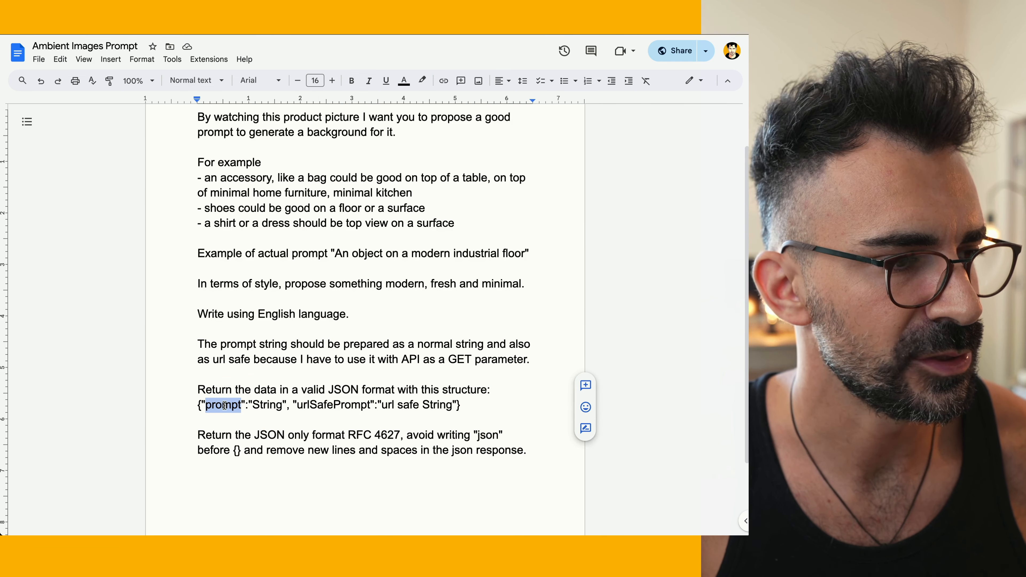
double_click(344, 406)
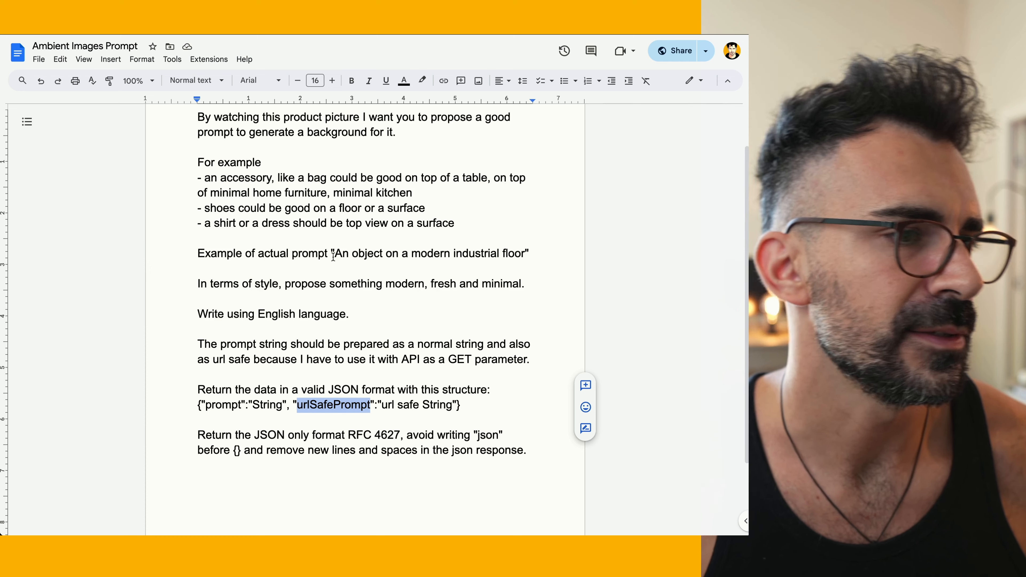
Step: Copy the entire ambient images prompt from the document into the Prompt field of the OpenAI module in Make
key("ctrl+a")
scroll(366, 320, "up", 1)
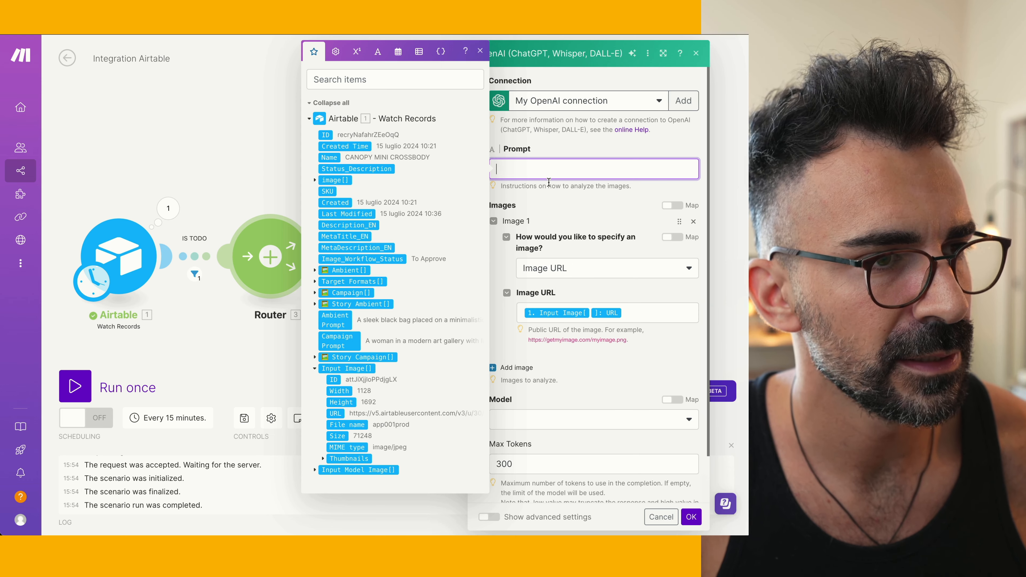
key("ctrl+v")
Step: Restore the prompt's line breaks around "For example", each of the three bullet examples, and the "Example of actual prompt" paragraph
left_click(535, 195)
key("Return")
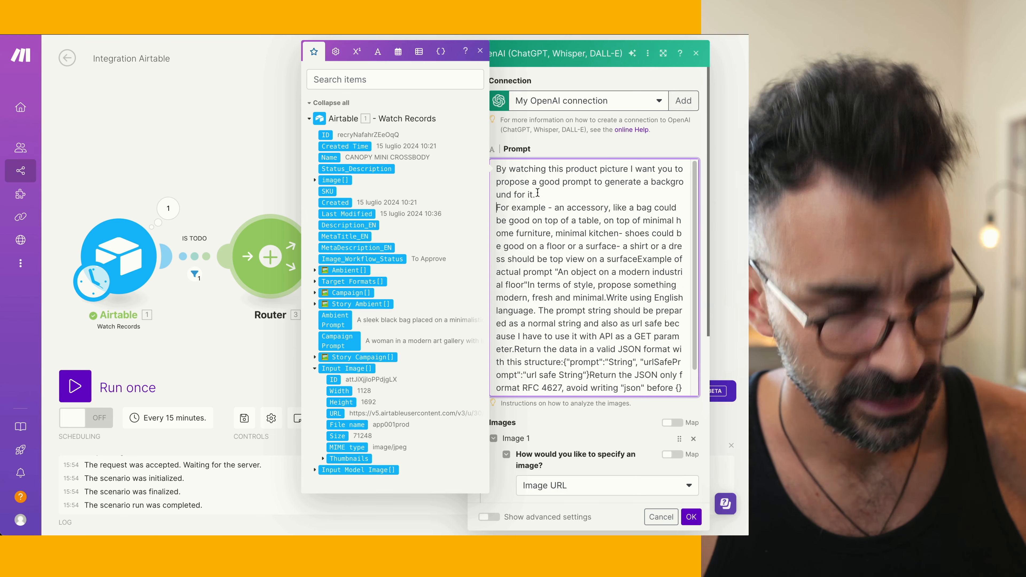
key("Return")
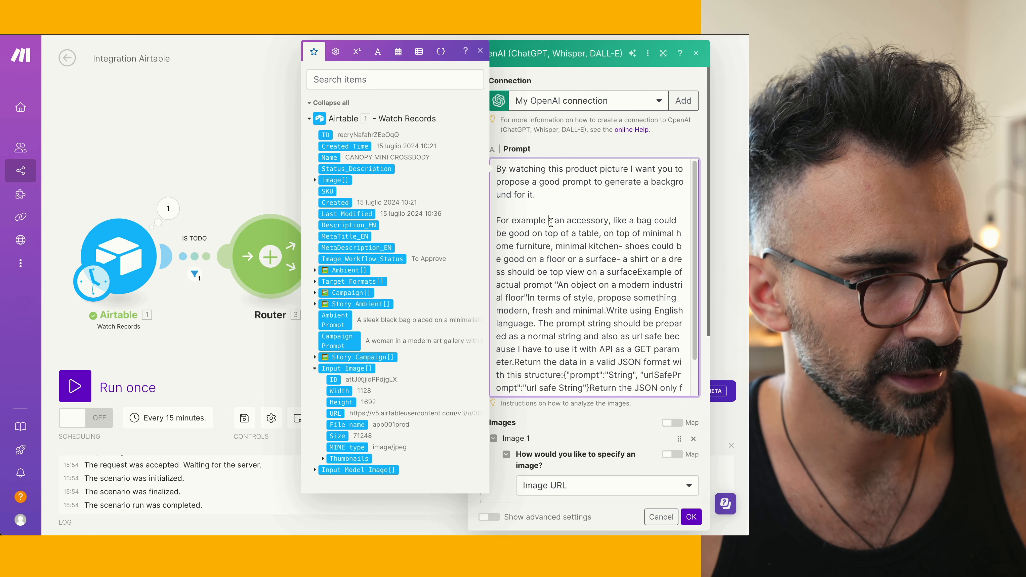
key("Return")
left_click(558, 265)
key("Return")
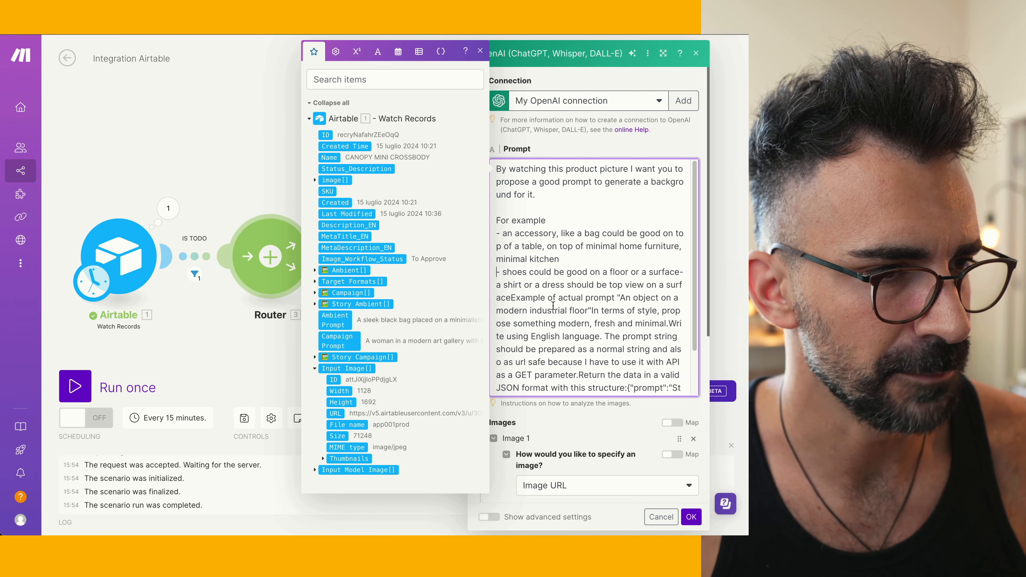
left_click(680, 272)
key("Return")
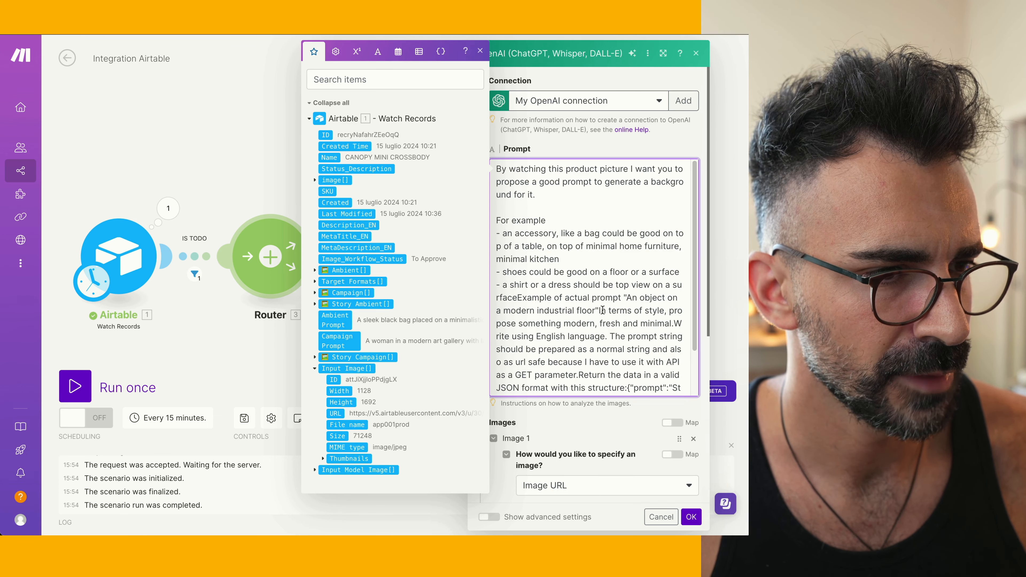
left_click(519, 299)
key("Return")
key("Return")
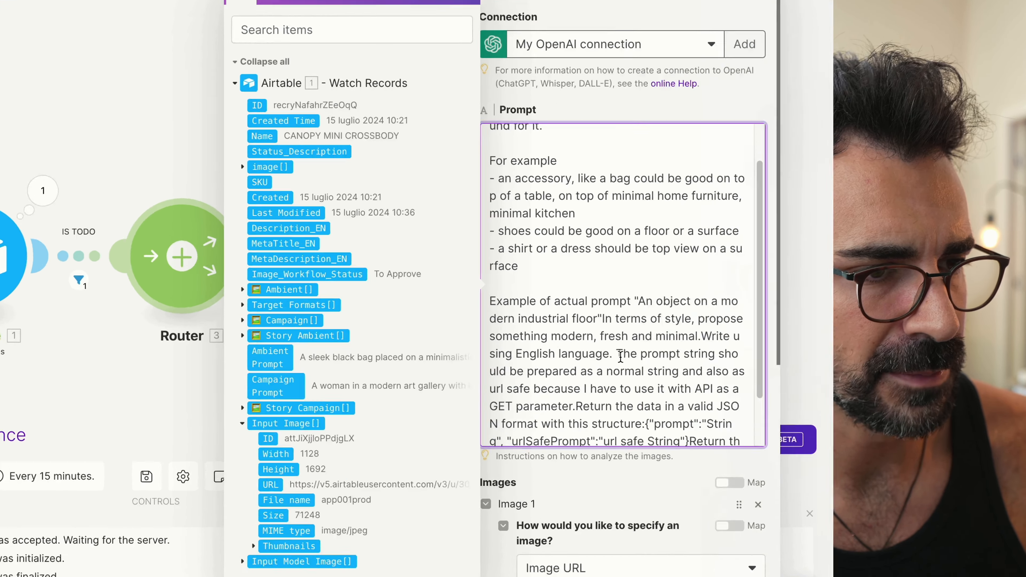
Step: Separate the prompt's English language, URL-safe string and JSON format instructions into paragraphs, placing the JSON structure on its own line
left_click(787, 371)
key("Return")
key("Return")
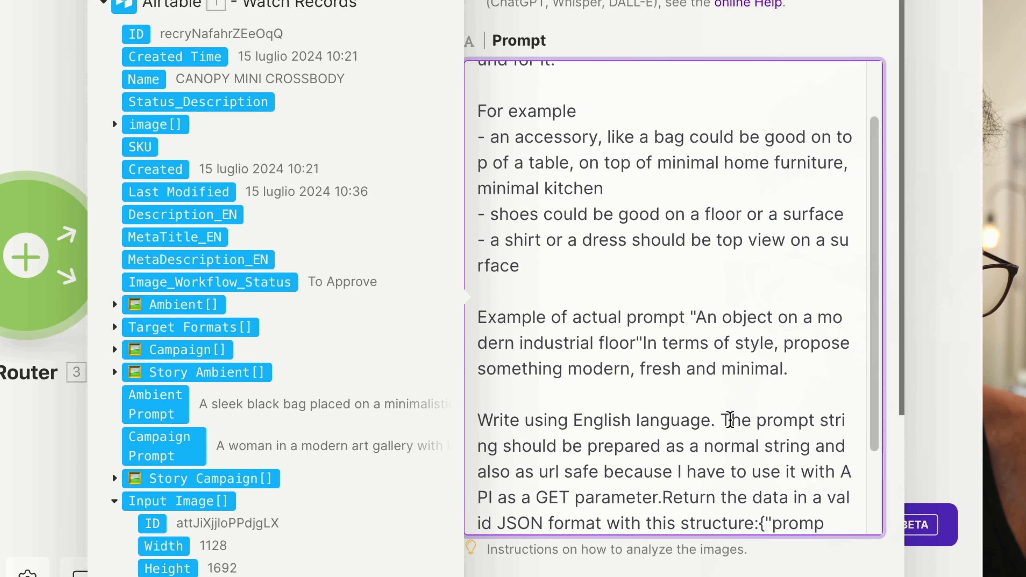
key("Return")
key("Return")
scroll(745, 435, "down", 3)
left_click(787, 388)
key("Return")
key("Return")
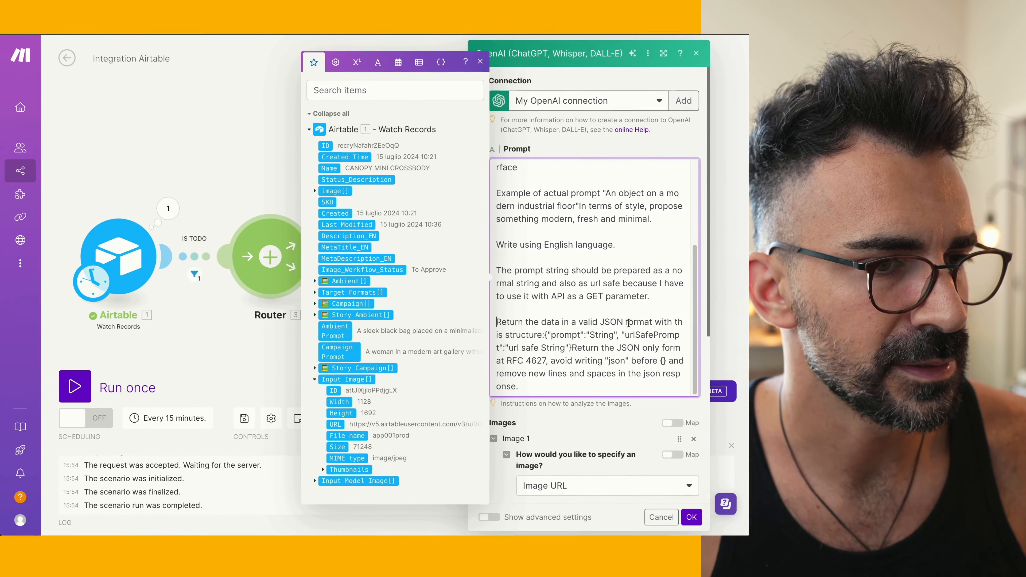
key("Return")
left_click(544, 335)
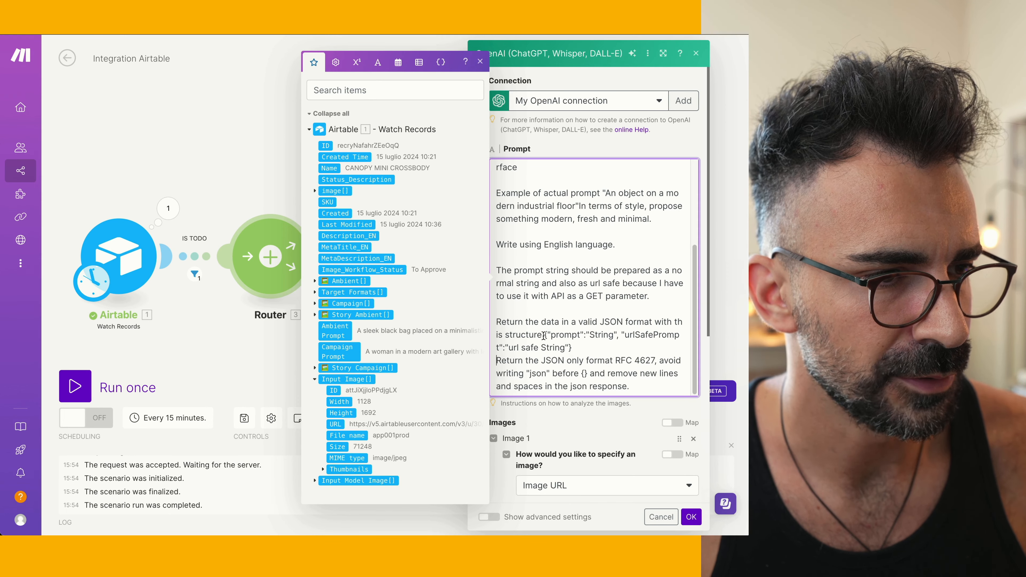
key("Return")
Step: Set the model to gpt-4o and Max Tokens to 1000, and review the module's prompt and image settings
scroll(598, 311, "down", 5)
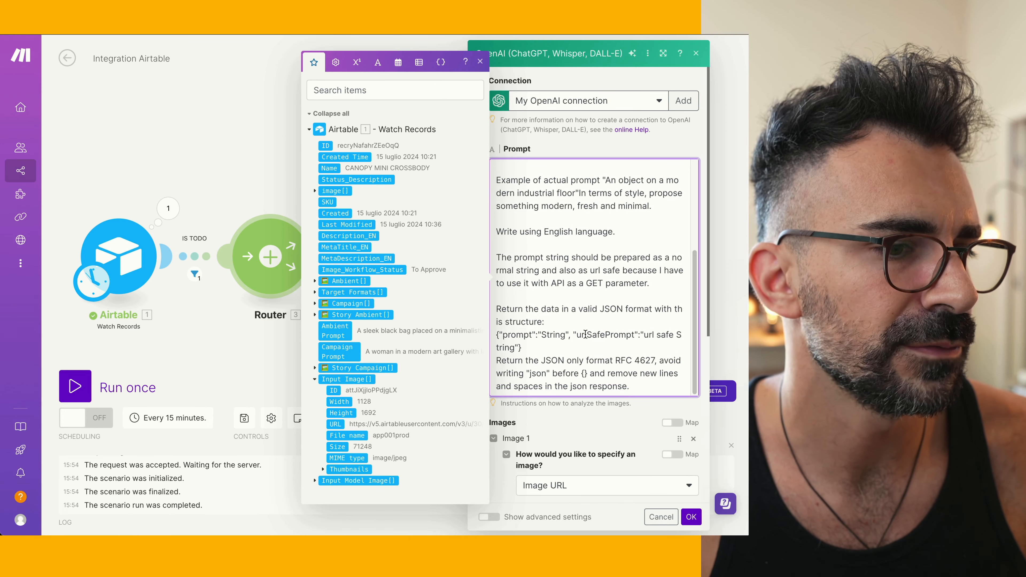
scroll(594, 339, "down", 3)
left_click(581, 379)
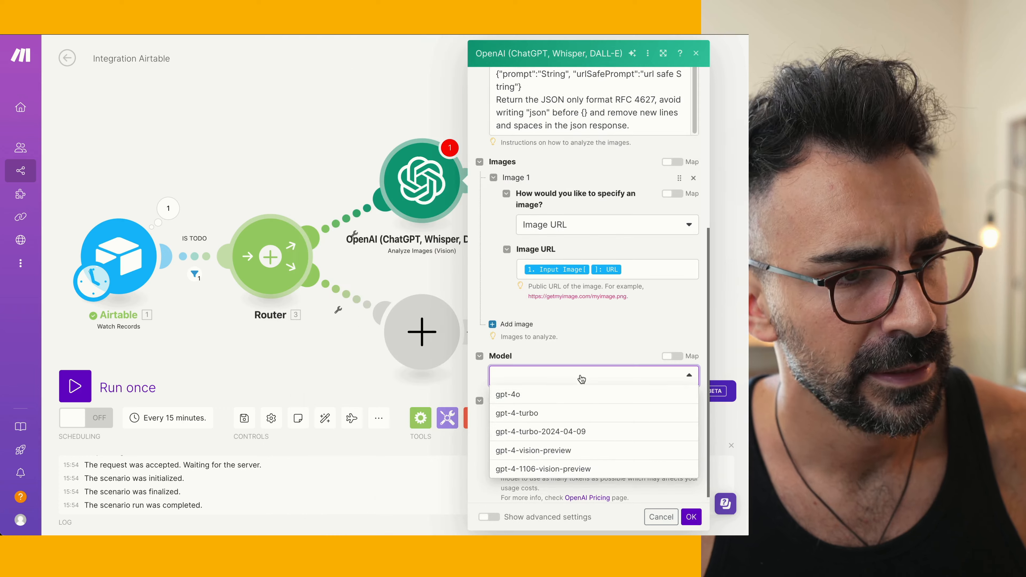
left_click(551, 398)
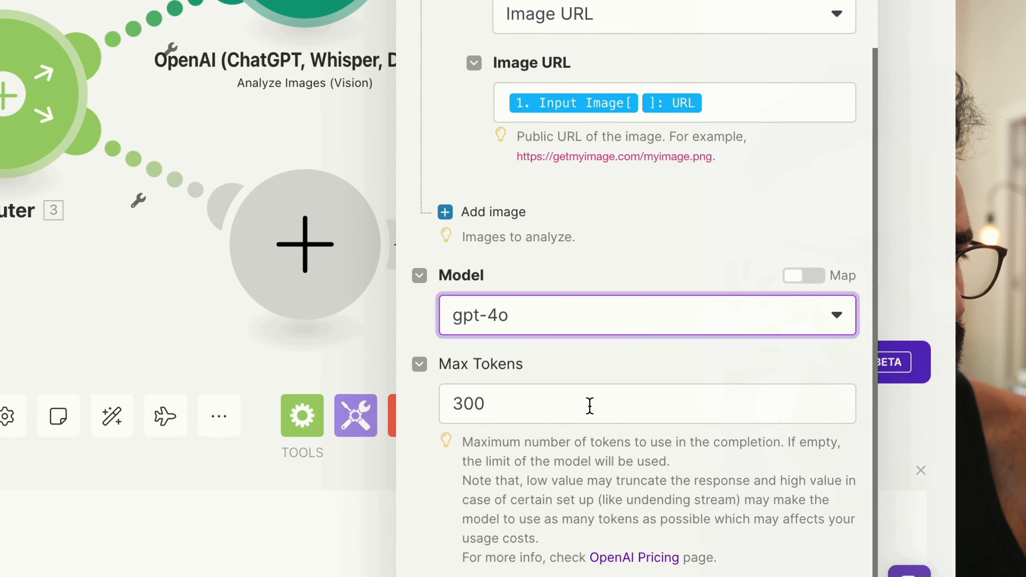
left_click(590, 406)
double_click(590, 406)
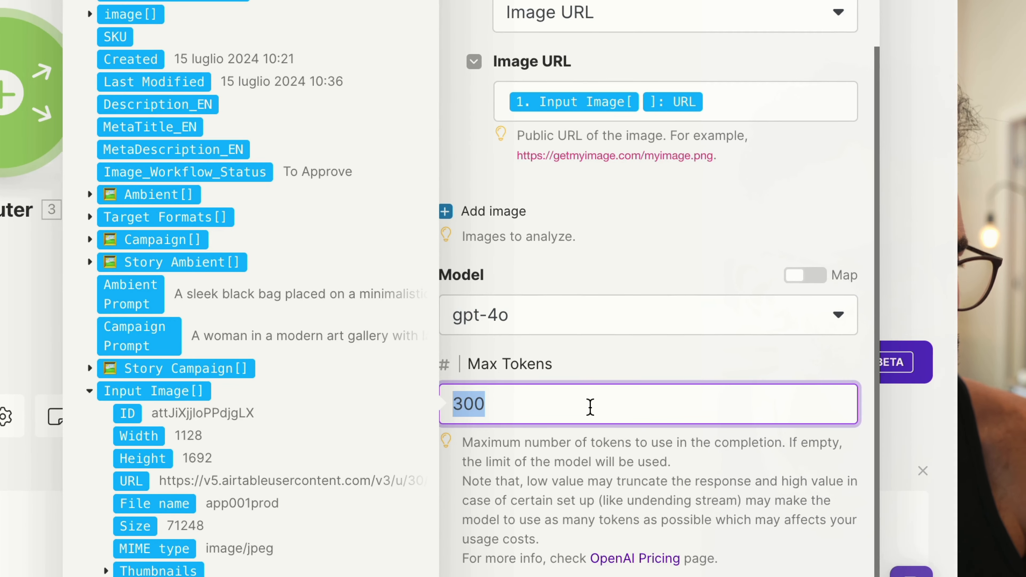
type("2")
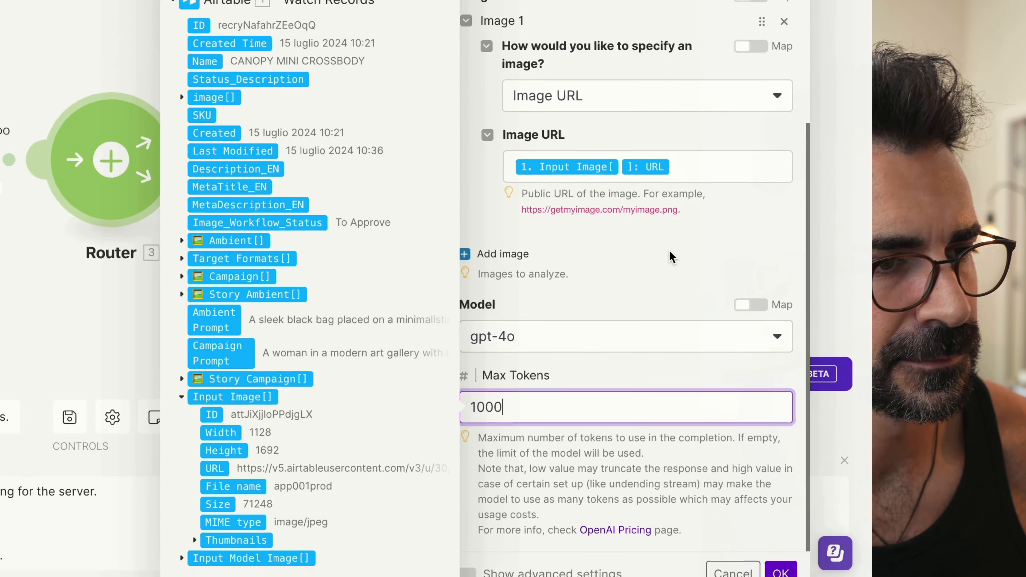
left_click(705, 213)
scroll(713, 285, "up", 10)
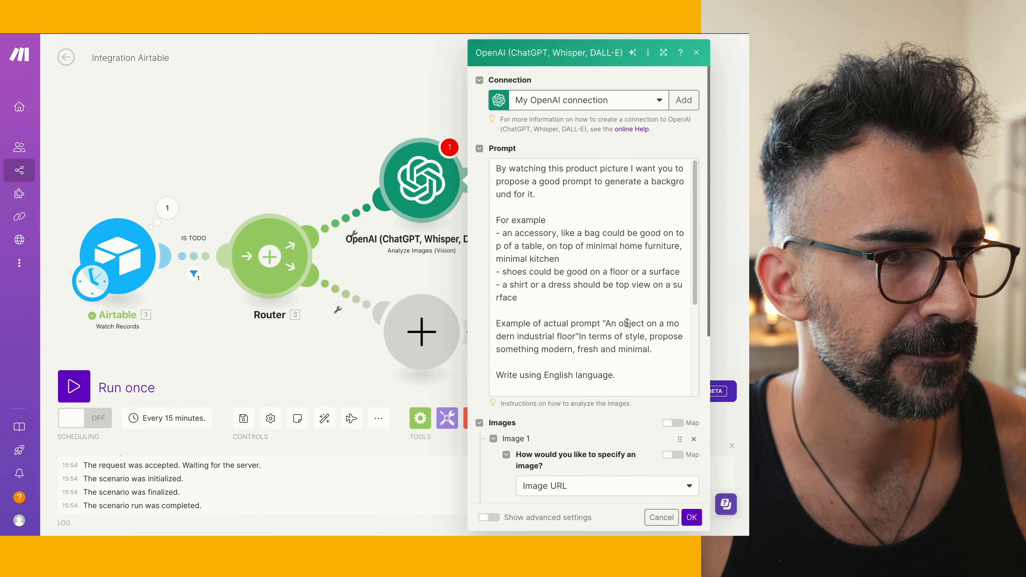
scroll(717, 218, "down", 4)
scroll(625, 299, "down", 4)
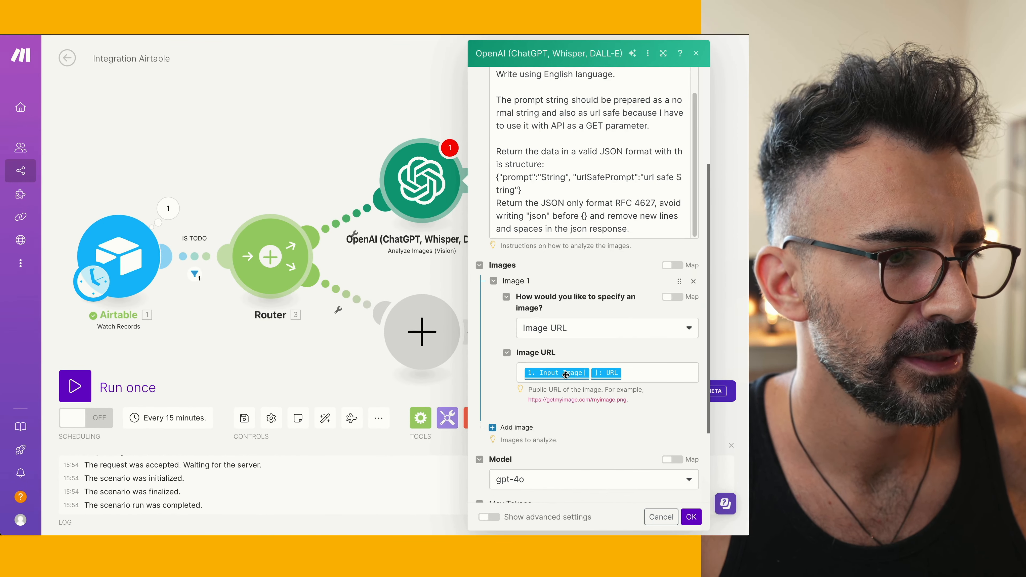
scroll(644, 414, "down", 1)
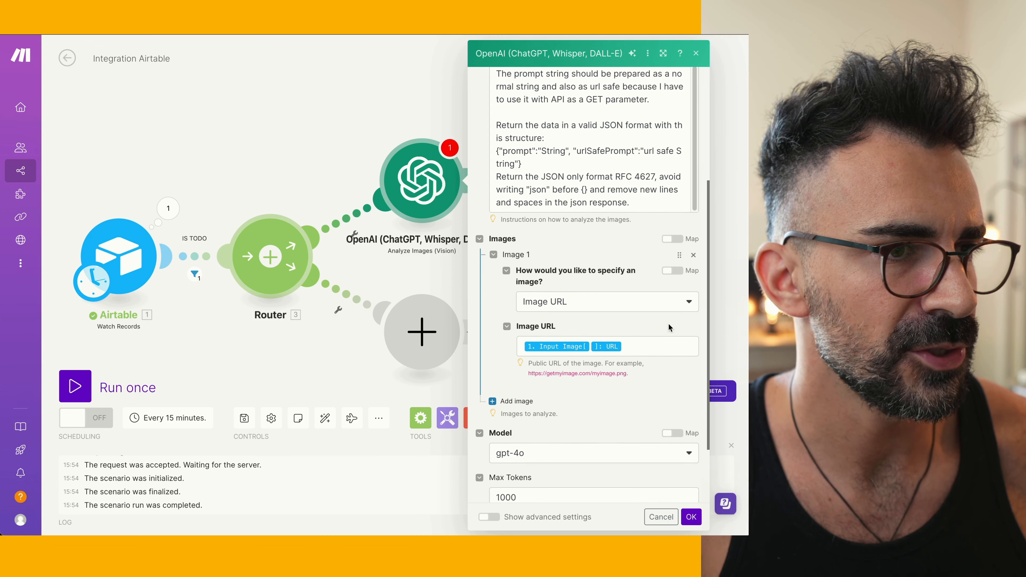
Step: Confirm the OpenAI module's settings, and in Airtable set the BALLOON-HEM MAXI SKIRT record's workflow status to Todo again
left_click(690, 518)
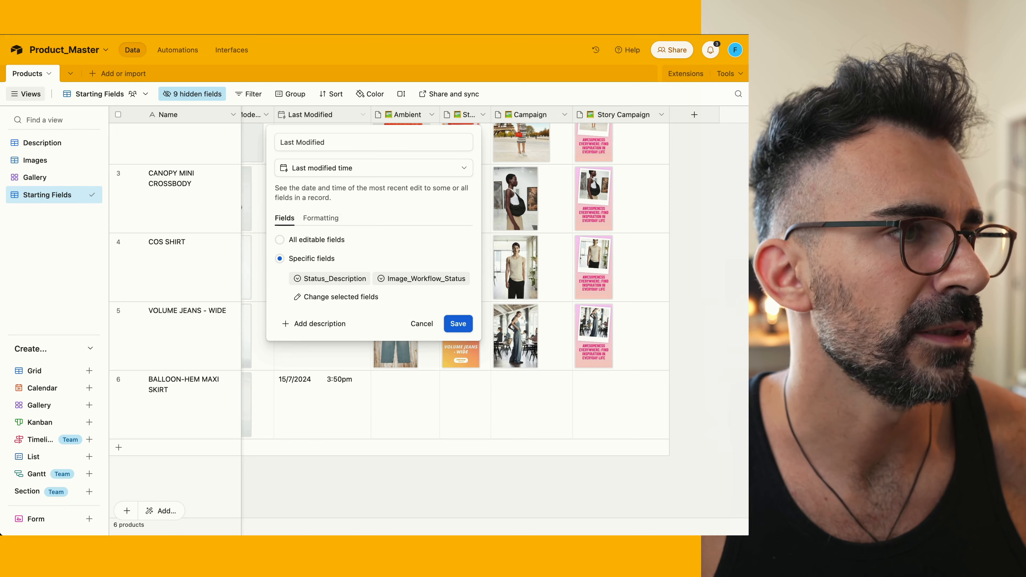
left_click(421, 323)
scroll(412, 364, "left", 5)
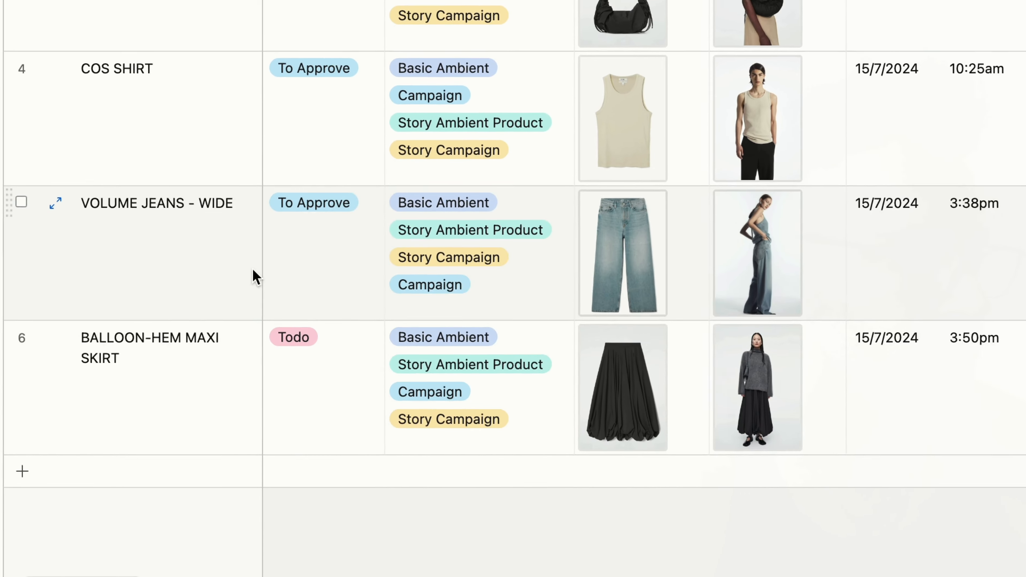
left_click(309, 355)
left_click(320, 404)
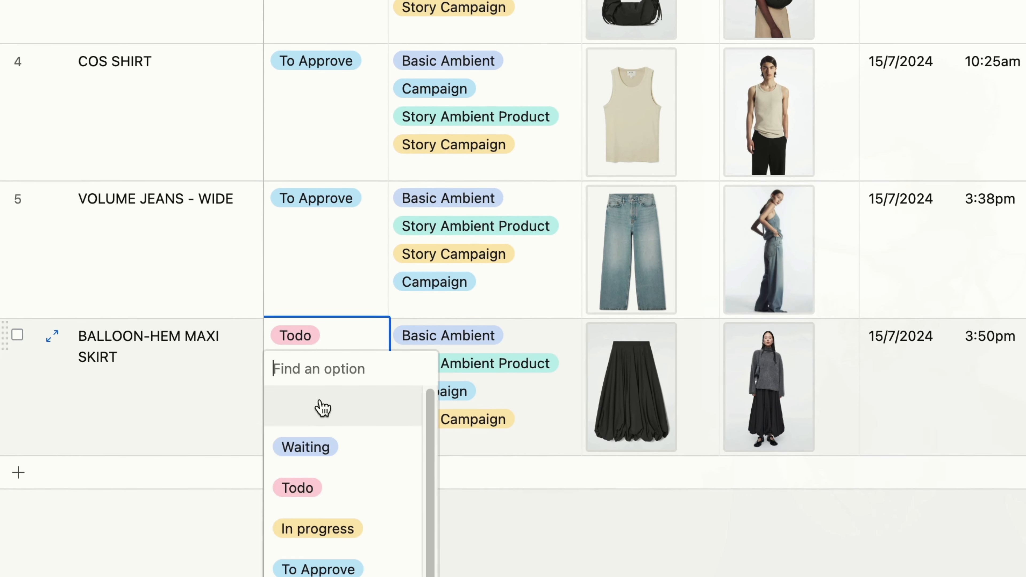
left_click(318, 474)
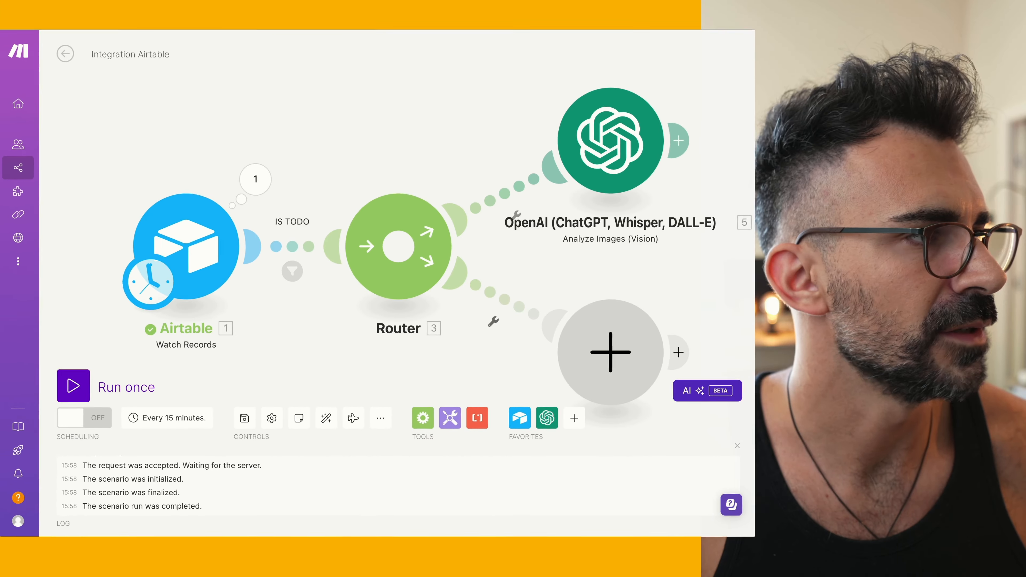
Step: In Make, run the scenario once and inspect the Result generated by the OpenAI Analyze Images module
left_click(75, 386)
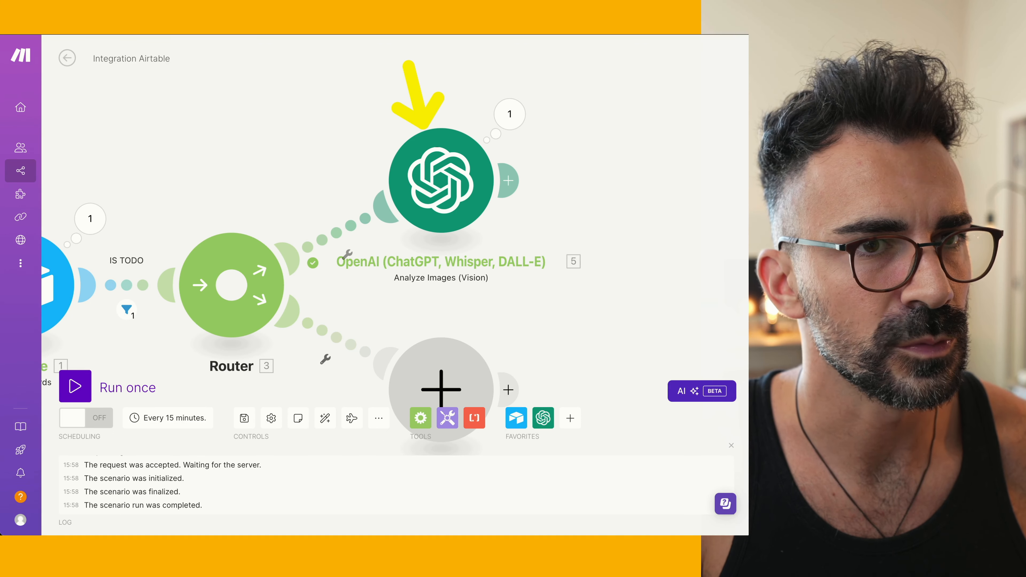
left_click(508, 117)
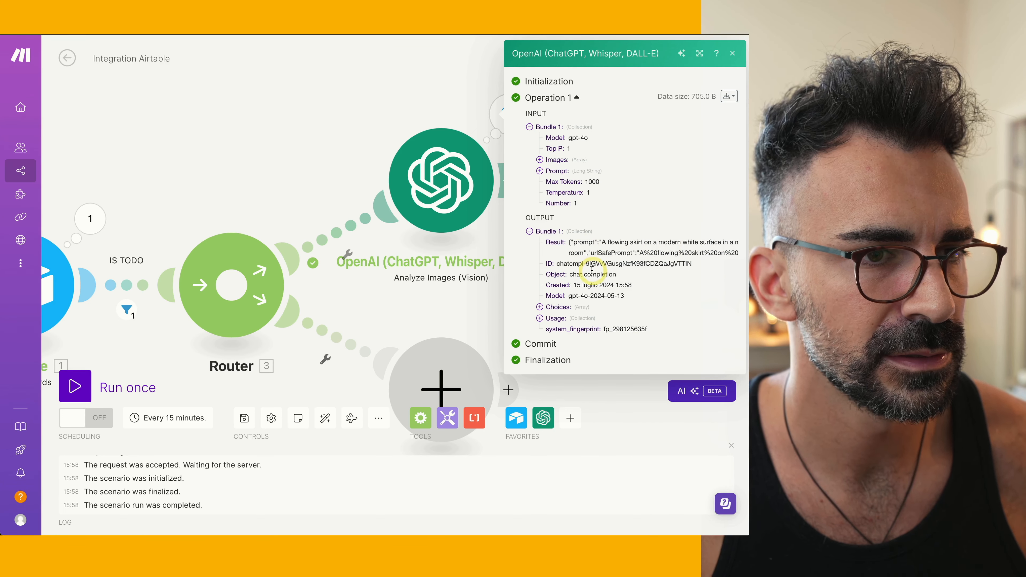
left_click(640, 248)
left_click(493, 160)
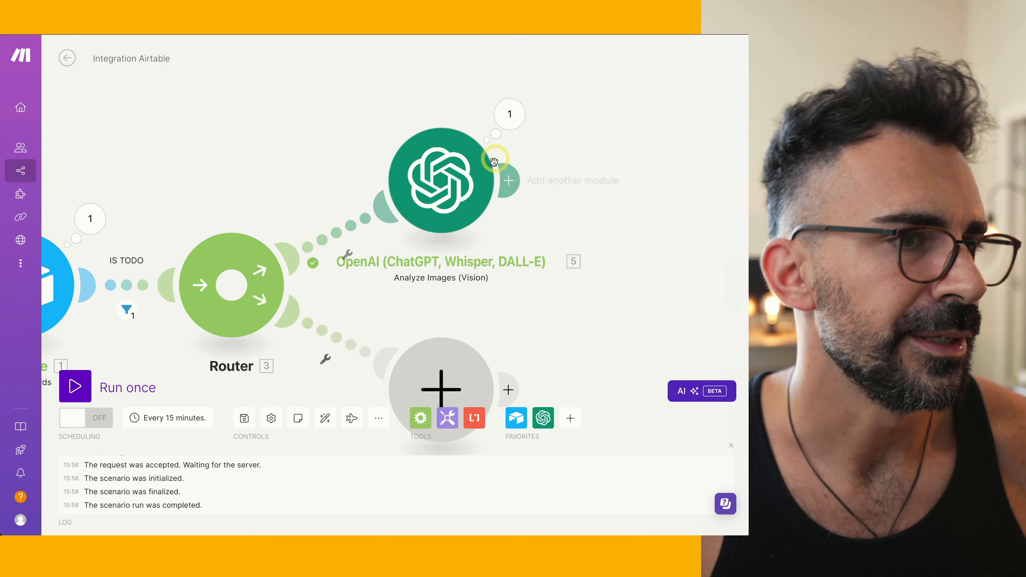
Step: Add a JSON module with the Parse JSON action after the OpenAI Analyze Images module
left_click_drag(654, 193, 486, 192)
scroll(486, 193, "down", 2)
scroll(487, 193, "down", 1)
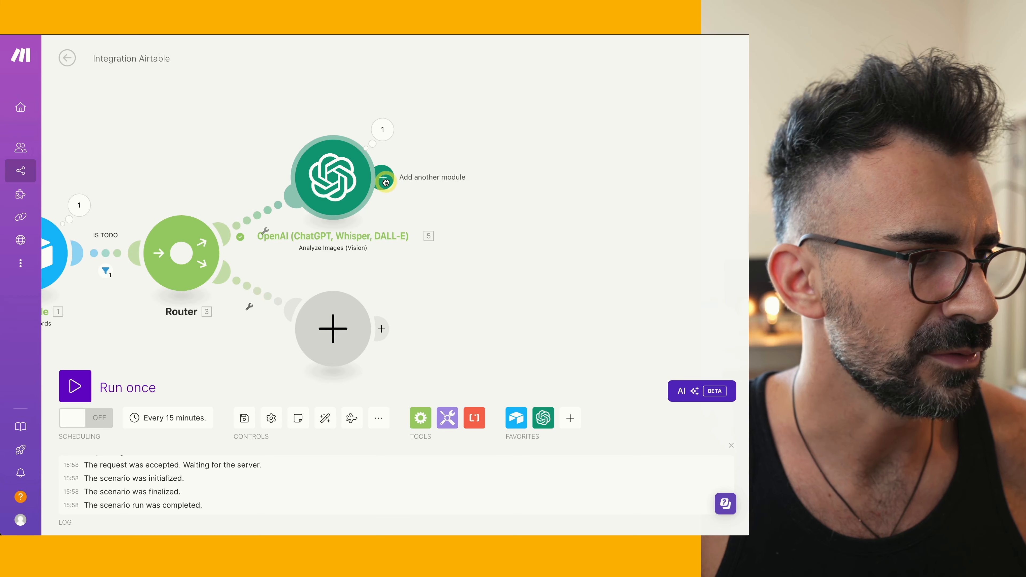
left_click(379, 177)
left_click(534, 294)
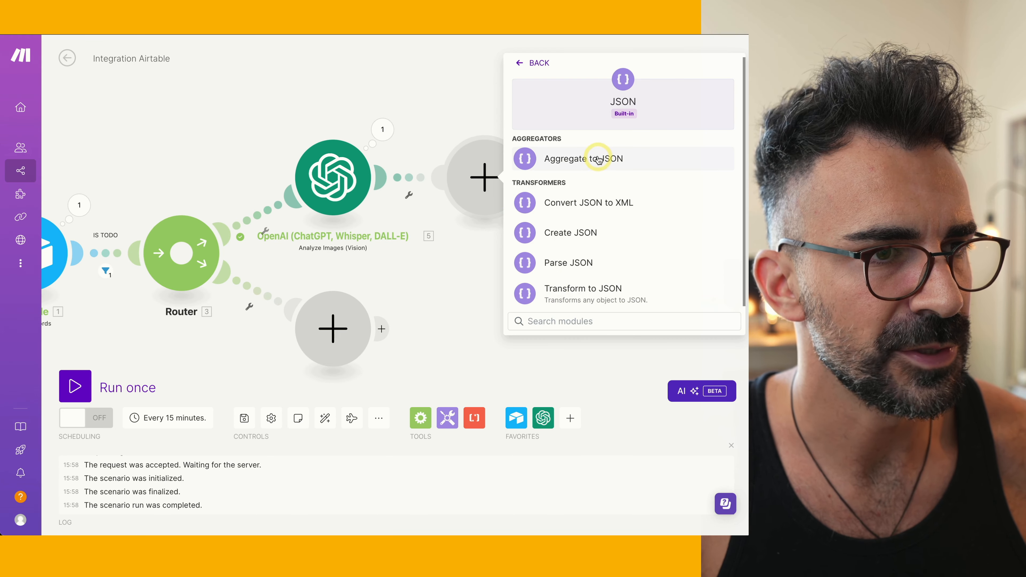
left_click(585, 264)
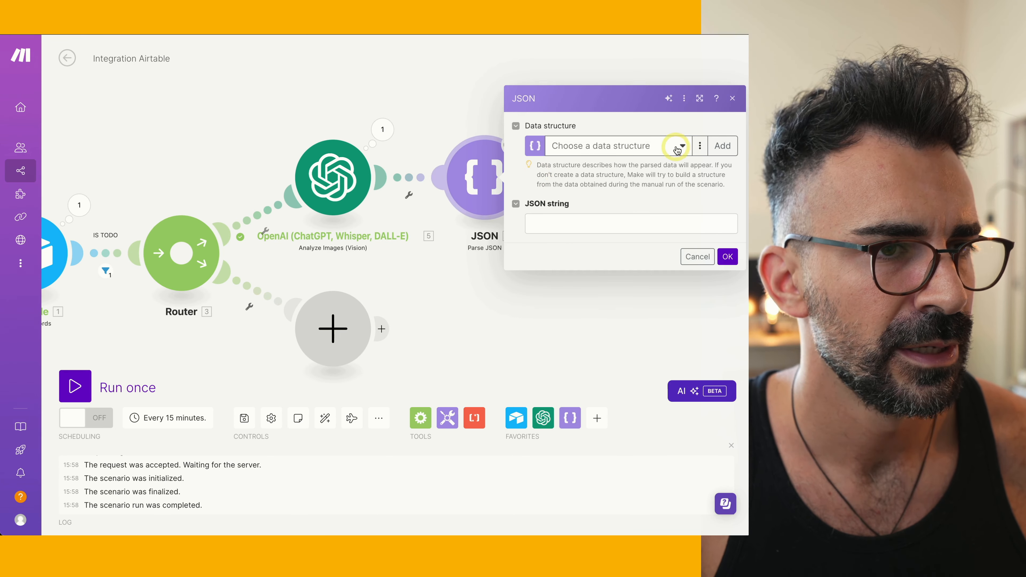
Step: Choose the Prompt data structure for the Parse JSON module and map the OpenAI Result into the JSON string
left_click(678, 148)
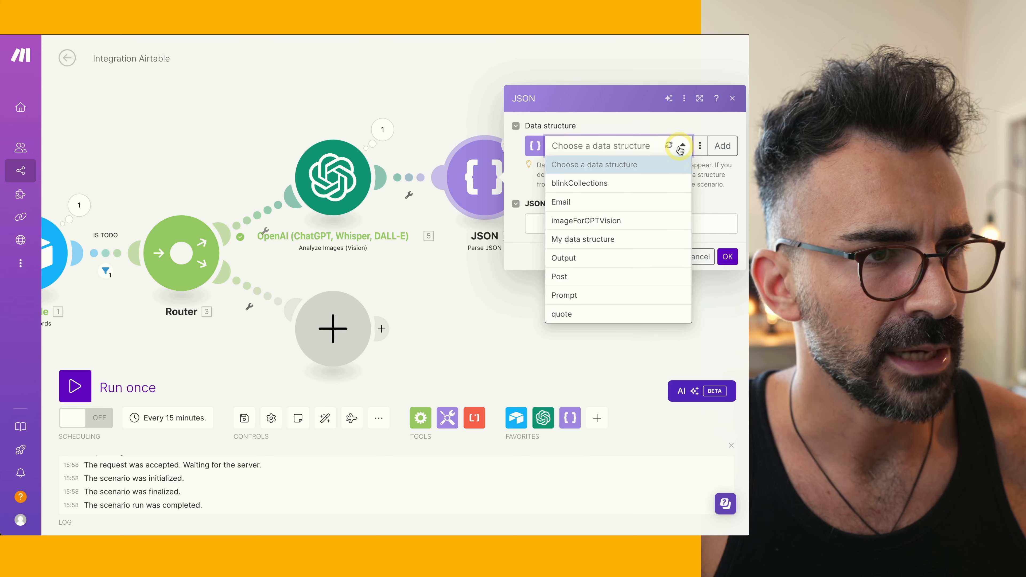
left_click(614, 300)
left_click(631, 224)
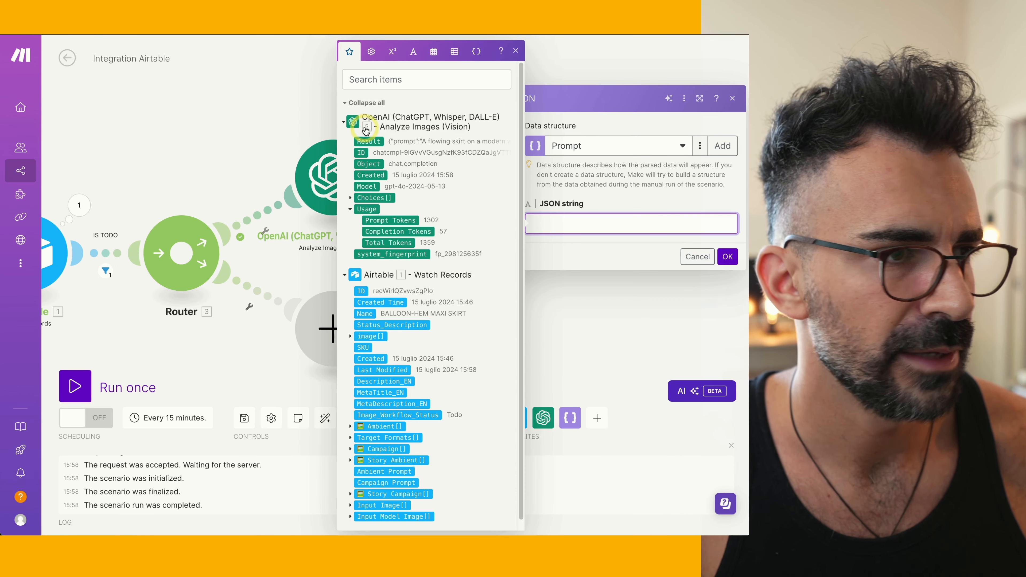
left_click(378, 143)
Step: Open the Prompt data structure for editing and review its prompt and urlSafePrompt properties
left_click(701, 146)
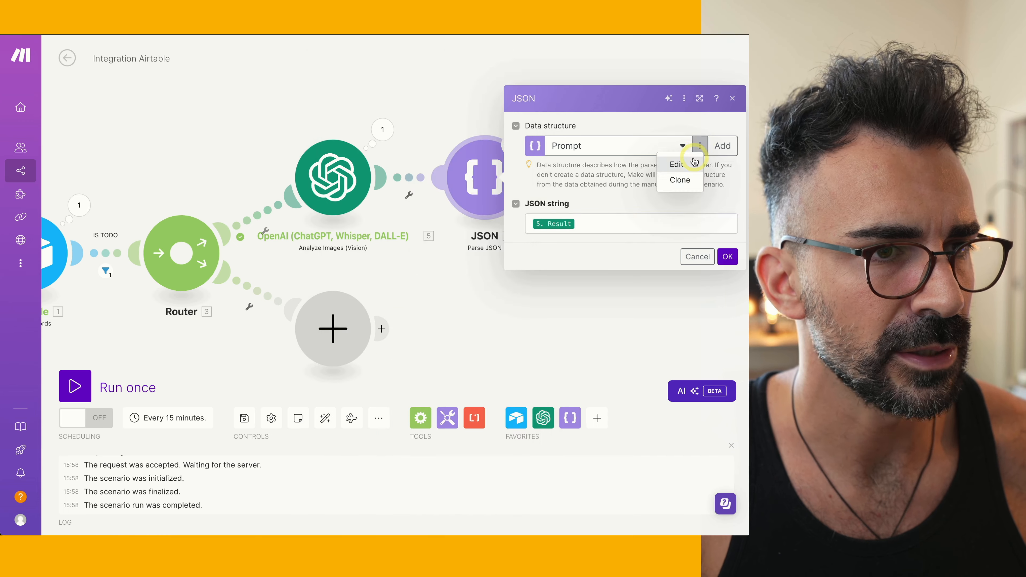
left_click(687, 164)
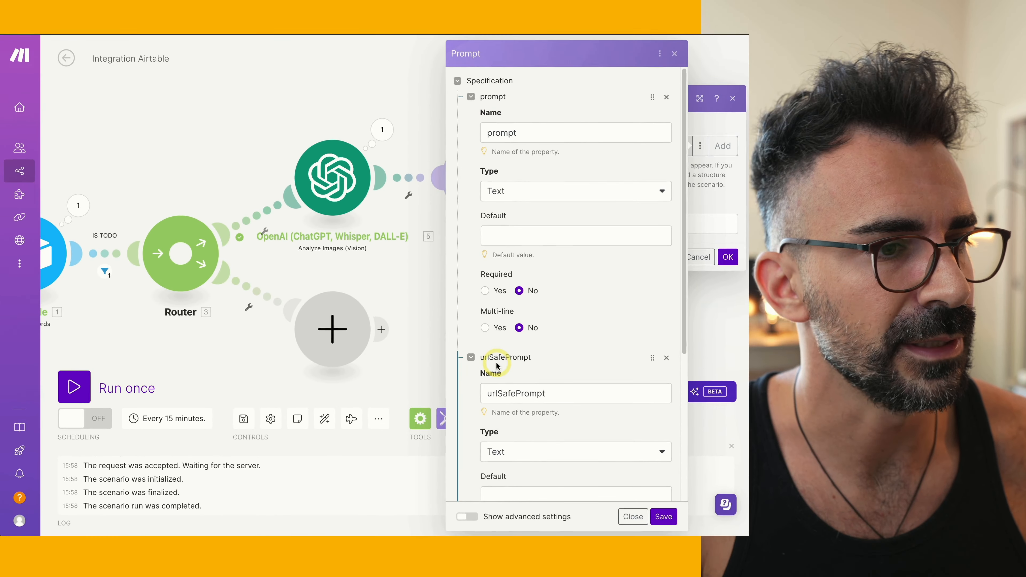
scroll(467, 463, "down", 5)
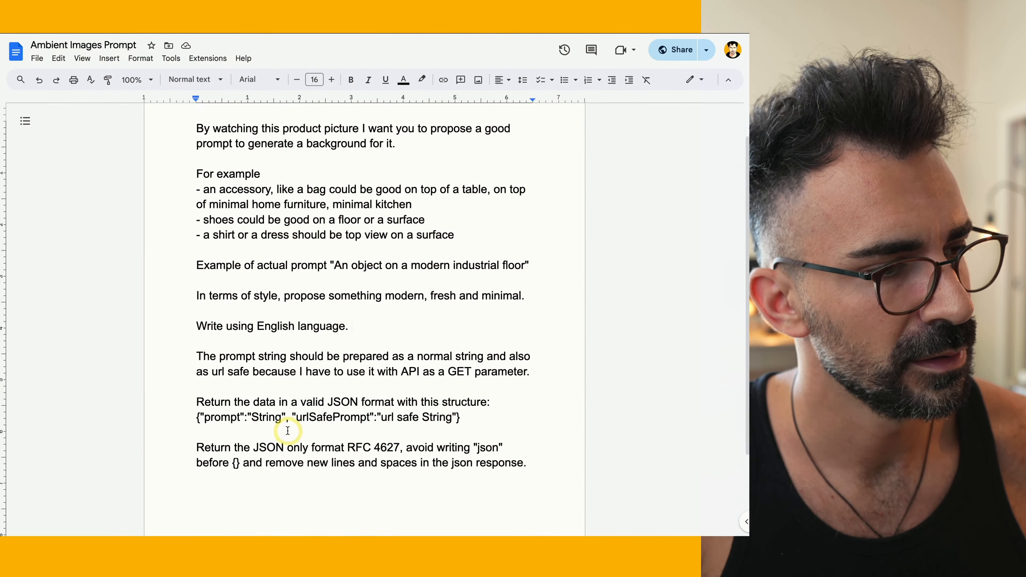
Step: In the Ambient Images Prompt document, make the prompt and urlSafePrompt keys bold in the JSON structure line
double_click(335, 417)
key("ctrl+b")
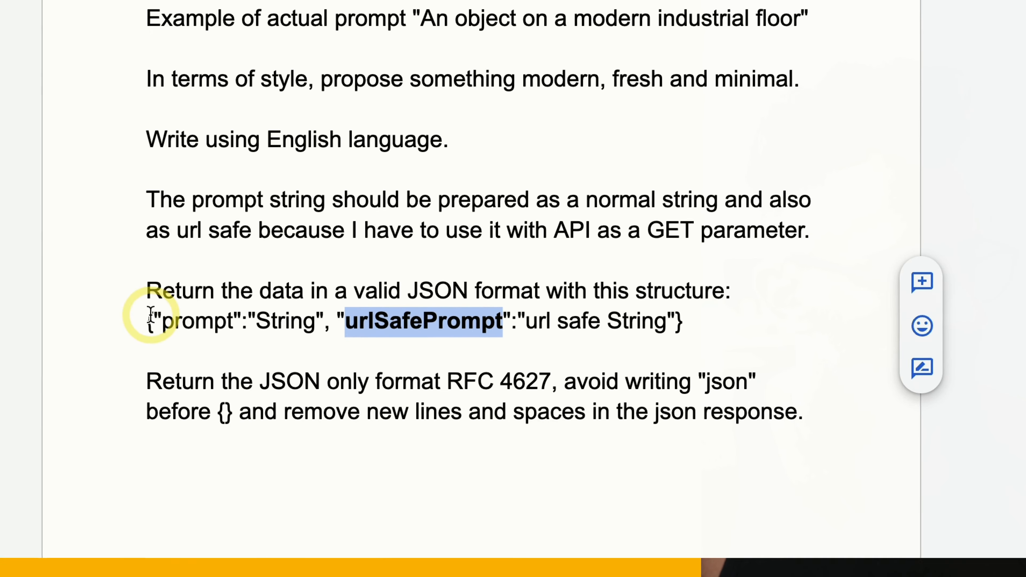
left_click(217, 417)
double_click(190, 322)
key("ctrl+b")
left_click(519, 322)
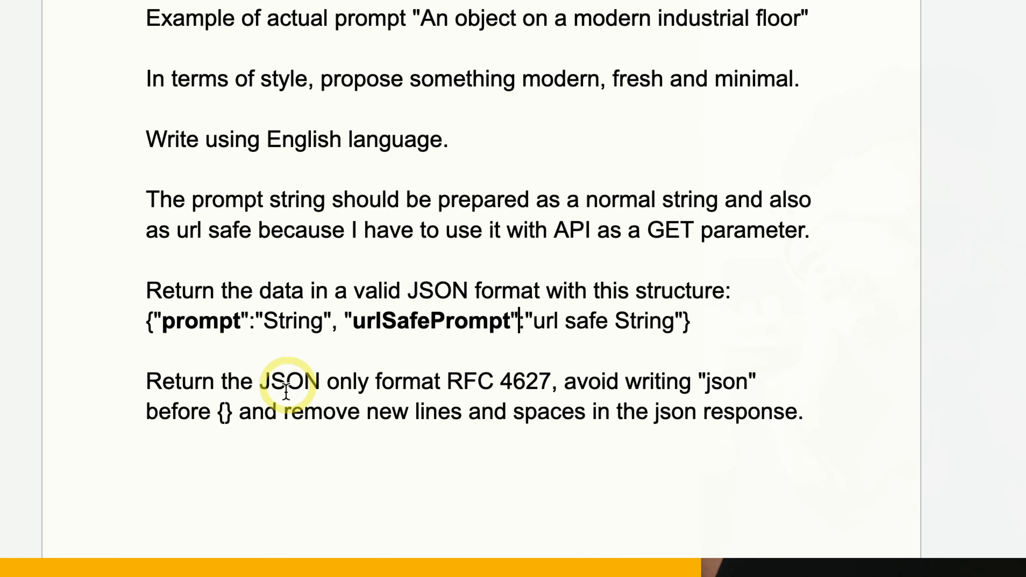
left_click_drag(147, 322, 736, 334)
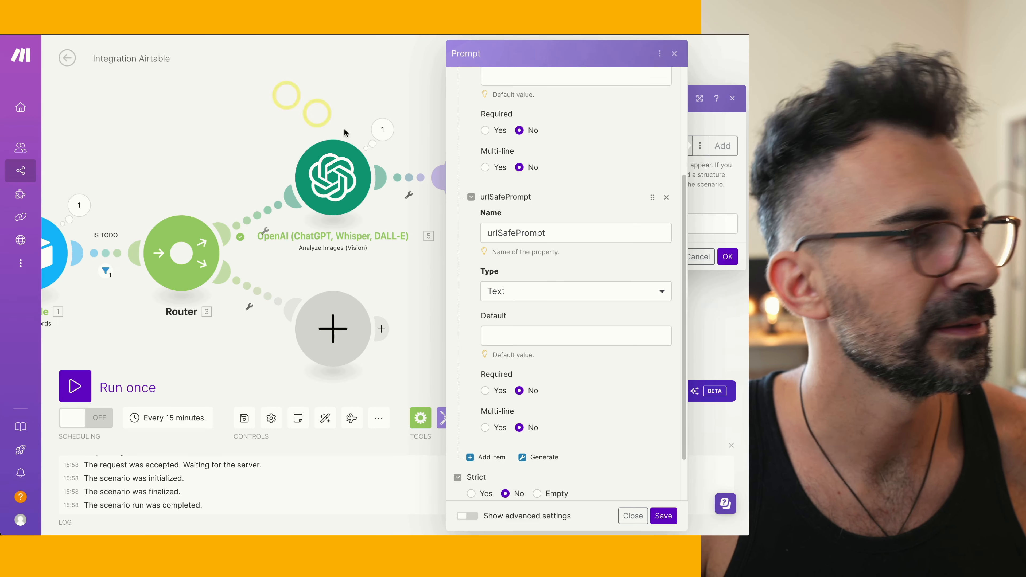
Step: Back in Make, save the Prompt data structure with urlSafePrompt not required, and confirm the Parse JSON module
left_click(519, 390)
left_click(655, 521)
left_click(655, 259)
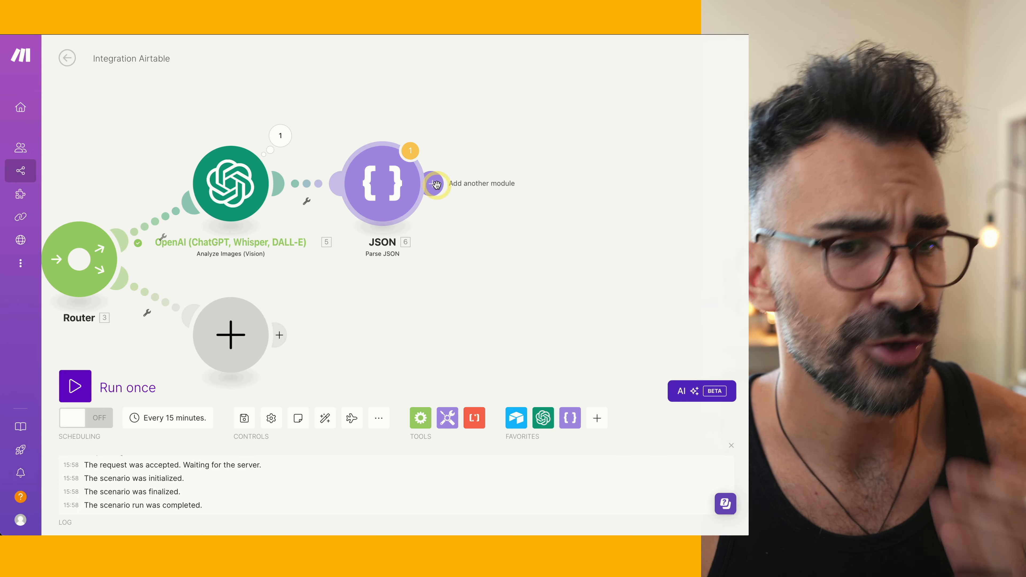
Step: Search for HTTP and add its Make a request module after the Parse JSON module
left_click(437, 185)
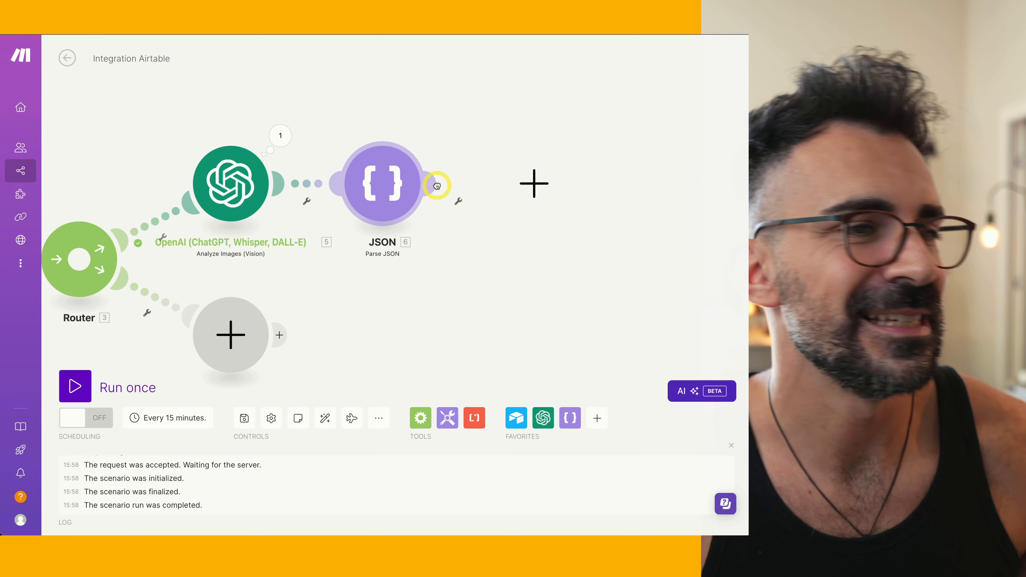
left_click(324, 327)
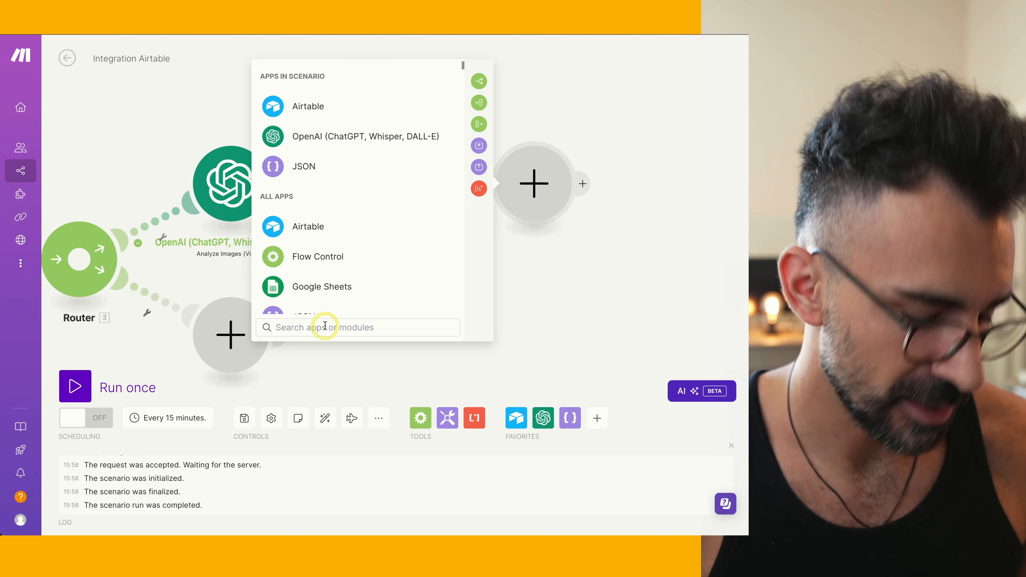
type("htt")
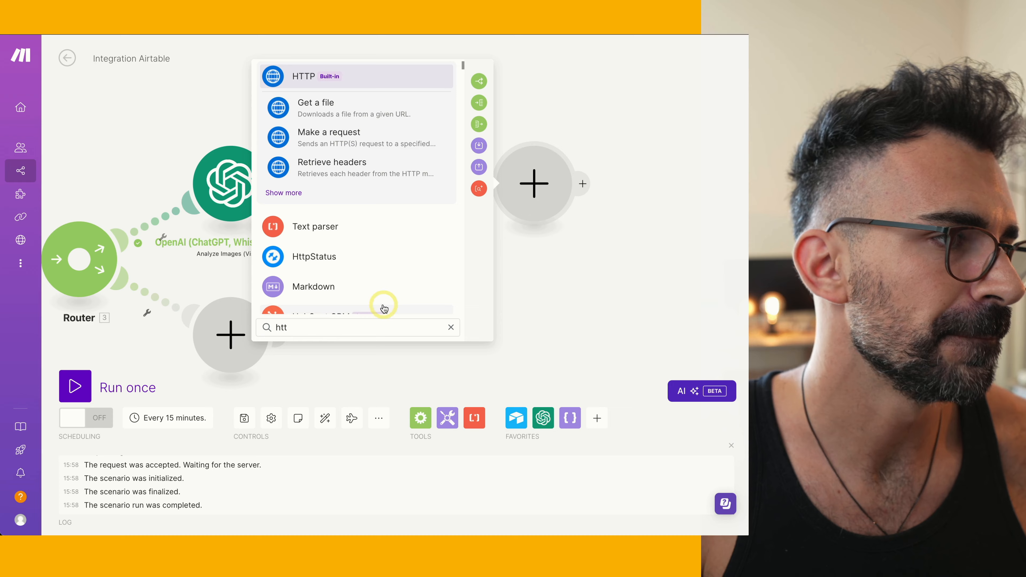
left_click(380, 142)
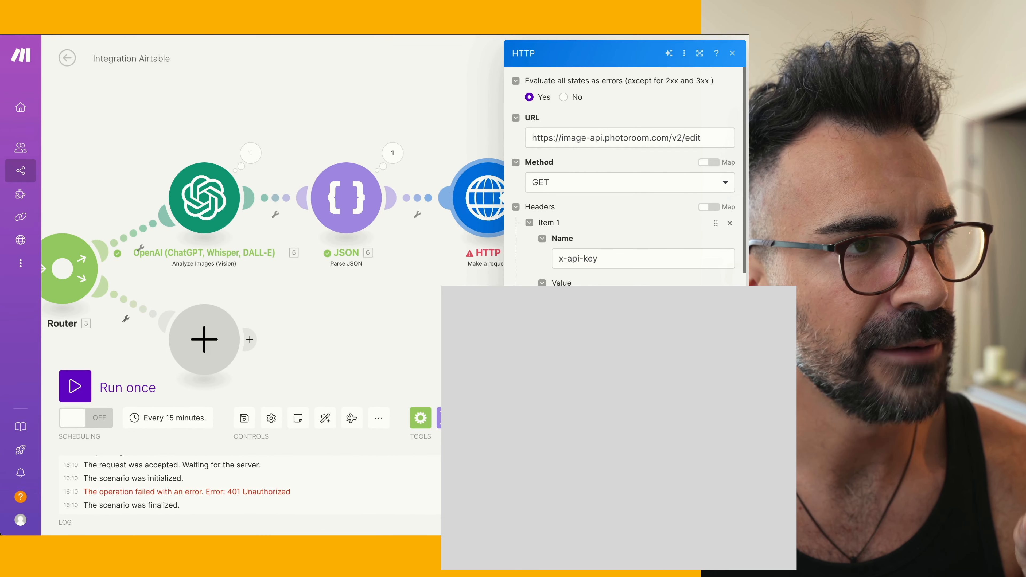
Step: Switch to the AI Traction page and review the Photoroom API call's method, URL and parameters
key("ctrl+Tab")
left_click(425, 264)
left_click_drag(424, 264, 474, 245)
left_click(524, 267)
scroll(524, 271, "down", 1)
left_click_drag(274, 222, 420, 407)
left_click(427, 410)
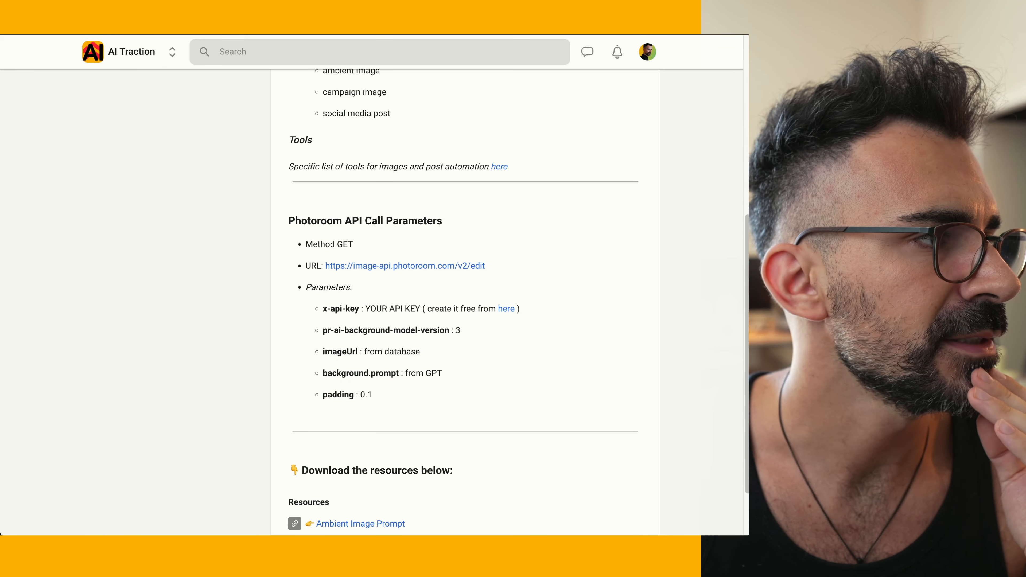
Step: Return to Make and check the HTTP module's URL, method and headers, including x-api-key and pr-ai-background-model-version
left_click(81, 29)
scroll(666, 267, "down", 1)
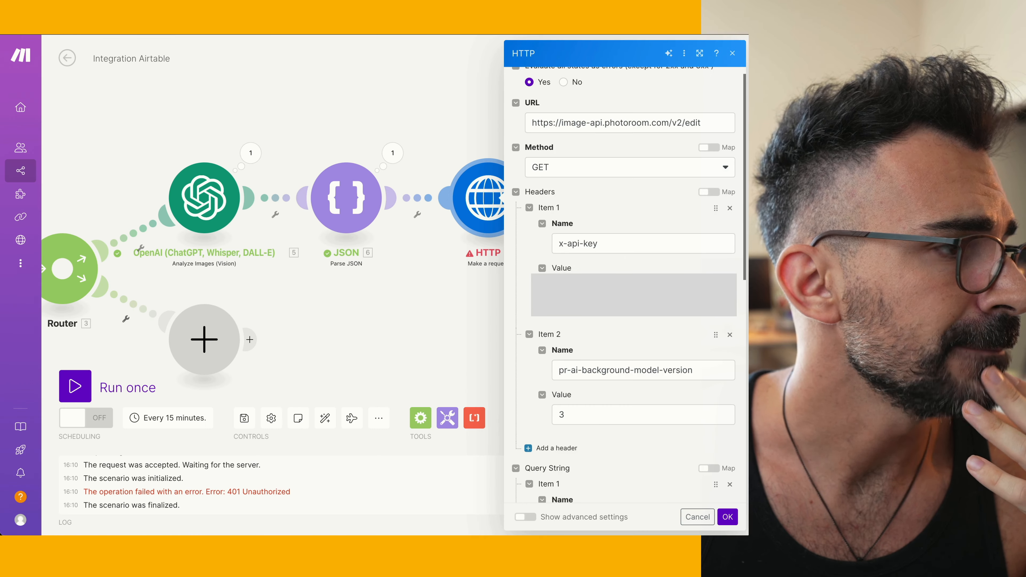
scroll(621, 212, "down", 5)
scroll(621, 212, "up", 1)
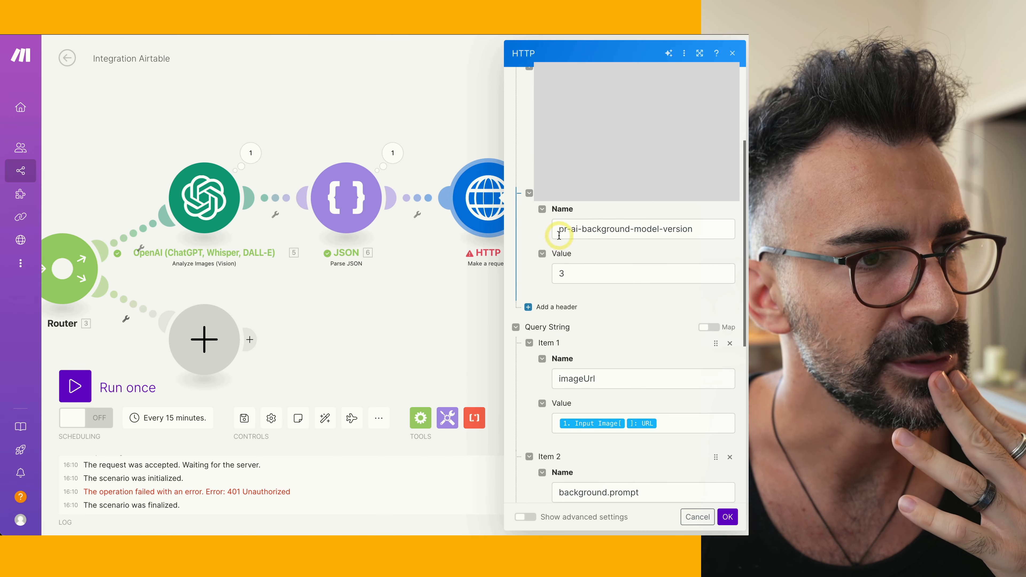
left_click_drag(560, 230, 651, 231)
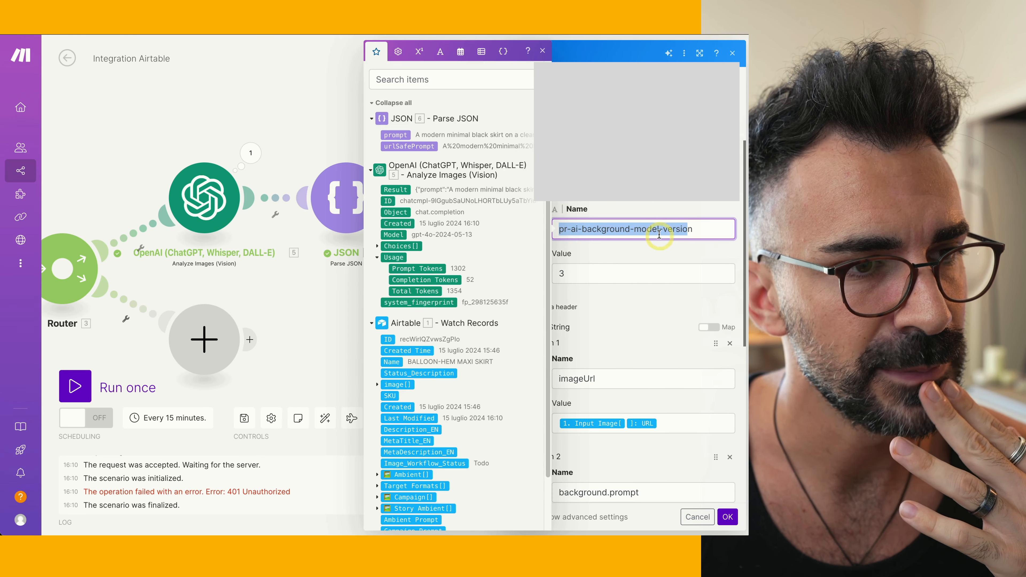
left_click(634, 275)
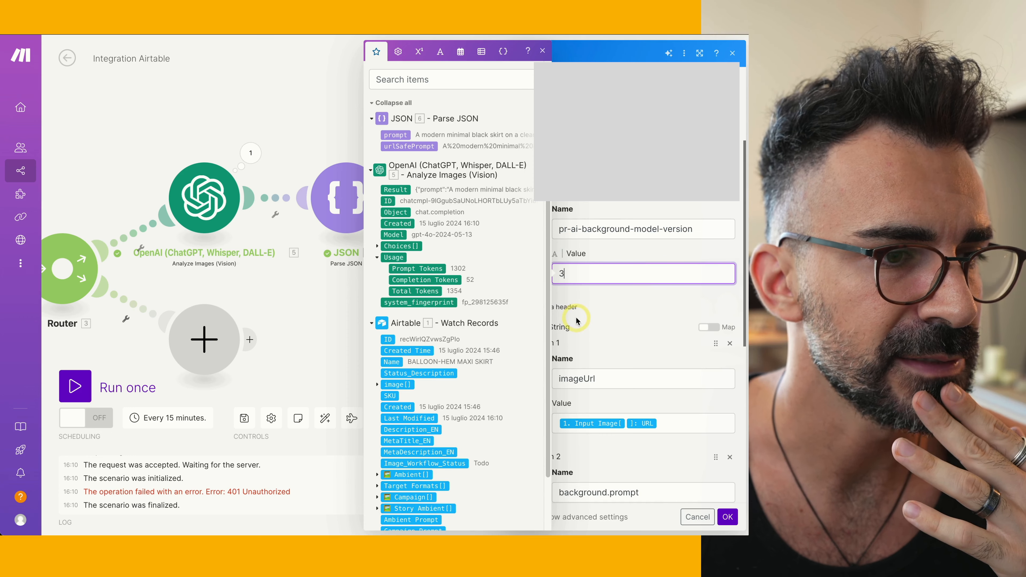
left_click(616, 384)
left_click(602, 308)
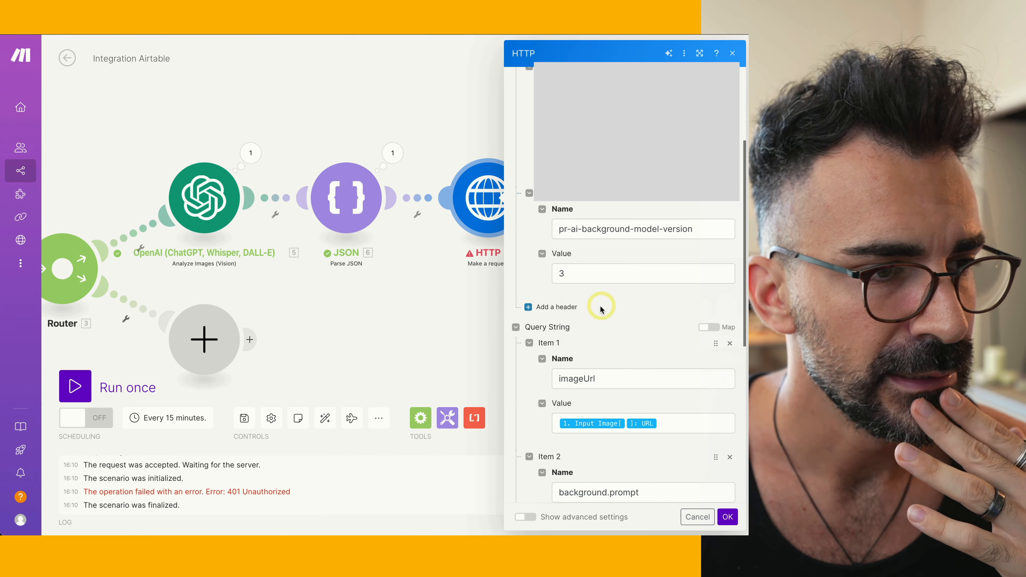
scroll(530, 182, "up", 2)
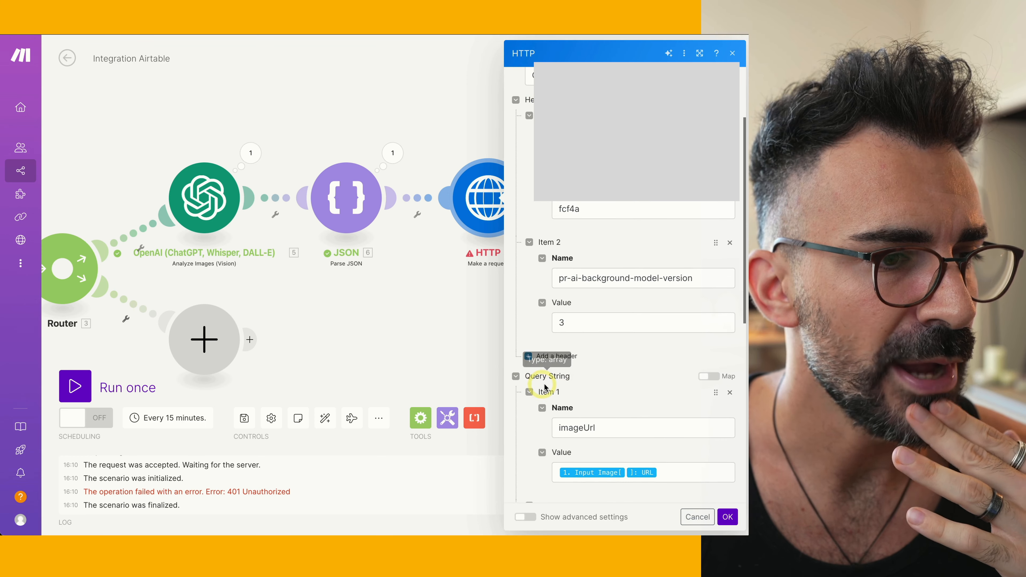
Step: Check the HTTP module's query string items imageUrl, background.prompt and padding, and the mapping of the background.prompt value
scroll(626, 442, "down", 4)
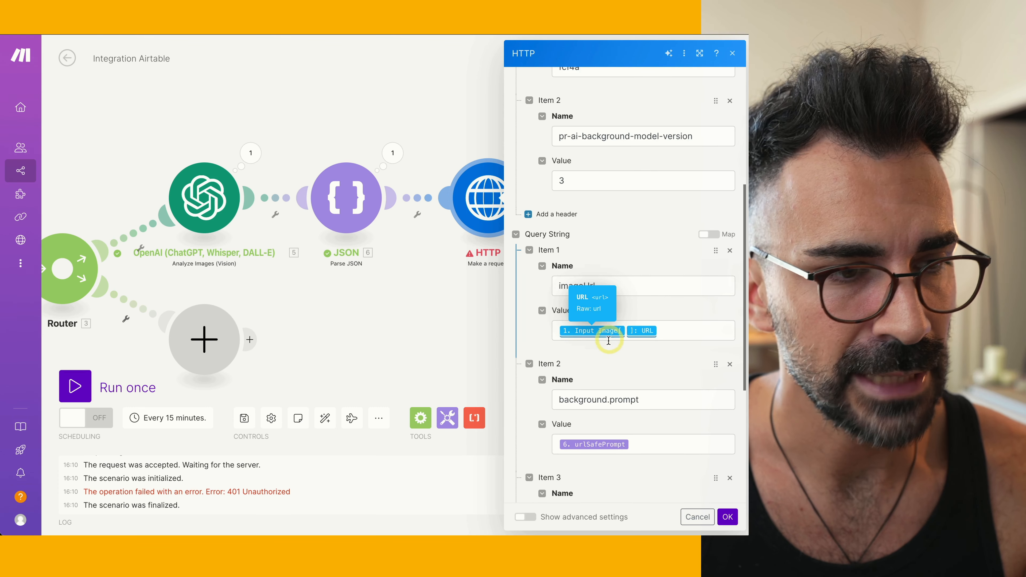
scroll(613, 364, "down", 1)
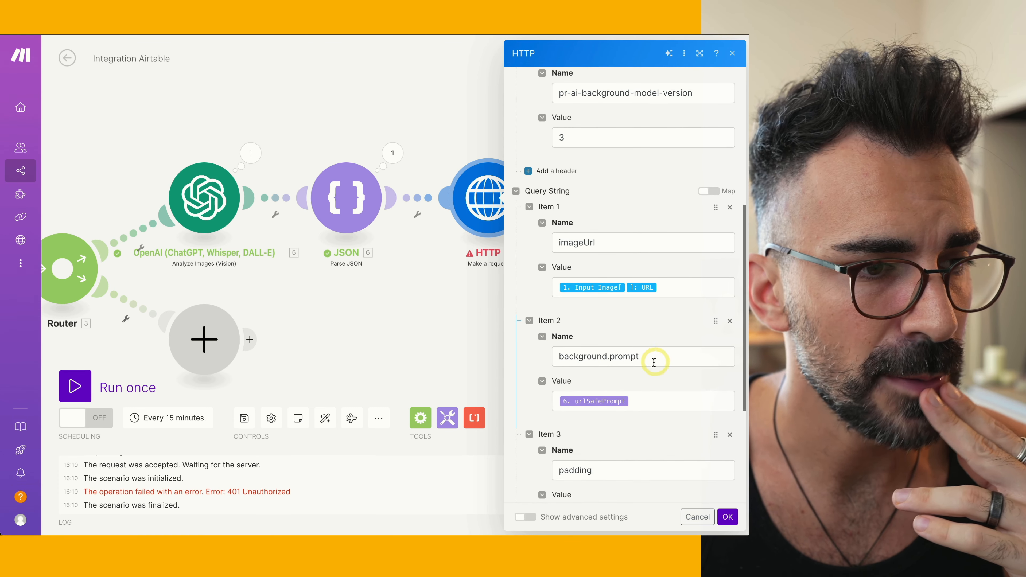
mouse_move(609, 400)
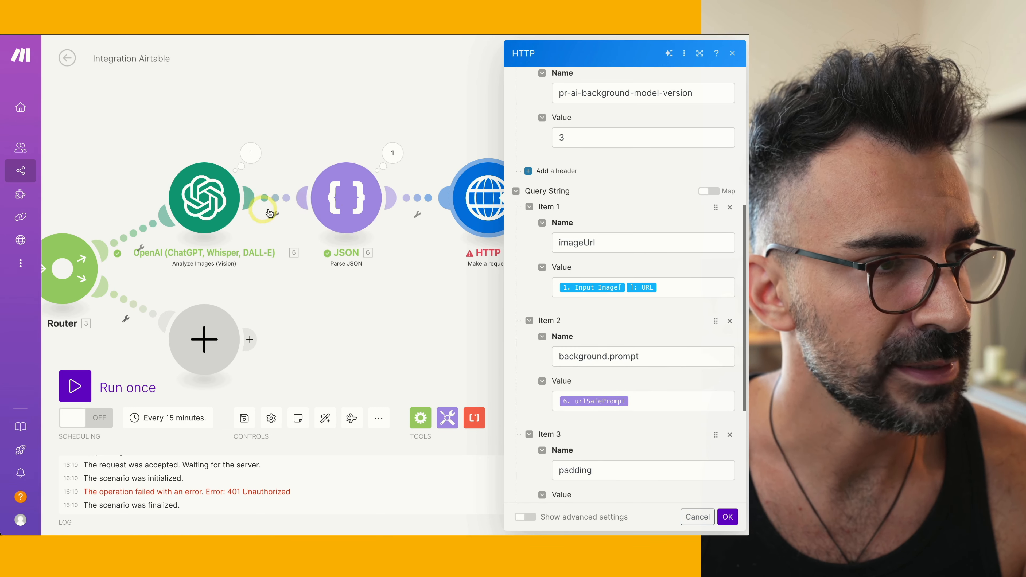
left_click(595, 406)
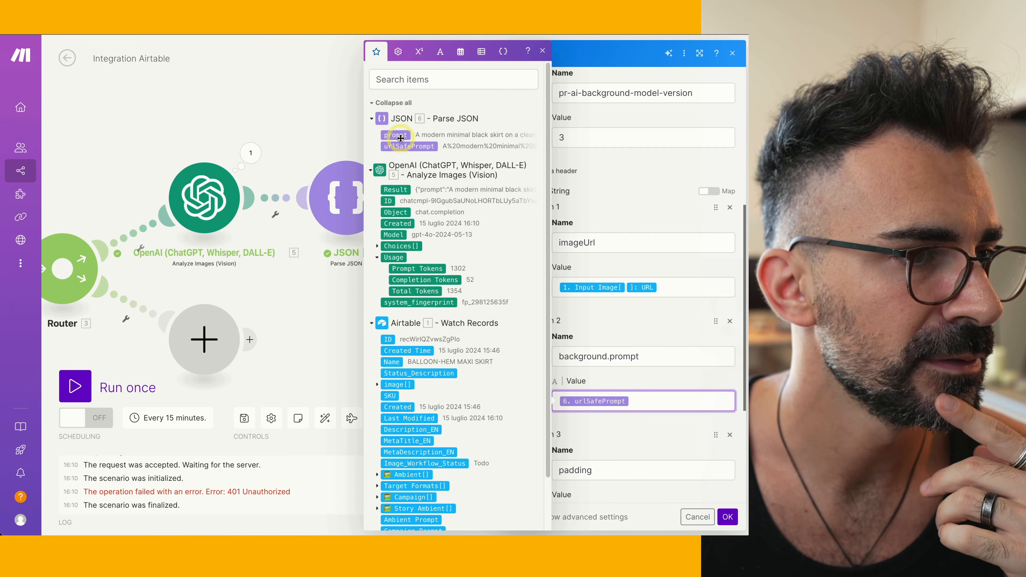
scroll(657, 436, "down", 3)
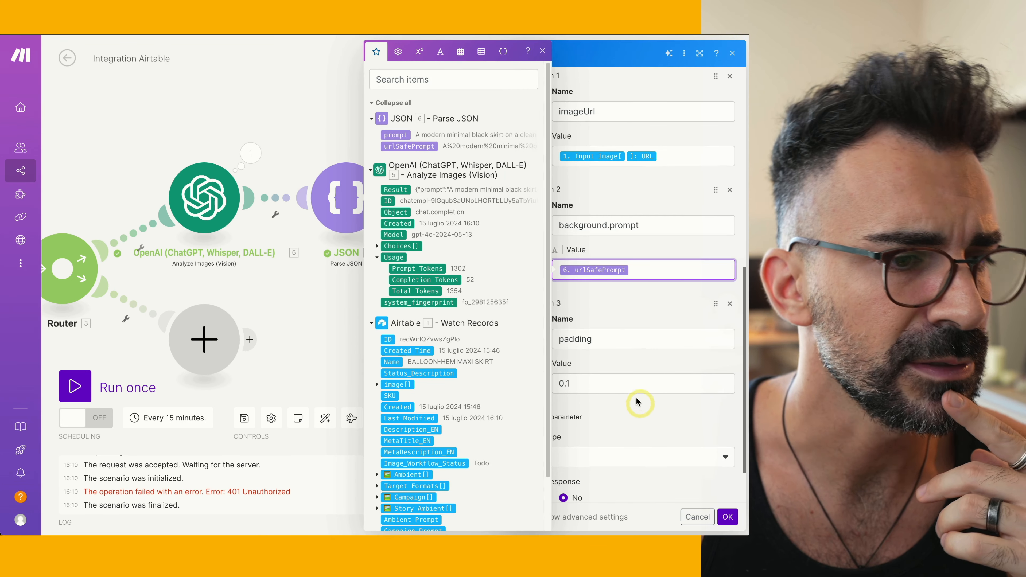
Step: Finish checking the HTTP module's query string values and run the scenario once
left_click(624, 341)
left_click(625, 317)
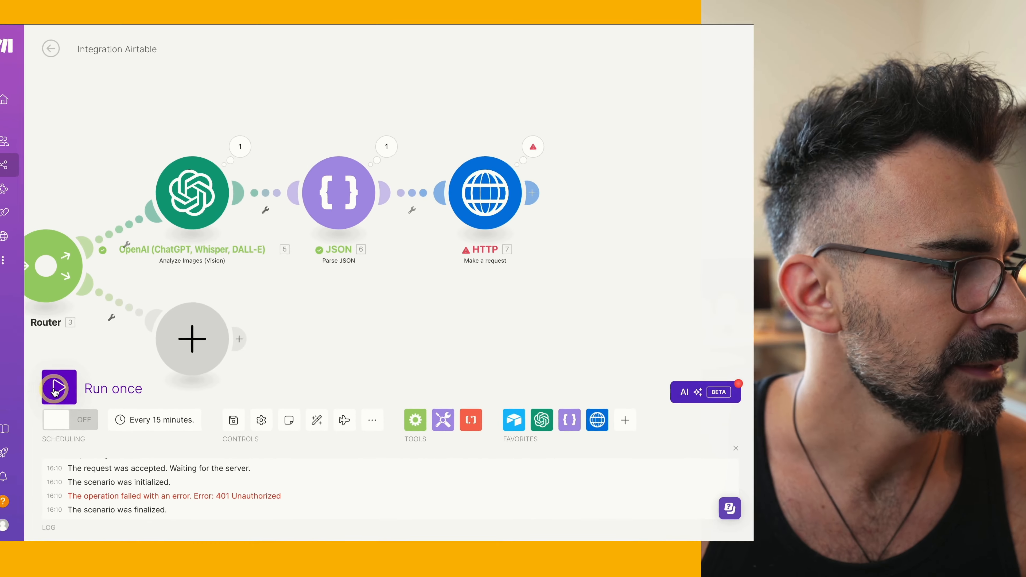
left_click(59, 389)
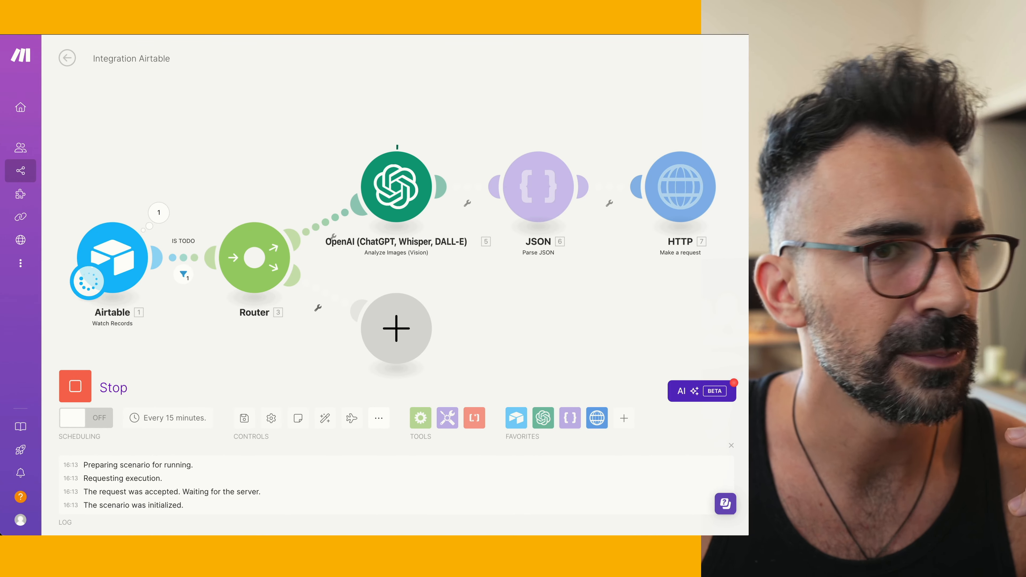
left_click_drag(417, 130, 393, 179)
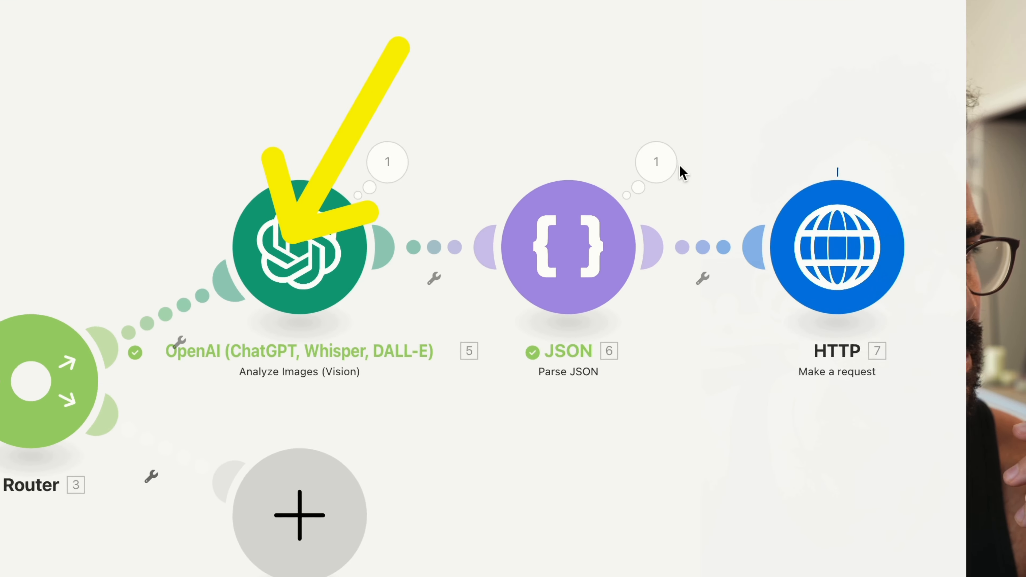
Step: Examine the run results of the JSON and HTTP modules, including the Data returned in the HTTP output
left_click(589, 144)
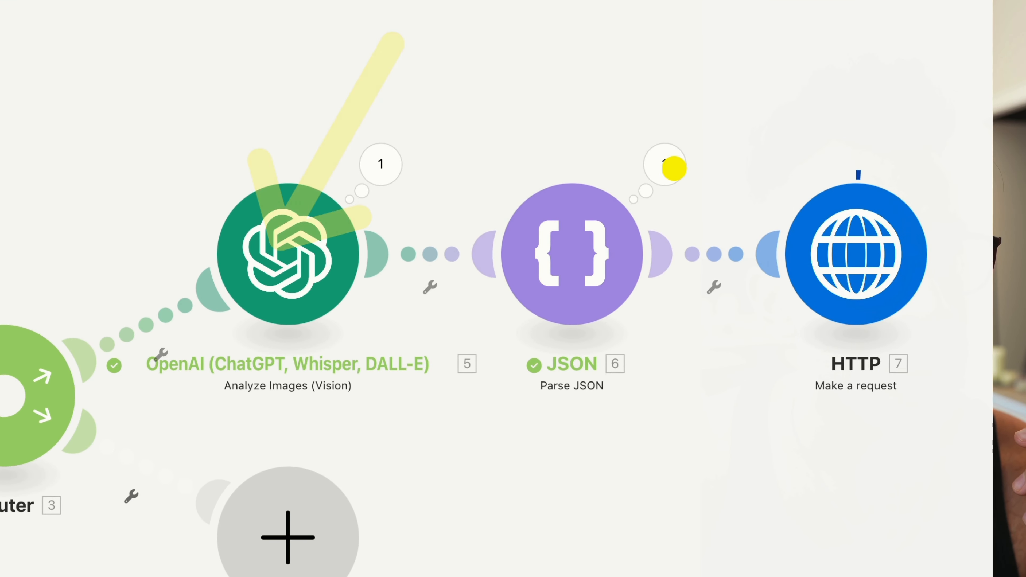
left_click(664, 166)
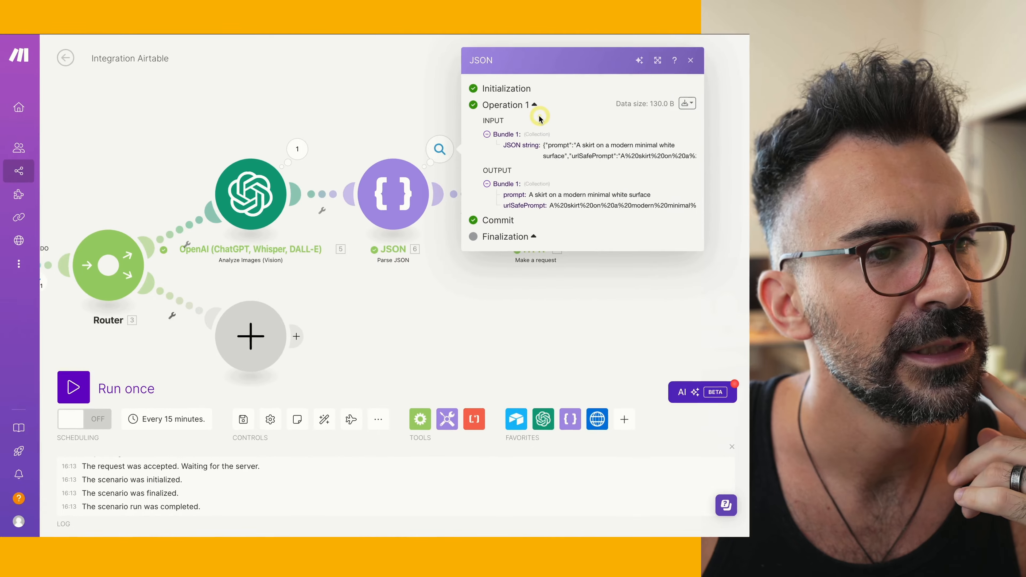
left_click(582, 305)
left_click(576, 148)
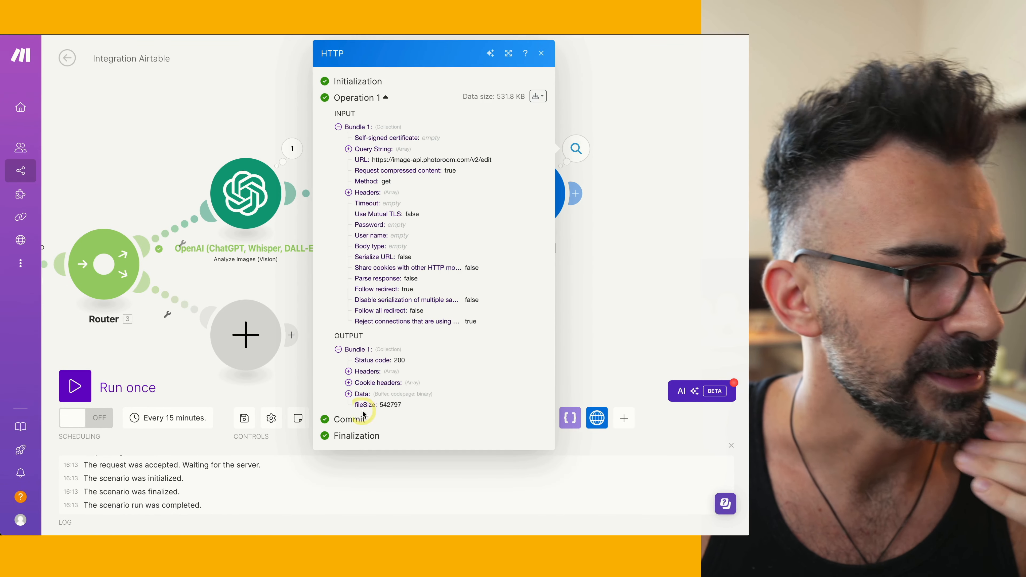
left_click(349, 394)
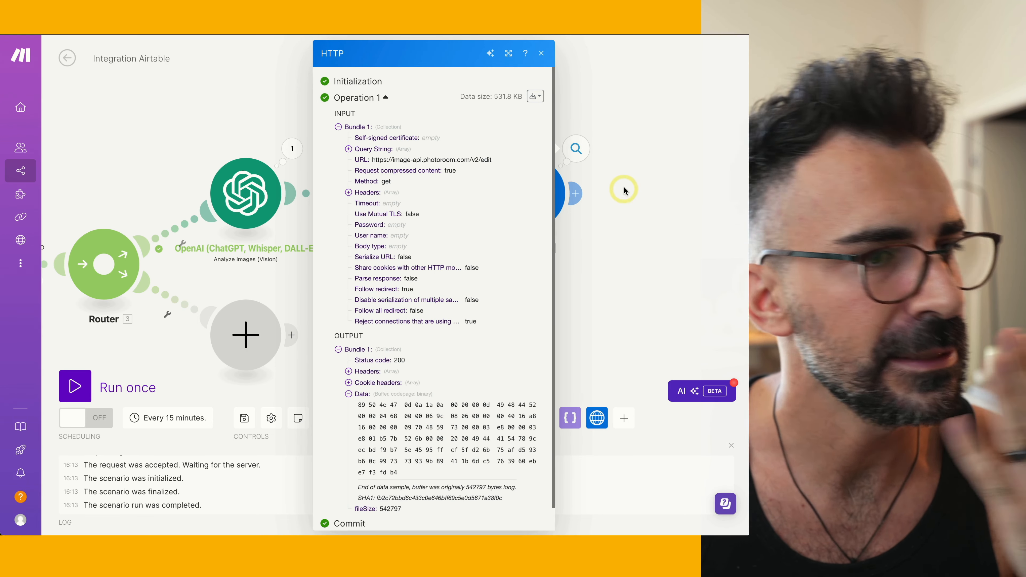
left_click(626, 173)
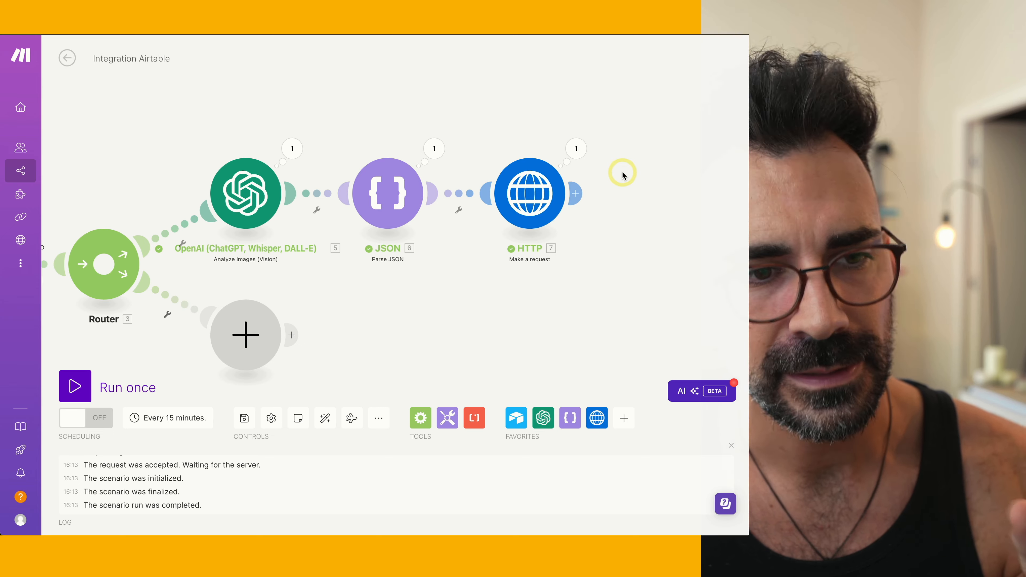
Step: Search for image and add the Image app's Convert a format module after the HTTP module
left_click_drag(632, 202, 494, 209)
left_click(432, 201)
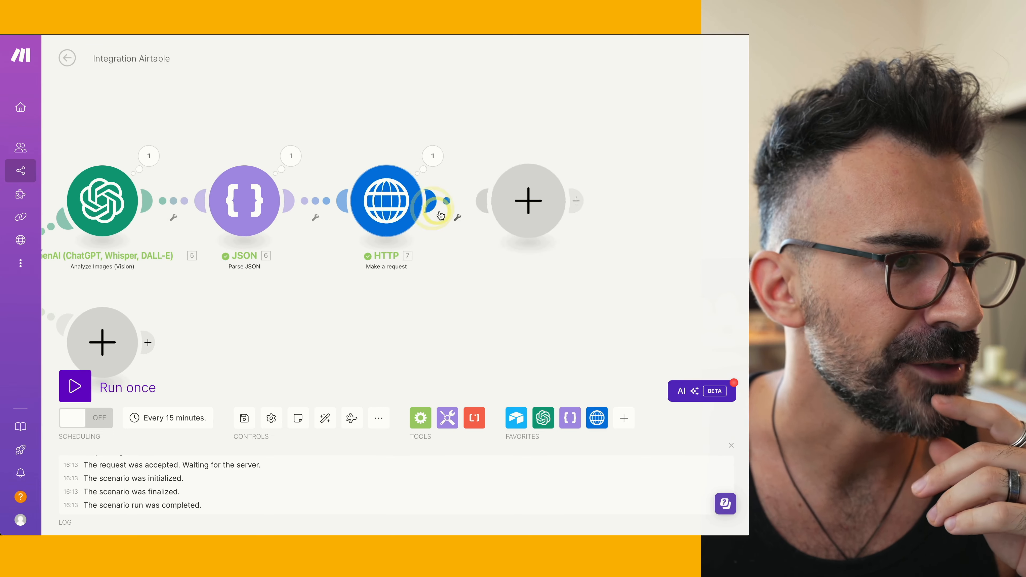
type("image")
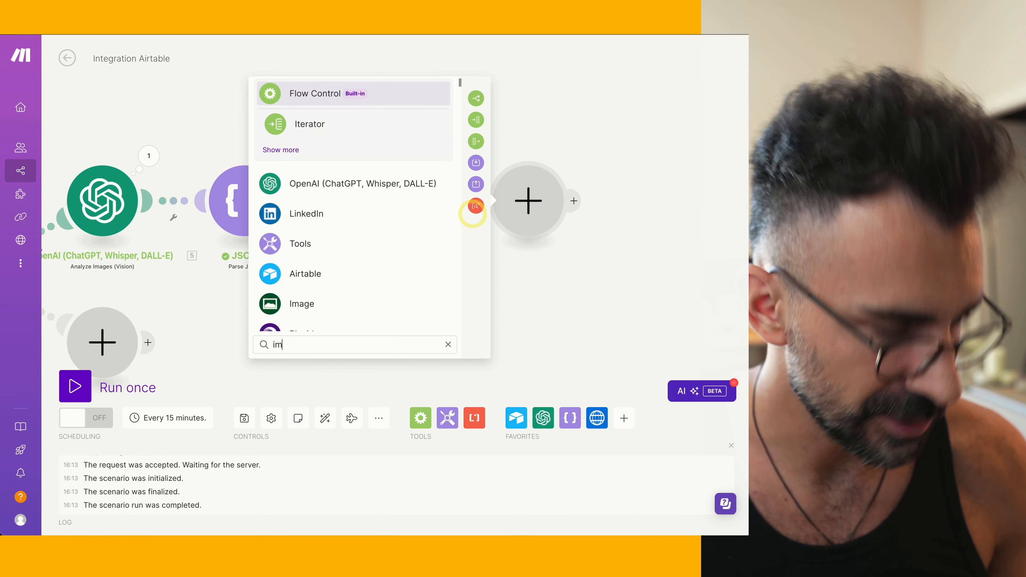
left_click(372, 123)
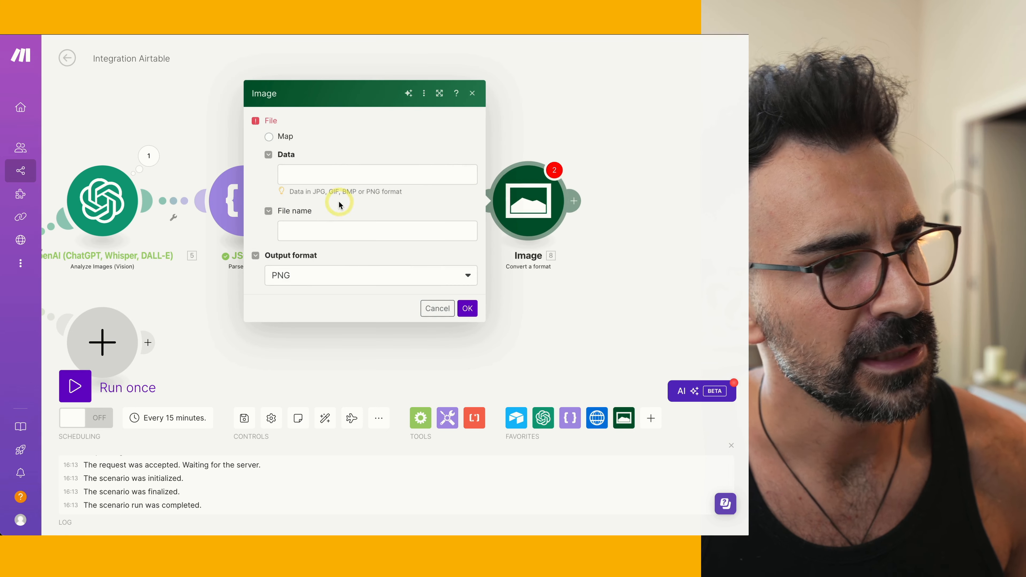
Step: Configure the image conversion with the HTTP Data, the Airtable record ID plus "-ambient.jpg" as file name, and JPG output, and save it
left_click(328, 174)
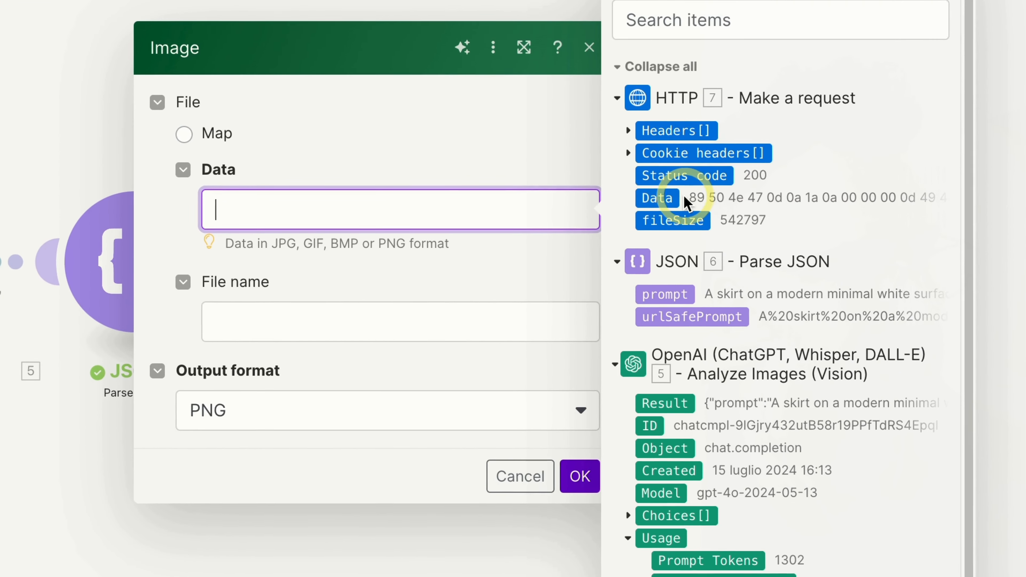
left_click(685, 199)
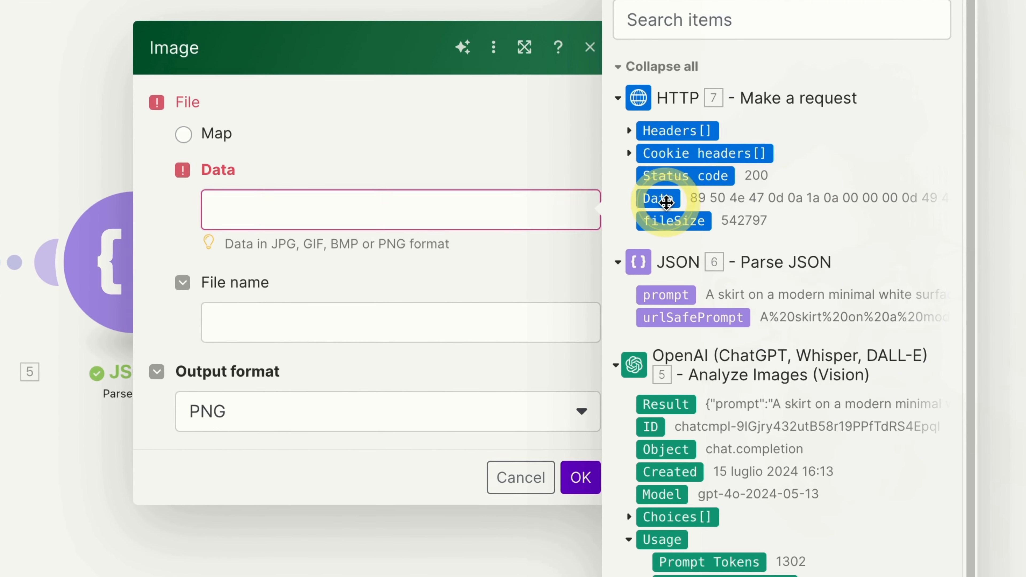
left_click(299, 322)
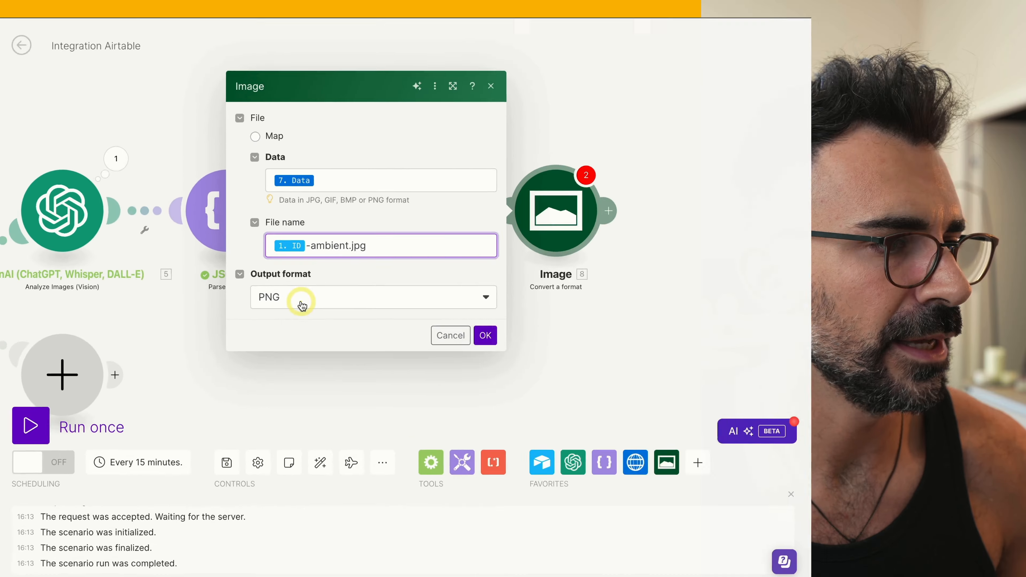
left_click(256, 415)
left_click(255, 483)
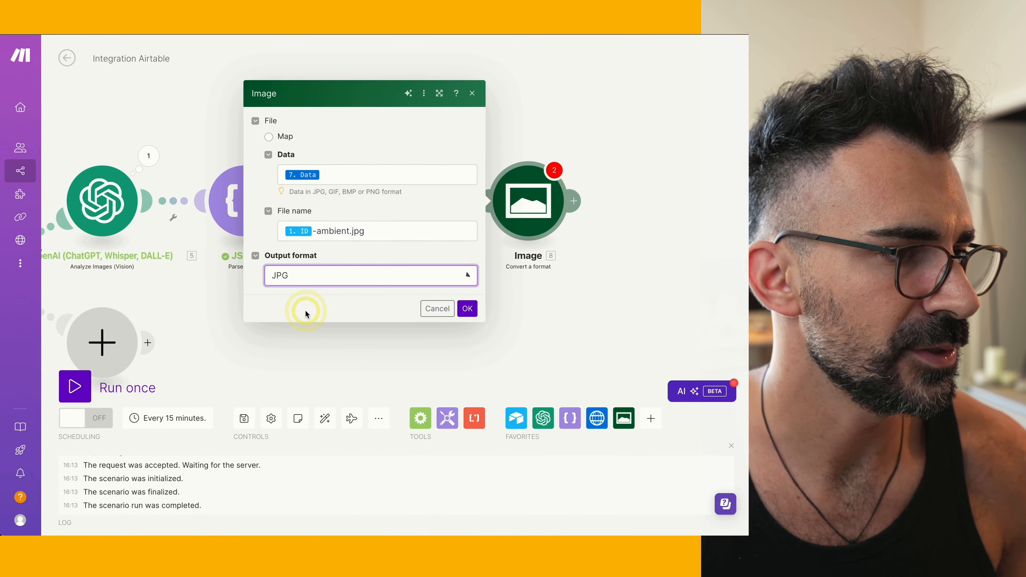
left_click(475, 310)
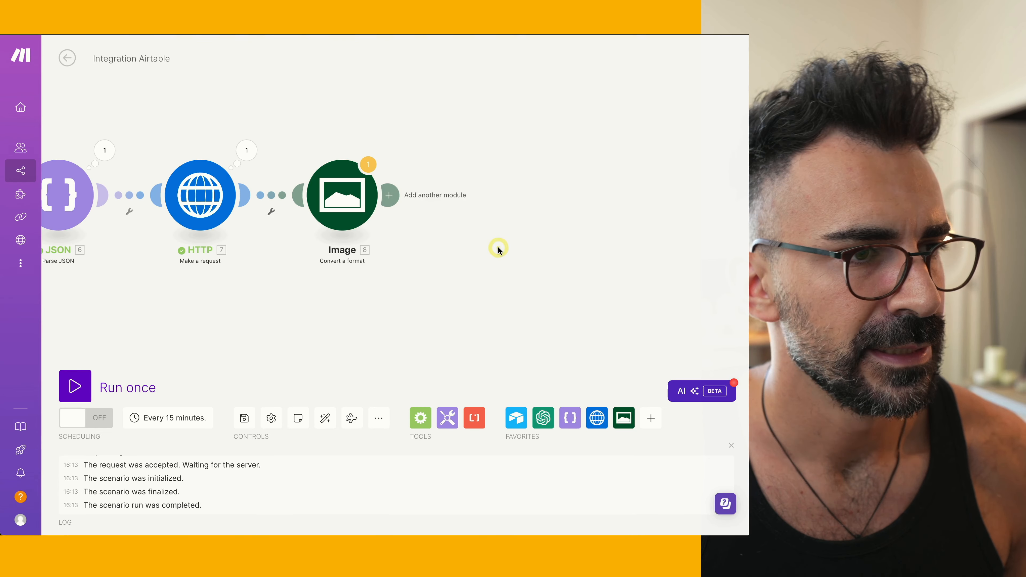
Step: Find Google Drive and add its Upload a File module after the Image module
left_click(394, 197)
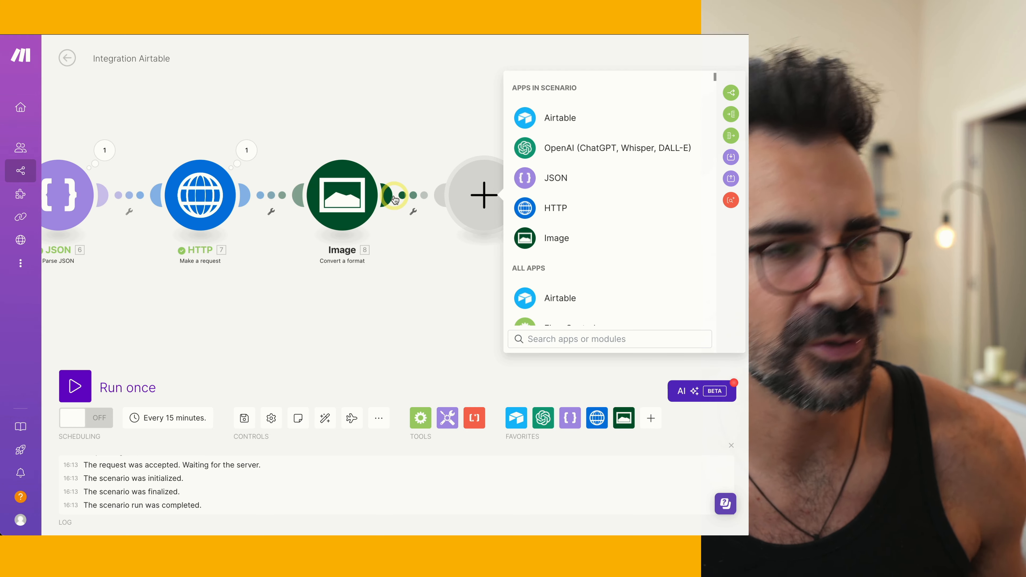
type("gd")
key("BackSpace")
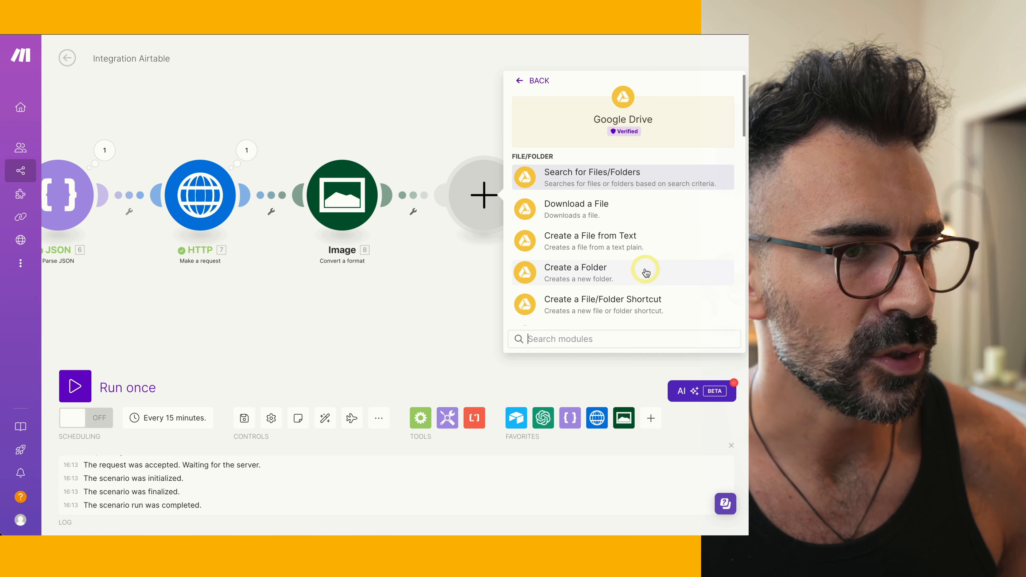
scroll(646, 271, "down", 2)
left_click(646, 270)
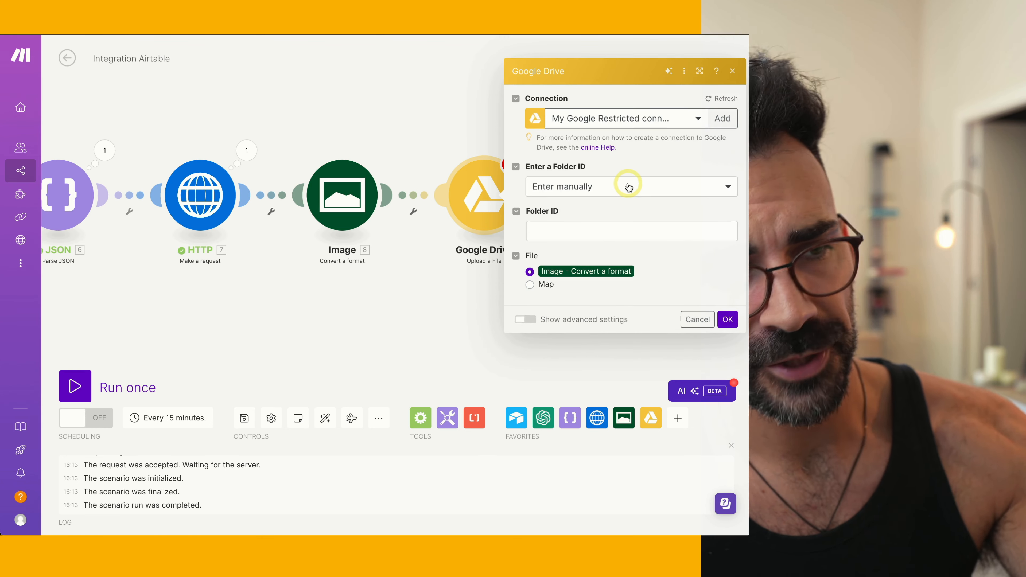
Step: Set the upload destination by list selection to My Drive's AI-TRACTION-DEMO/AMBIENT-IMAGES folder, keep the converted image as the file, and save the module
left_click(626, 188)
left_click(618, 224)
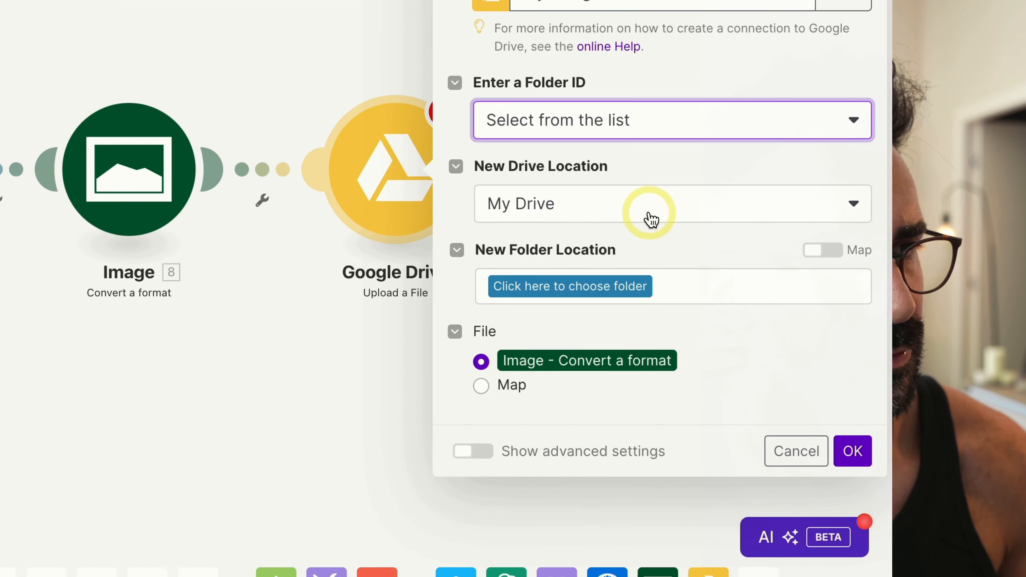
left_click(607, 255)
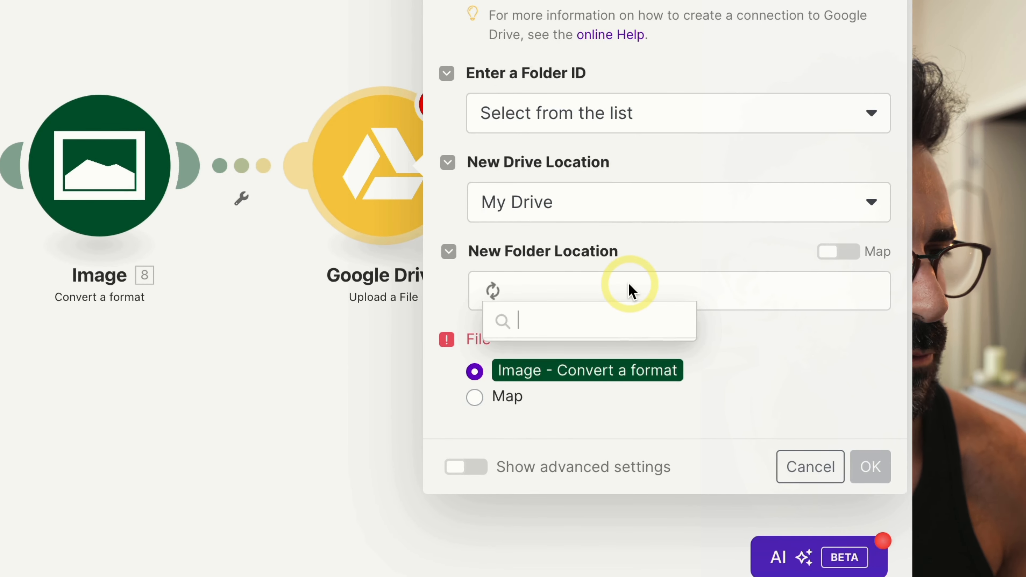
left_click(598, 357)
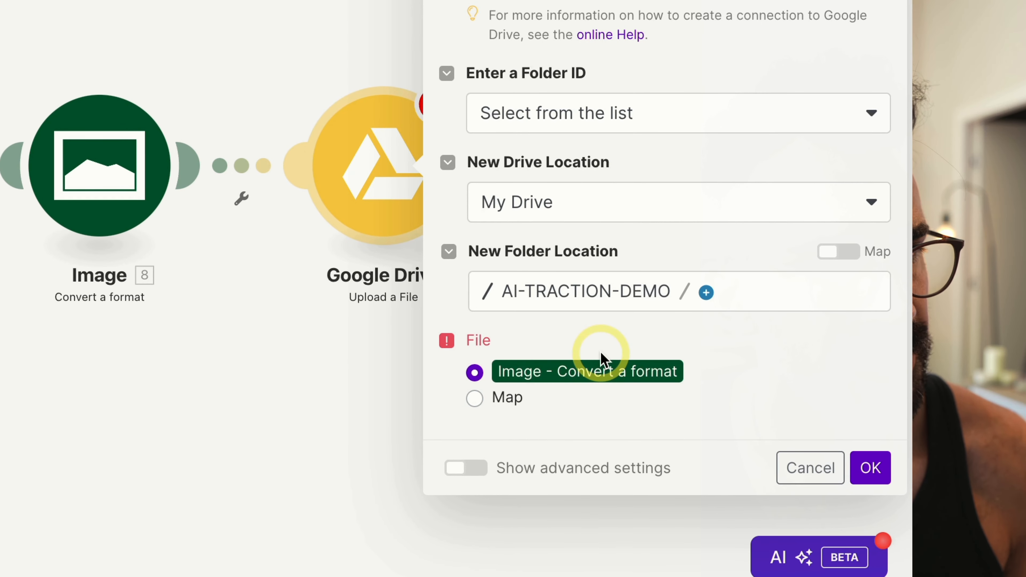
left_click(766, 301)
left_click(761, 357)
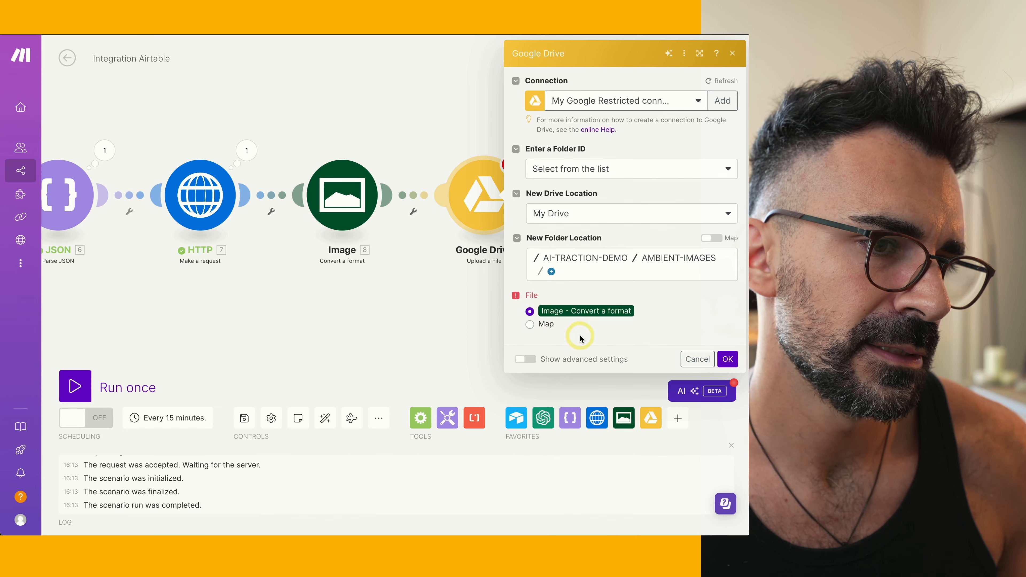
left_click(727, 359)
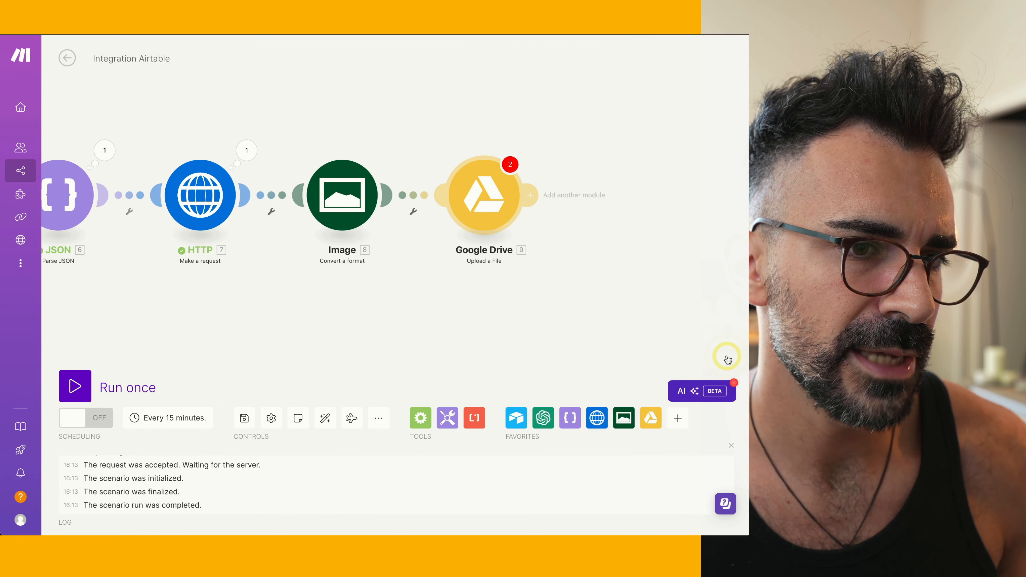
left_click(488, 202)
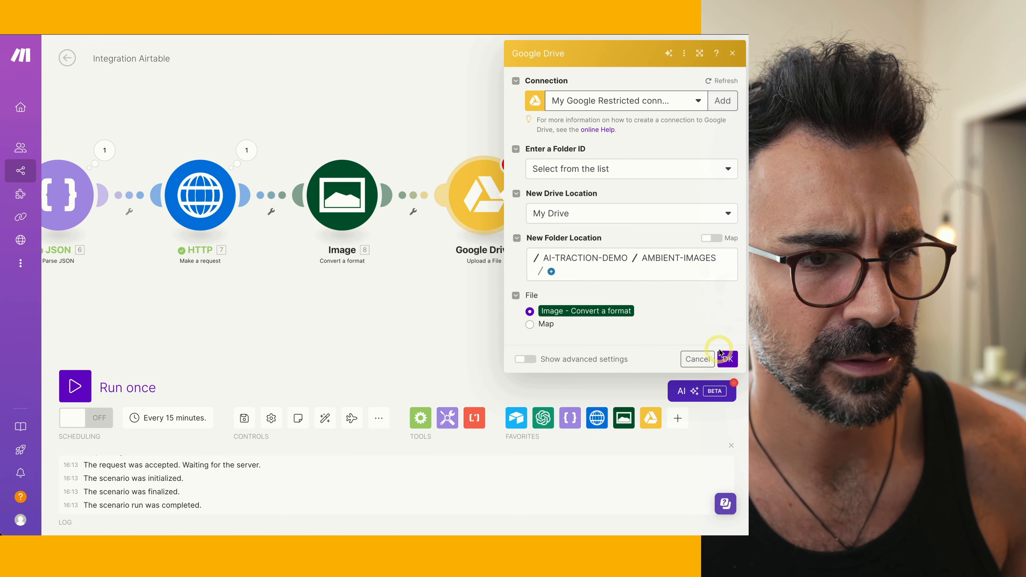
left_click(723, 358)
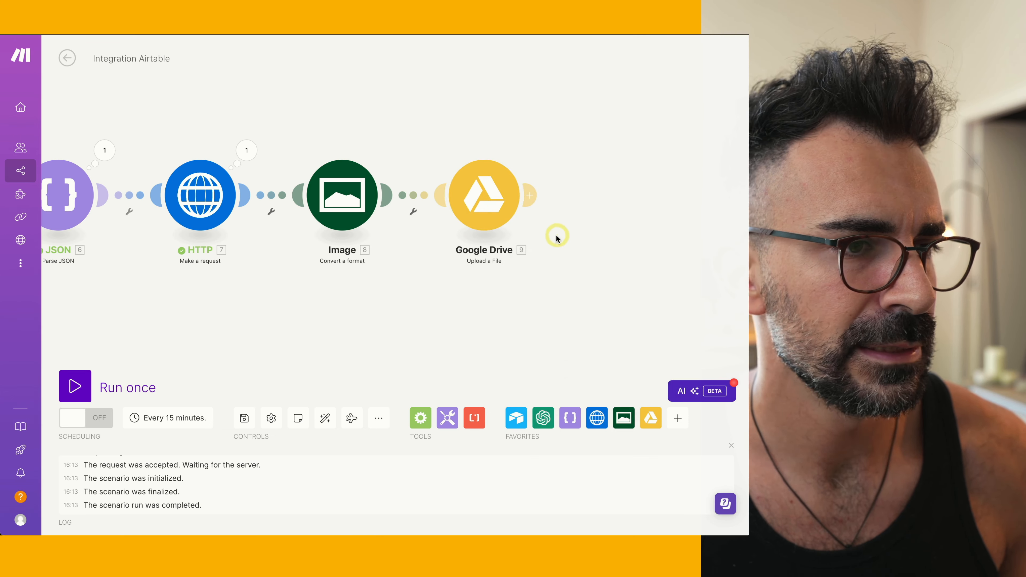
Step: Add Google Drive's Get a Share Link module after the Upload a File module
left_click_drag(557, 236, 438, 219)
left_click(413, 178)
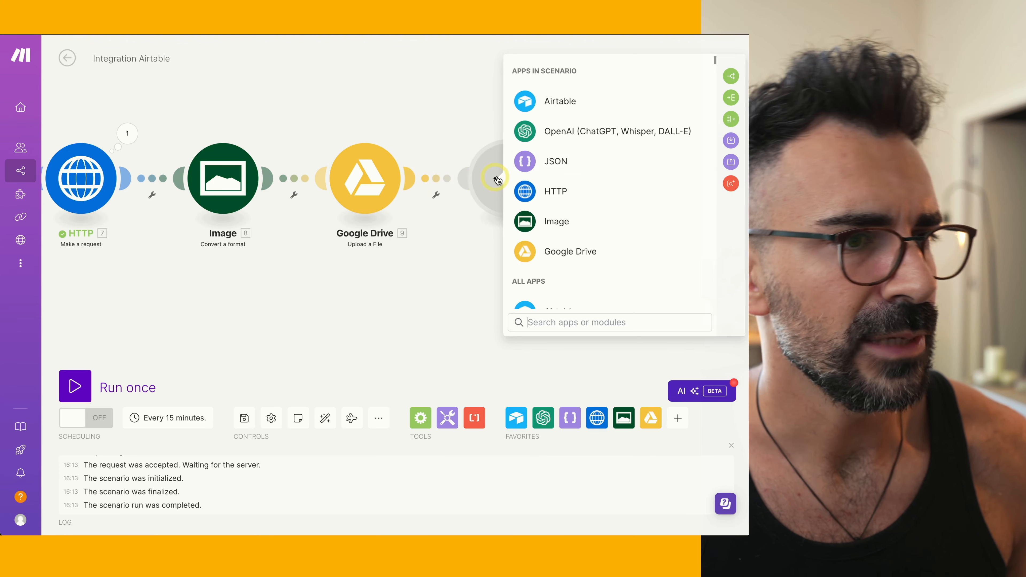
left_click(569, 252)
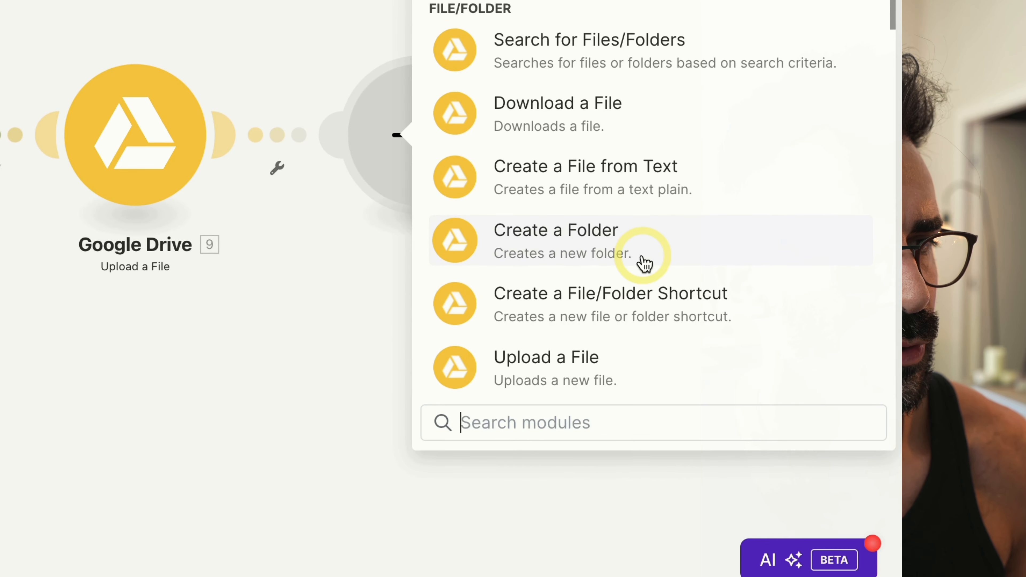
scroll(645, 261, "down", 10)
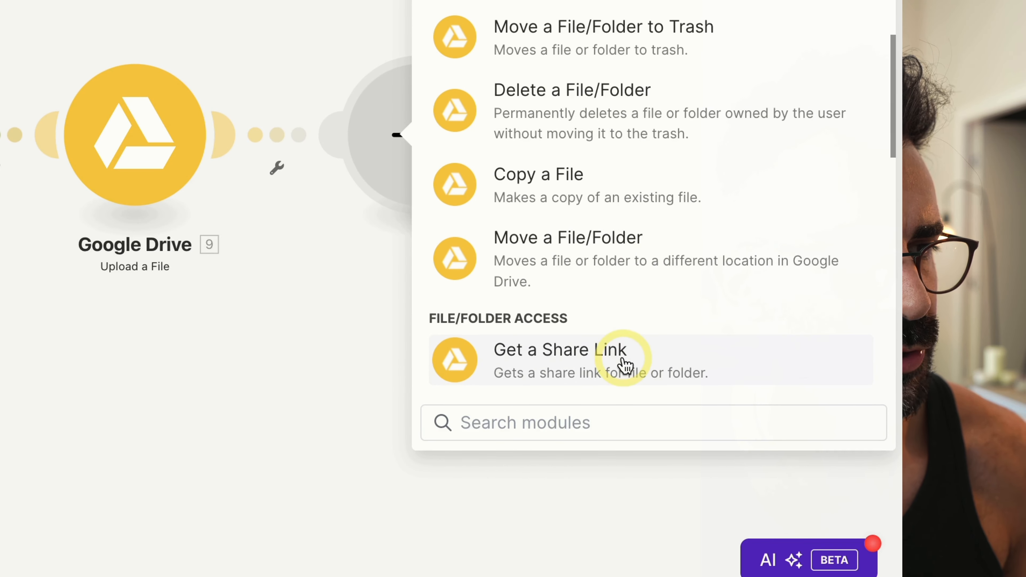
left_click(625, 366)
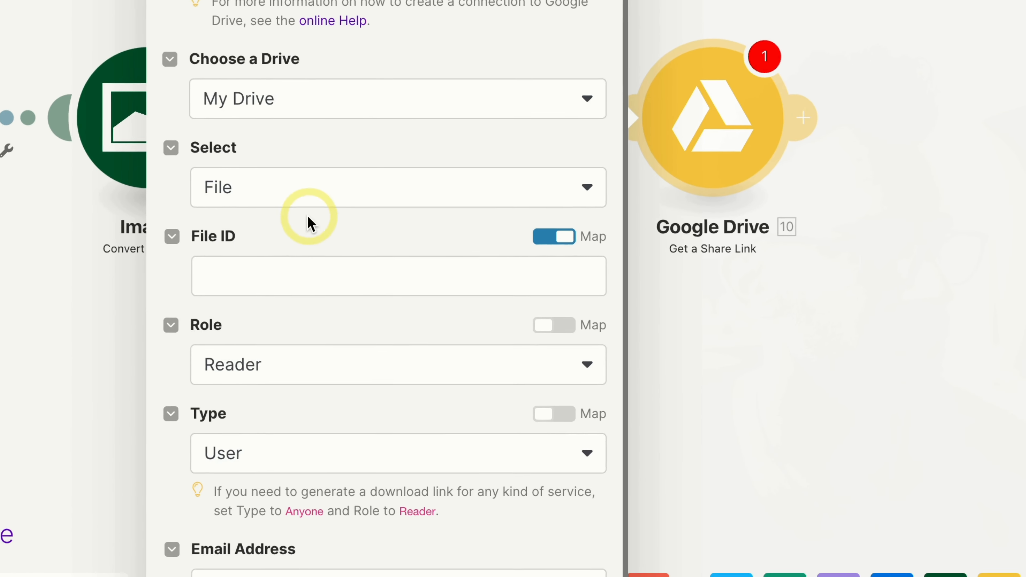
Step: Map the share link module's File ID to the File ID from Upload a File and review its remaining sharing fields
left_click(295, 275)
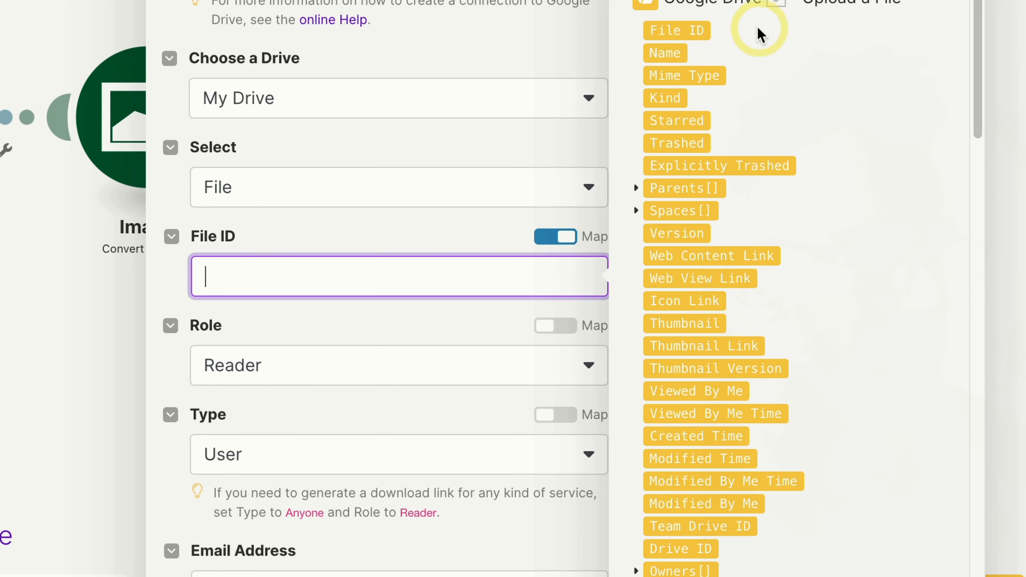
left_click(686, 27)
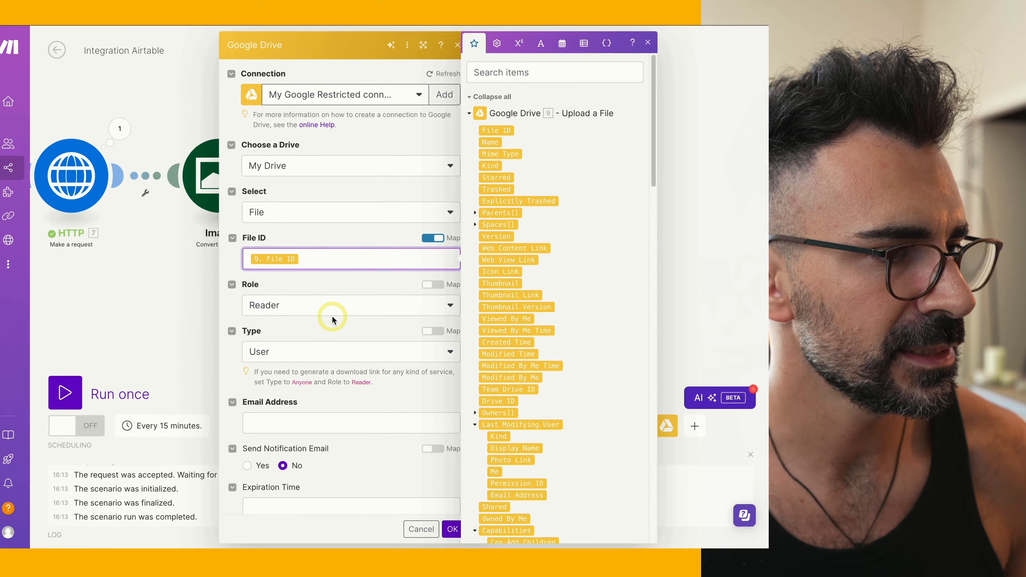
left_click(335, 292)
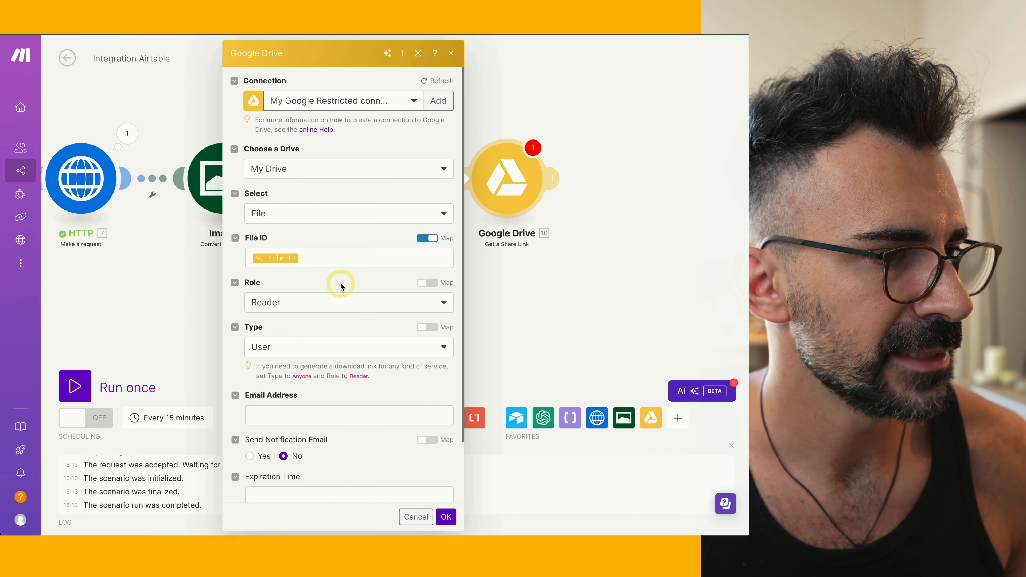
scroll(366, 389, "down", 2)
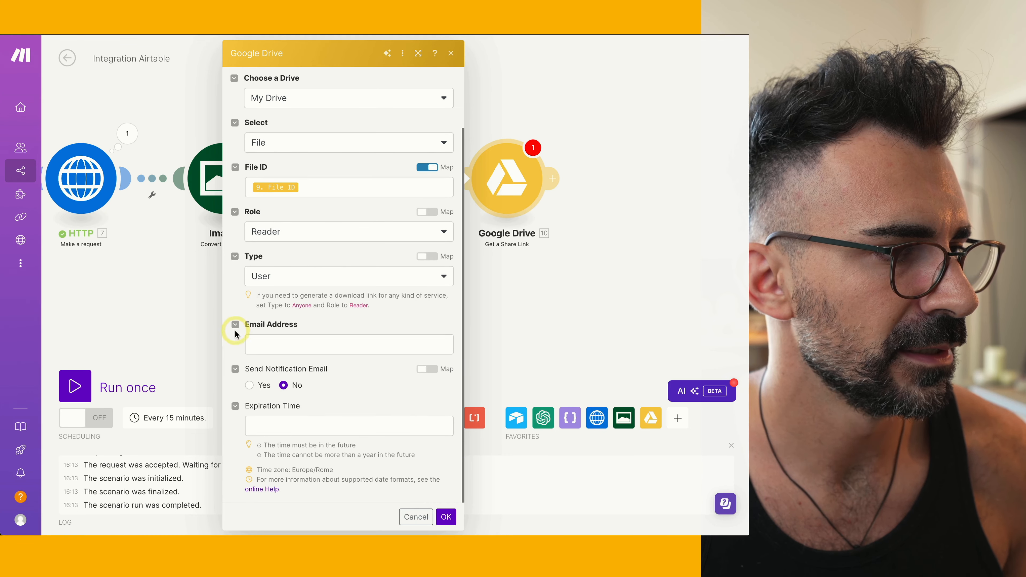
scroll(343, 145, "up", 2)
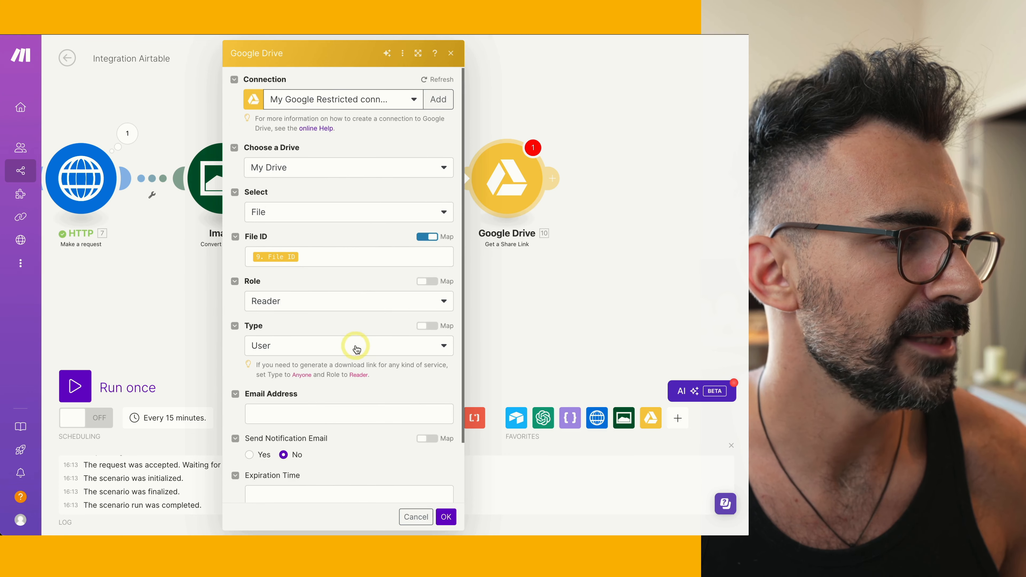
Step: Set the share link's access type to Anyone, keeping the Reader role, and save the Get a Share Link module
scroll(387, 395, "down", 2)
left_click(446, 517)
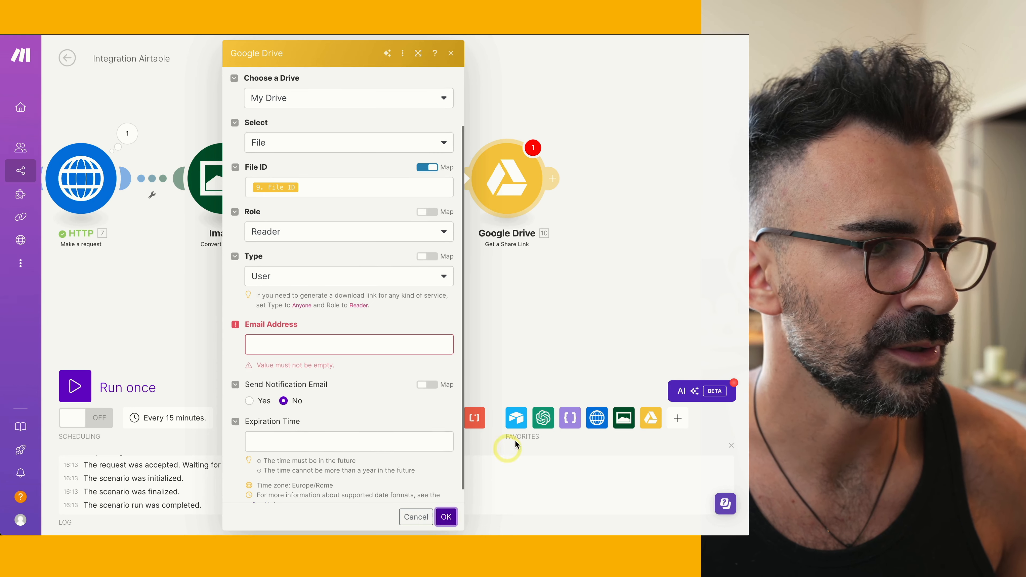
left_click(332, 279)
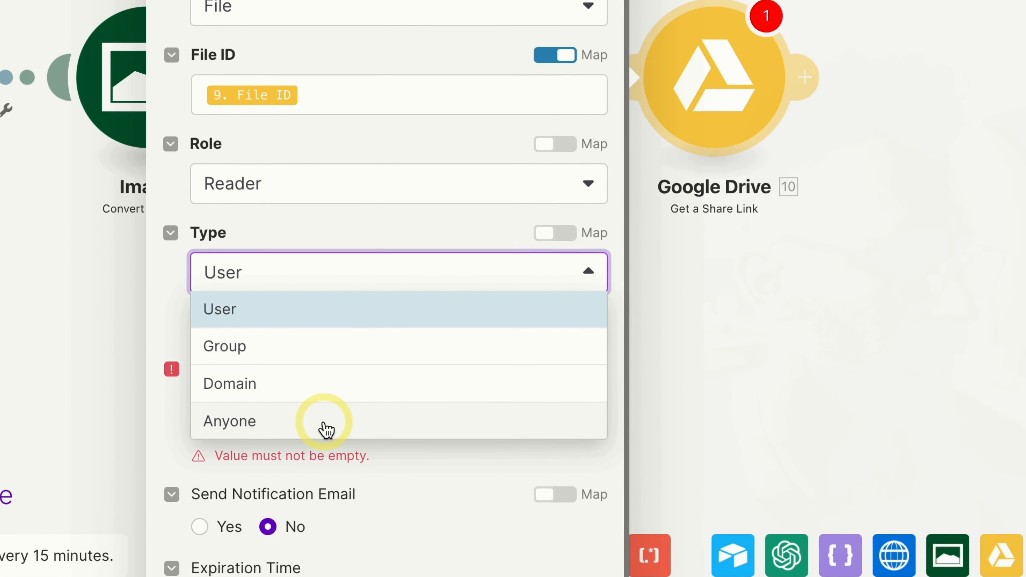
left_click(310, 349)
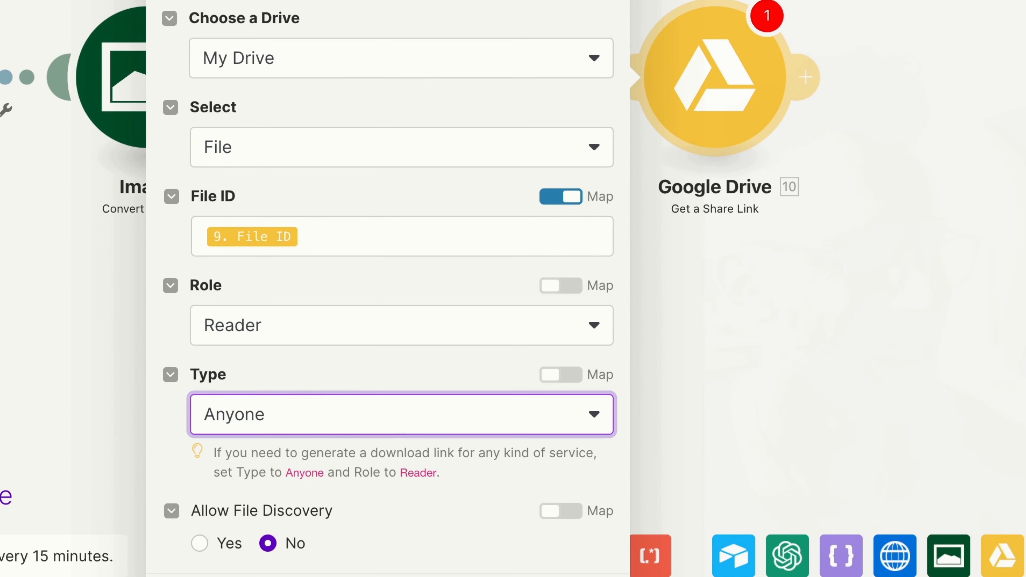
left_click(586, 576)
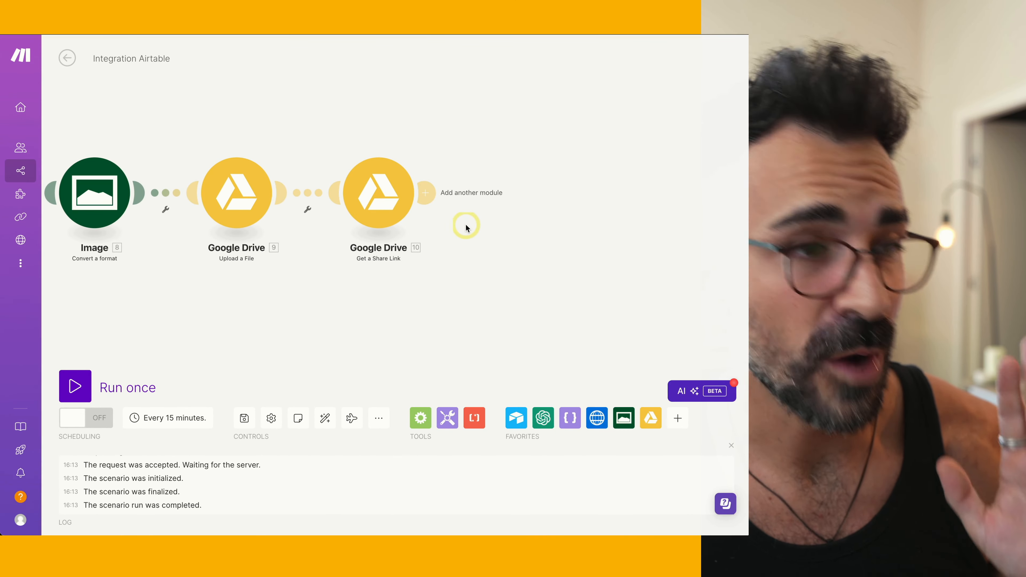
Step: Add Airtable's Update a Record module after the Get a Share Link module
left_click(423, 191)
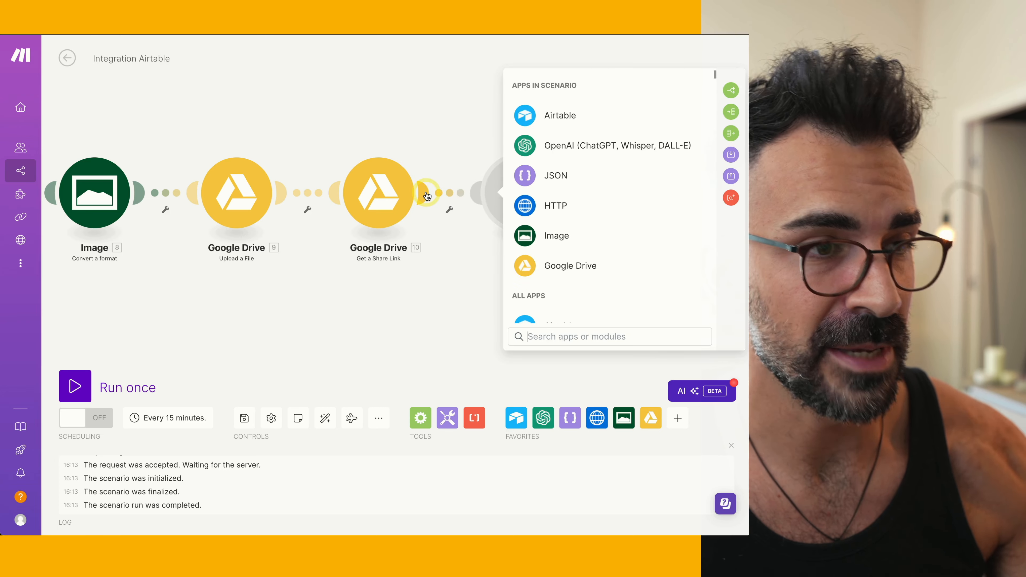
left_click(647, 106)
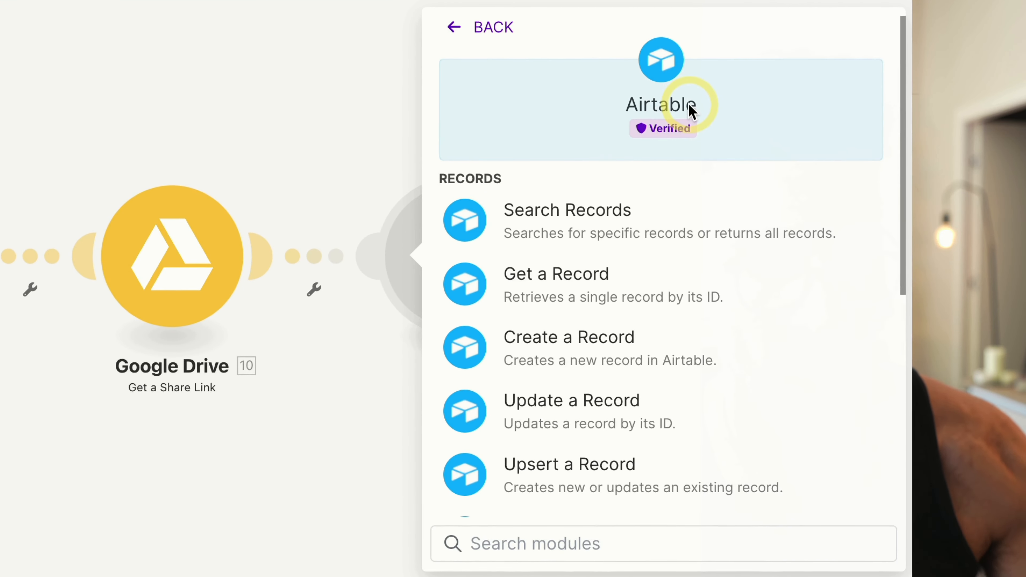
left_click(612, 422)
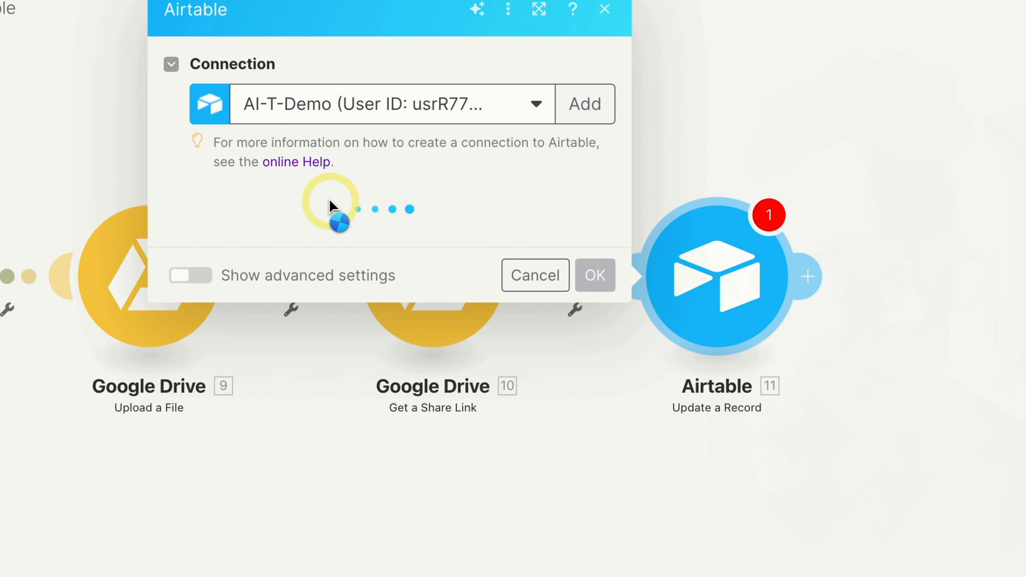
left_click(302, 245)
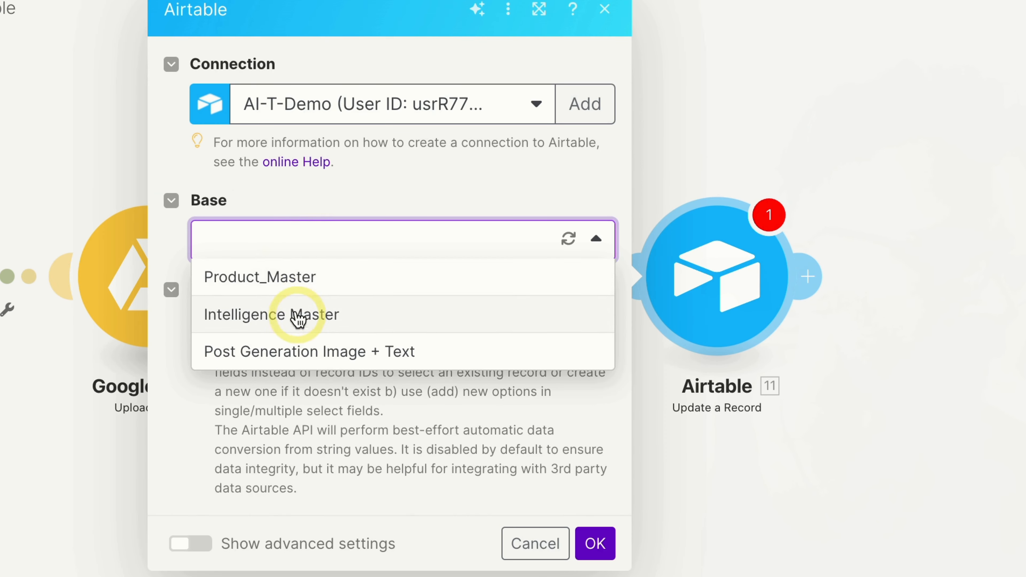
left_click(293, 278)
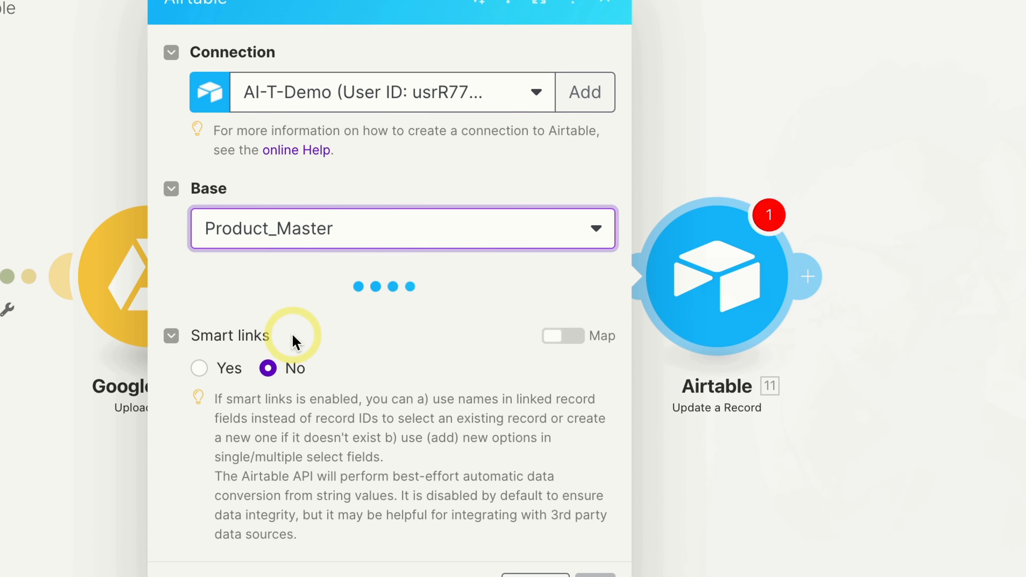
left_click(285, 323)
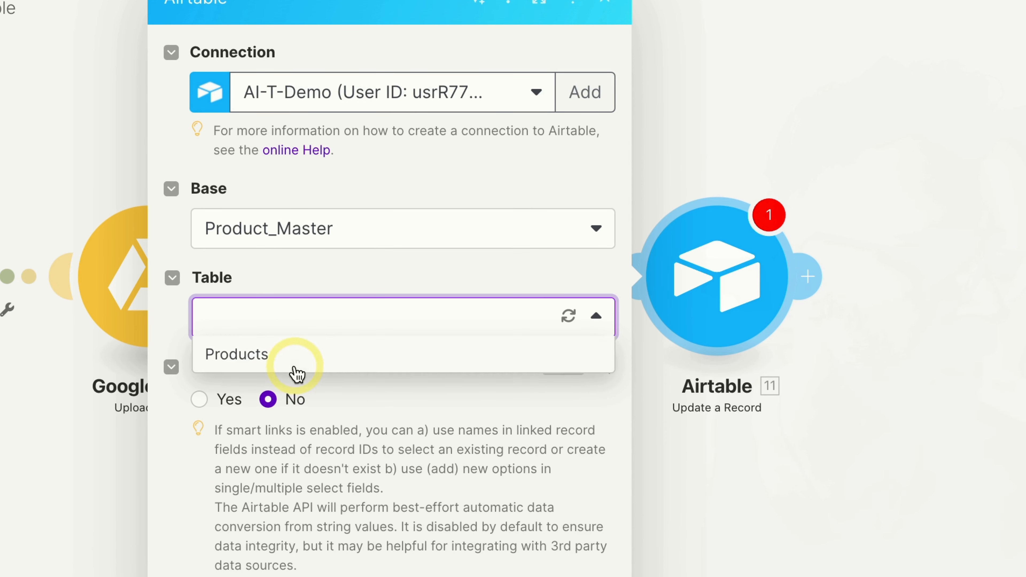
left_click(293, 362)
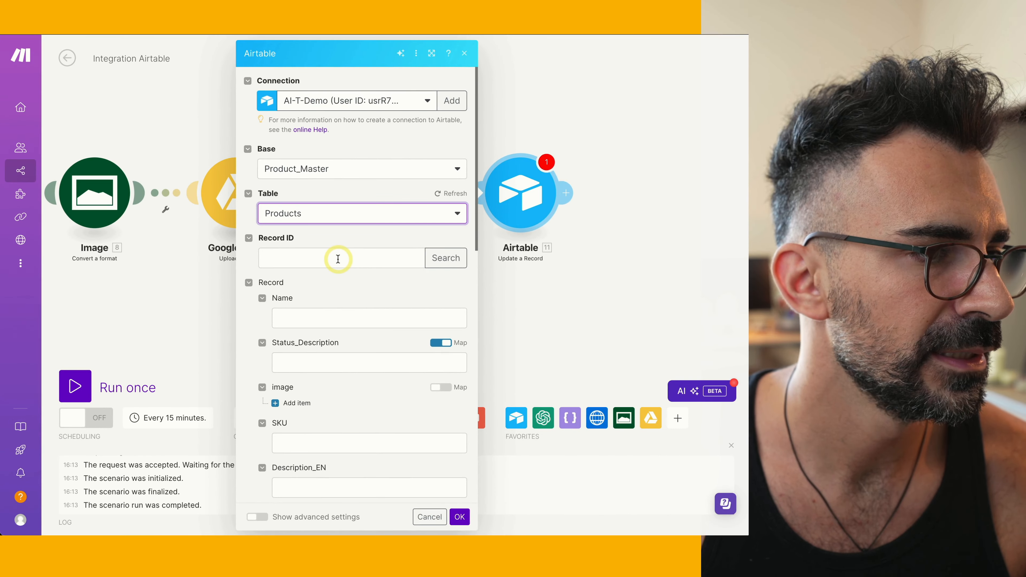
left_click(338, 259)
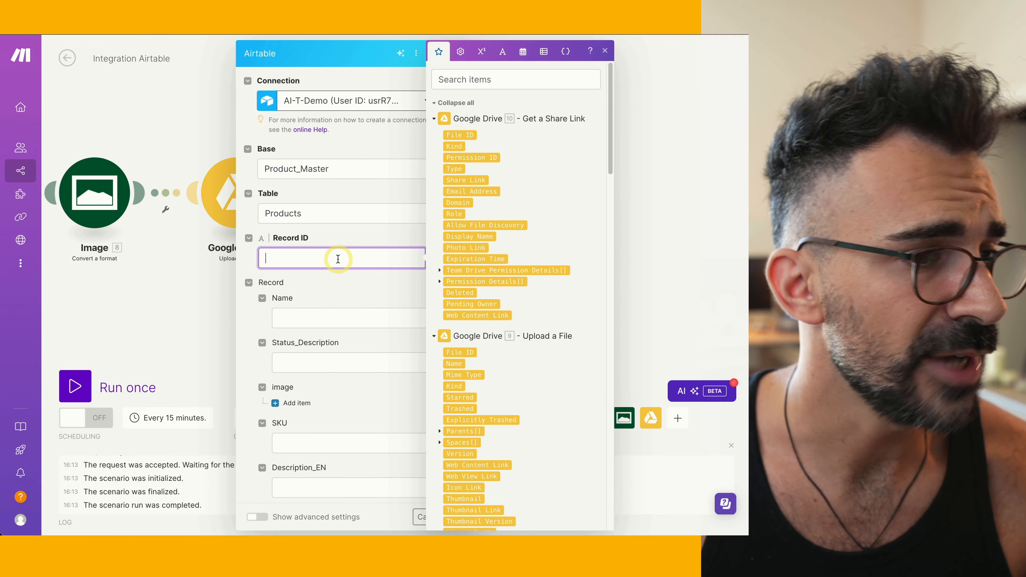
scroll(505, 307, "down", 15)
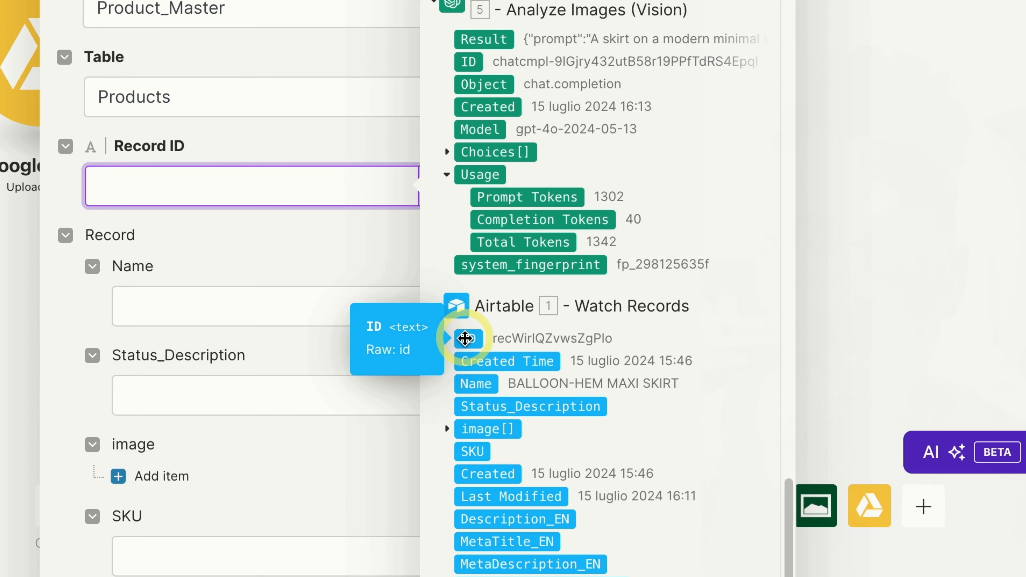
left_click(465, 338)
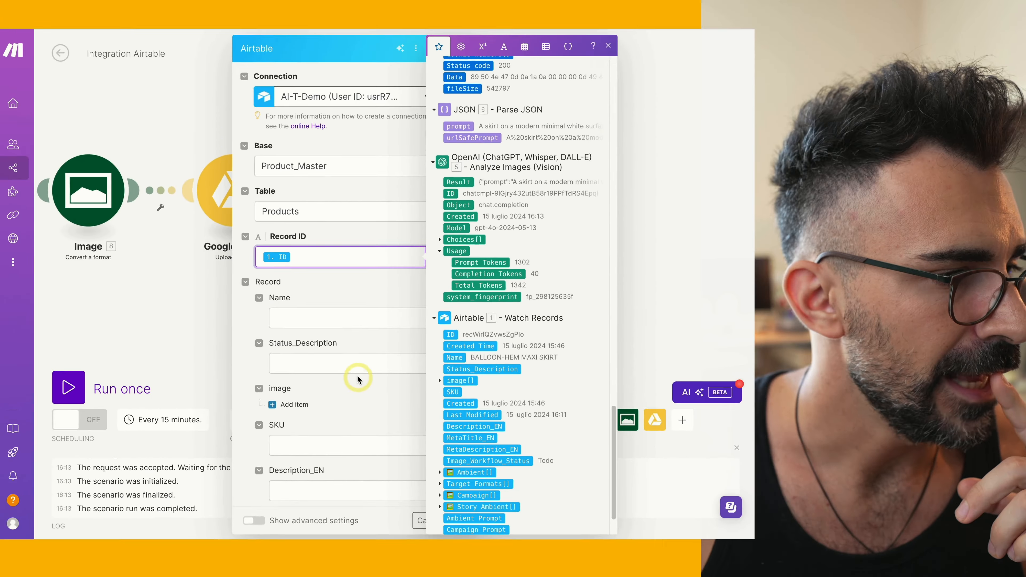
Step: Set Image_Workflow_Status to In progress and add an Ambient item with Get a Share Link's Web Content Link as its File URL
scroll(357, 378, "down", 5)
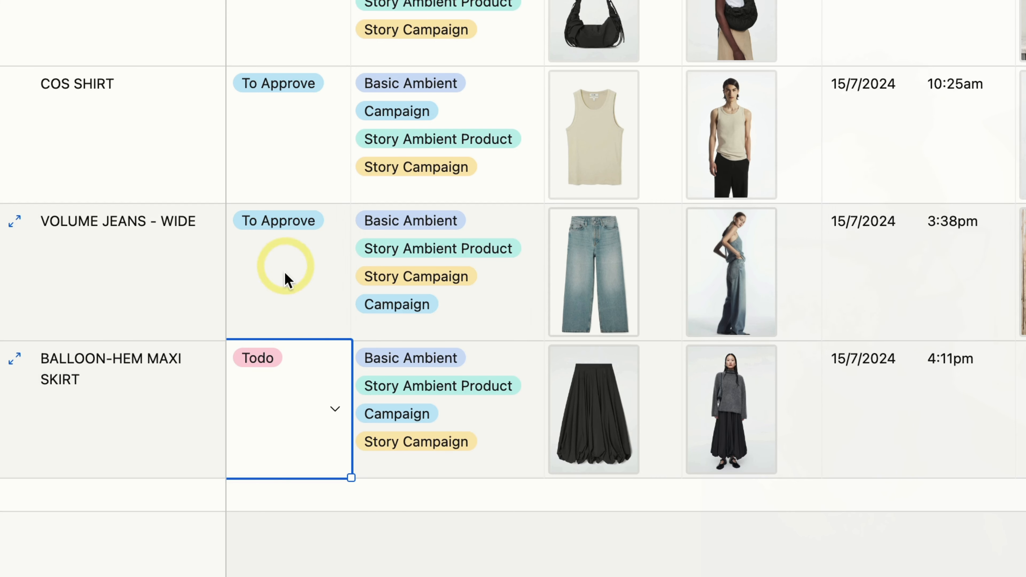
left_click(309, 398)
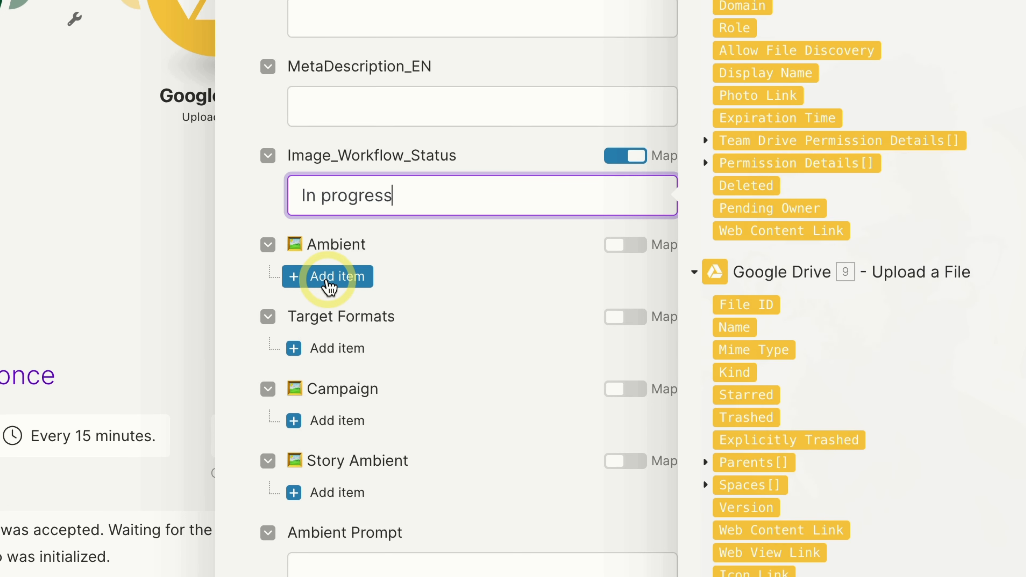
left_click(328, 274)
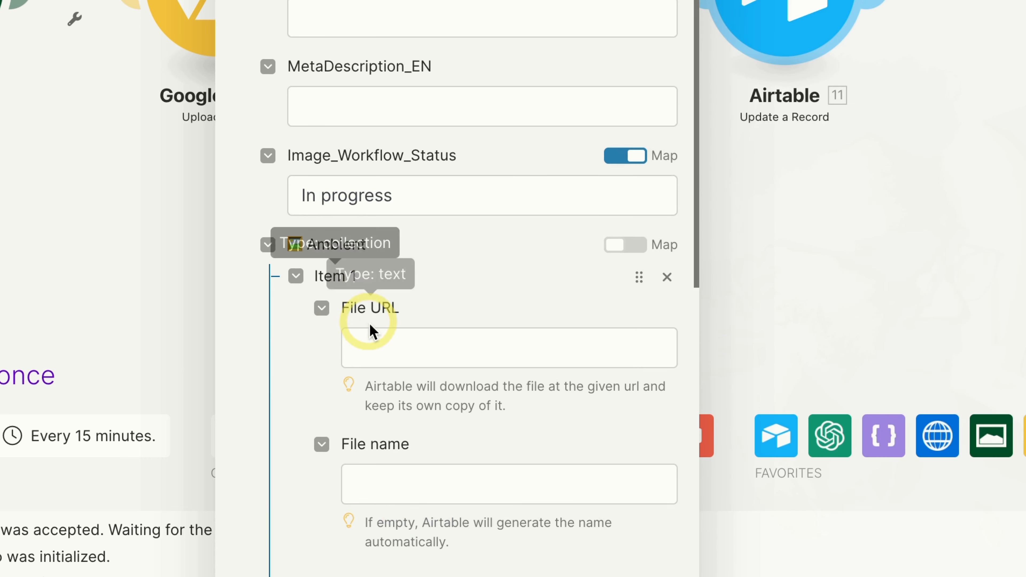
left_click(394, 338)
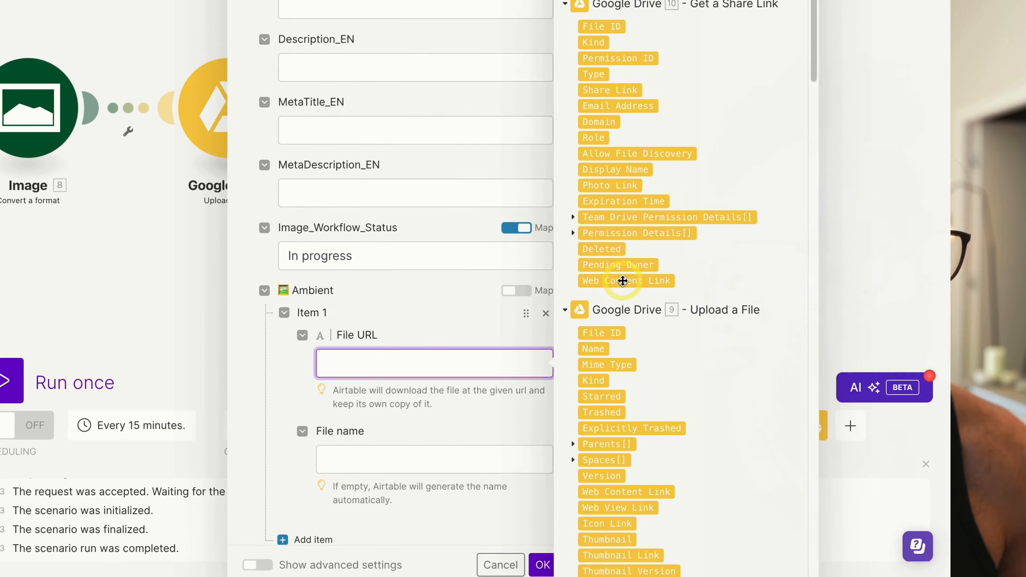
left_click(776, 230)
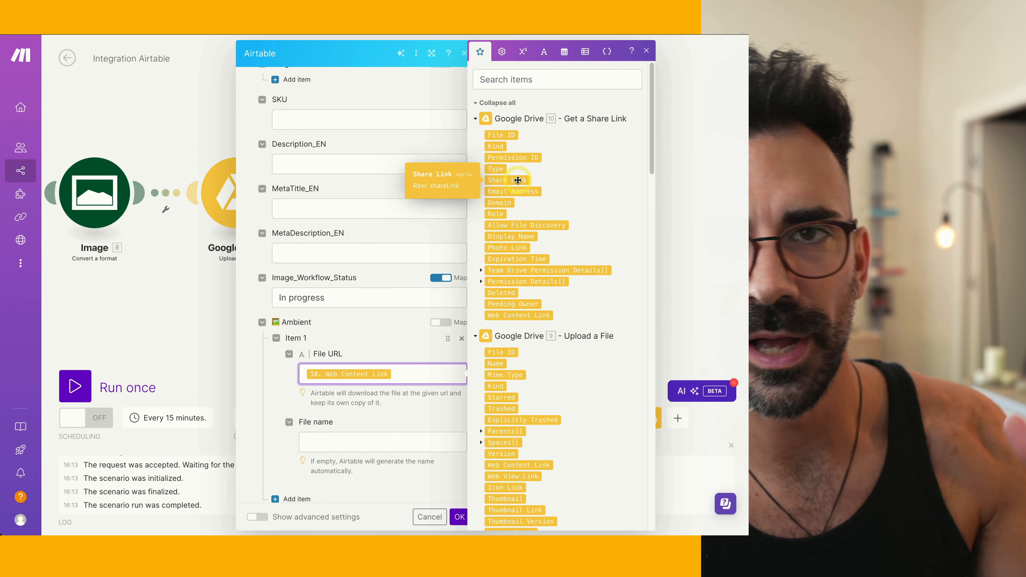
Step: Review the remaining record fields, leaving them empty, and save the Update a Record module
scroll(560, 322, "down", 10)
scroll(397, 455, "down", 8)
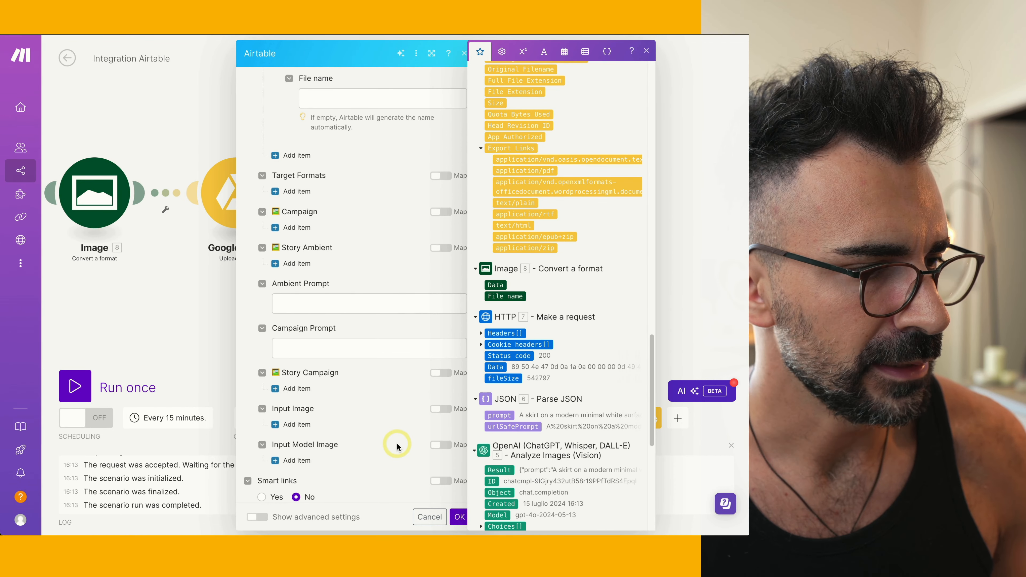
scroll(404, 435, "down", 3)
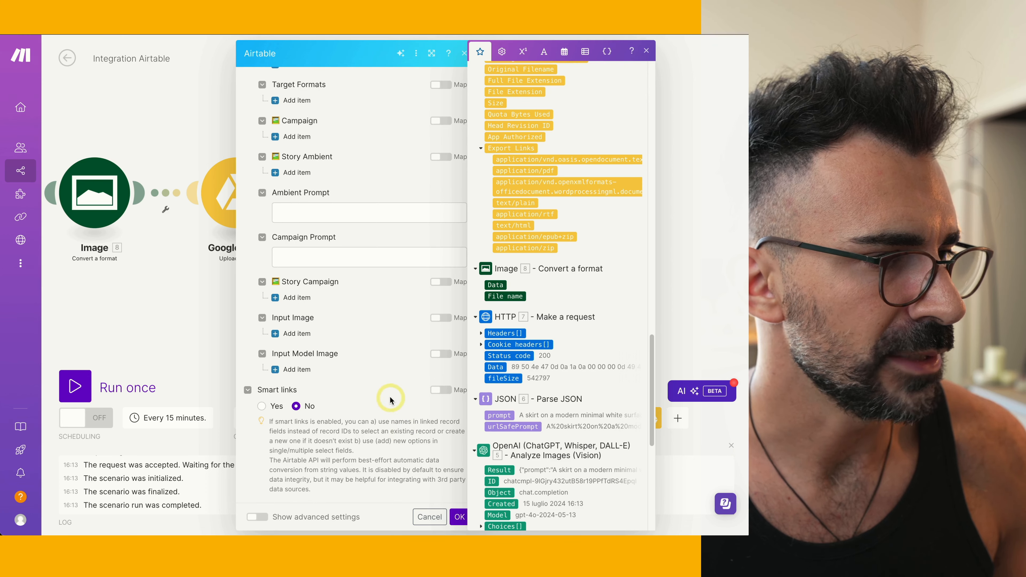
left_click(459, 518)
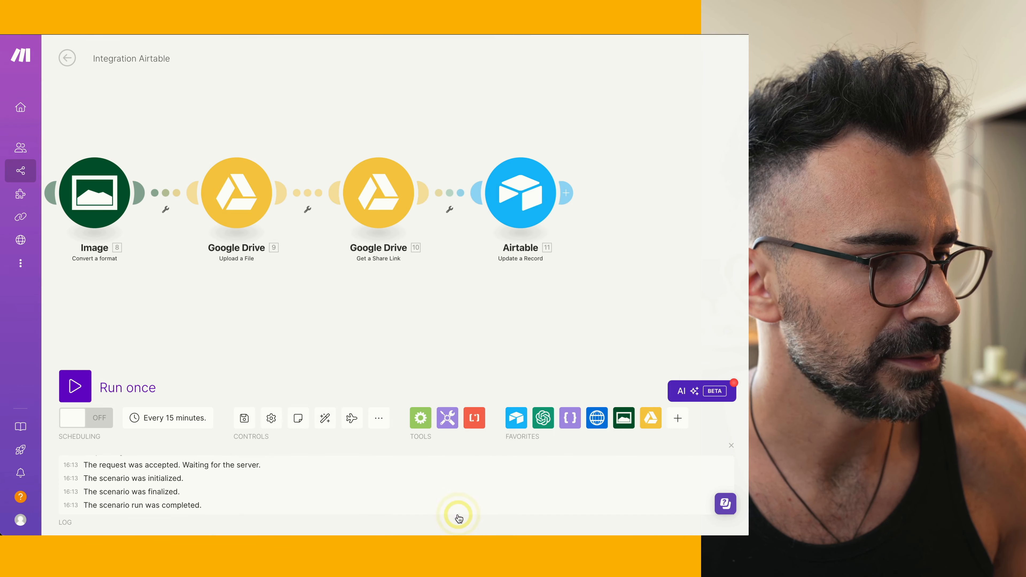
Step: In Airtable, retrigger the BALLOON-HEM MAXI SKIRT record by switching its Image_Workflow_Status to In progress and back to Todo
scroll(427, 314, "down", 3)
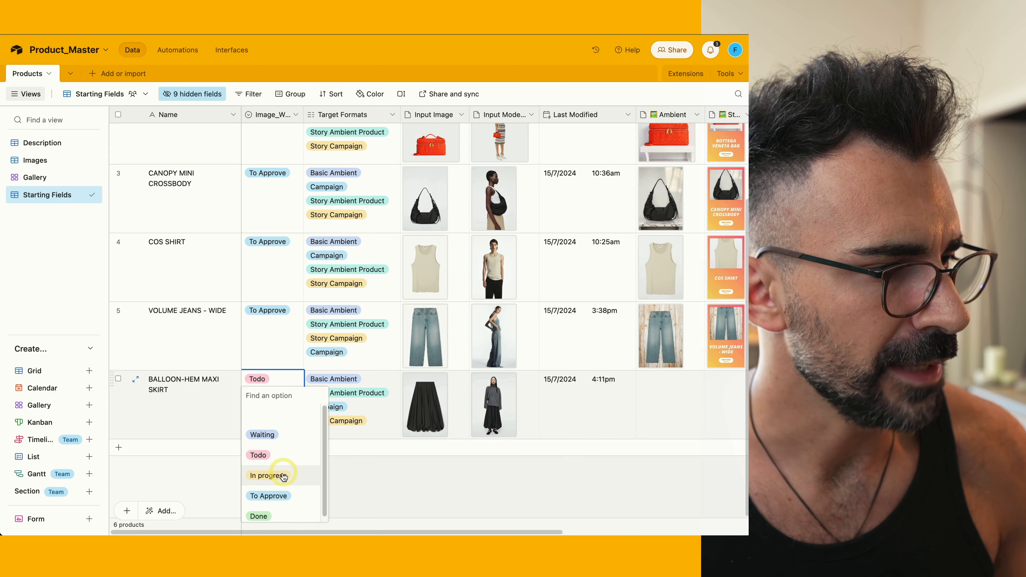
left_click(277, 472)
left_click(268, 403)
left_click(257, 454)
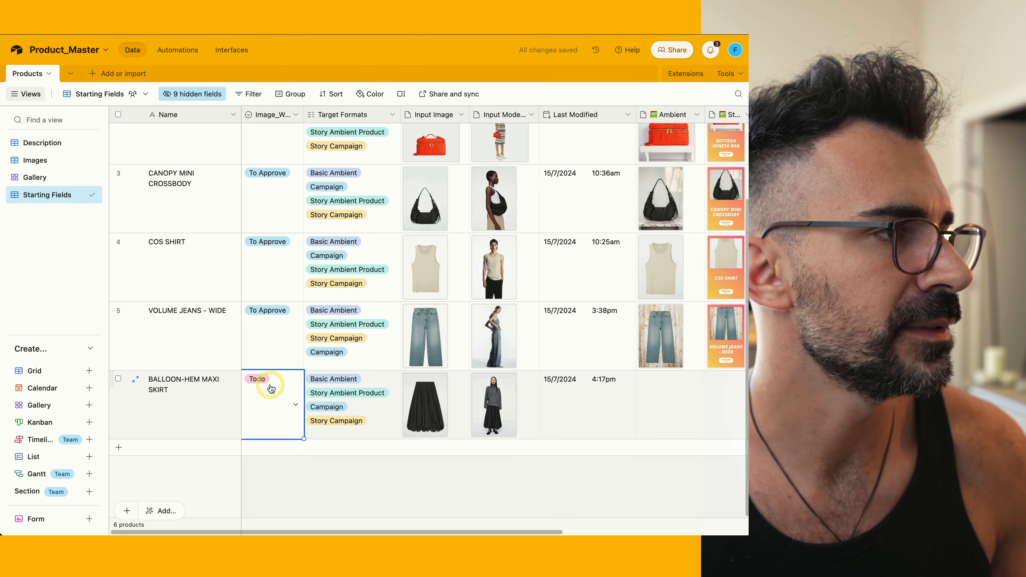
Step: Switch to Make, run the scenario once and inspect the JSON module's input and output
left_click(85, 378)
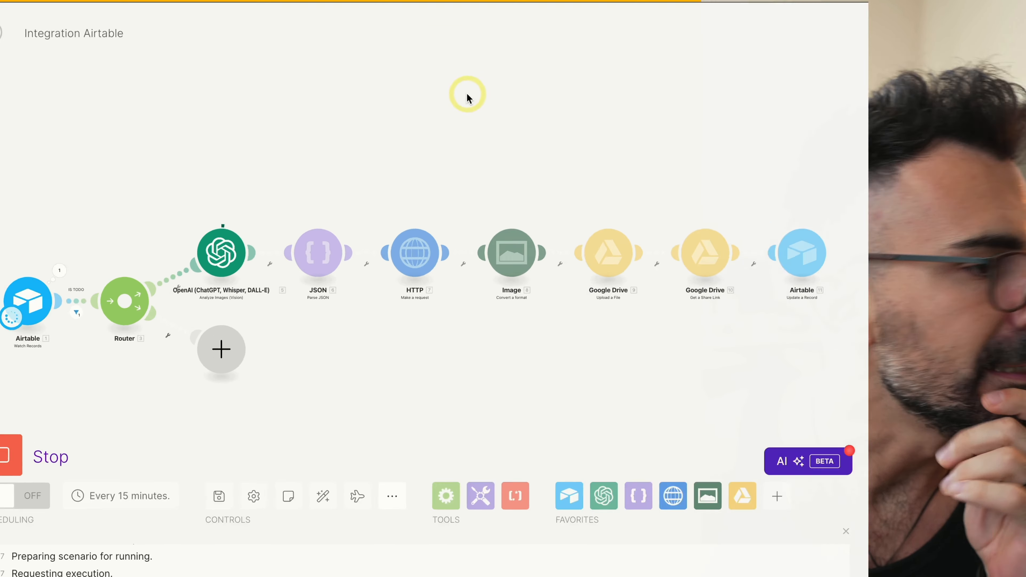
left_click(360, 265)
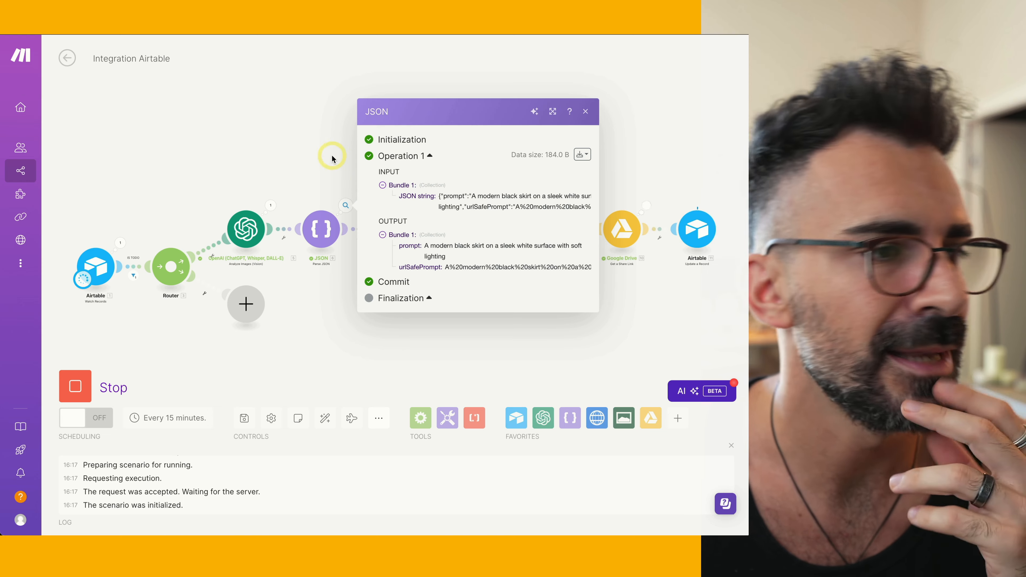
left_click(659, 155)
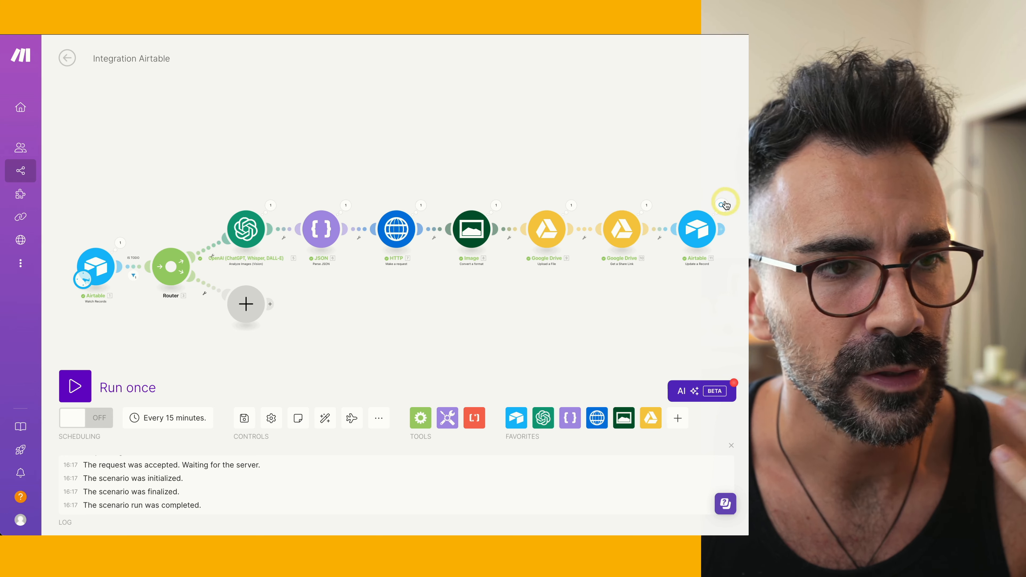
Step: In Airtable, examine the BALLOON-HEM MAXI SKIRT record's Ambient image at full size and close the preview
key("ctrl+Tab")
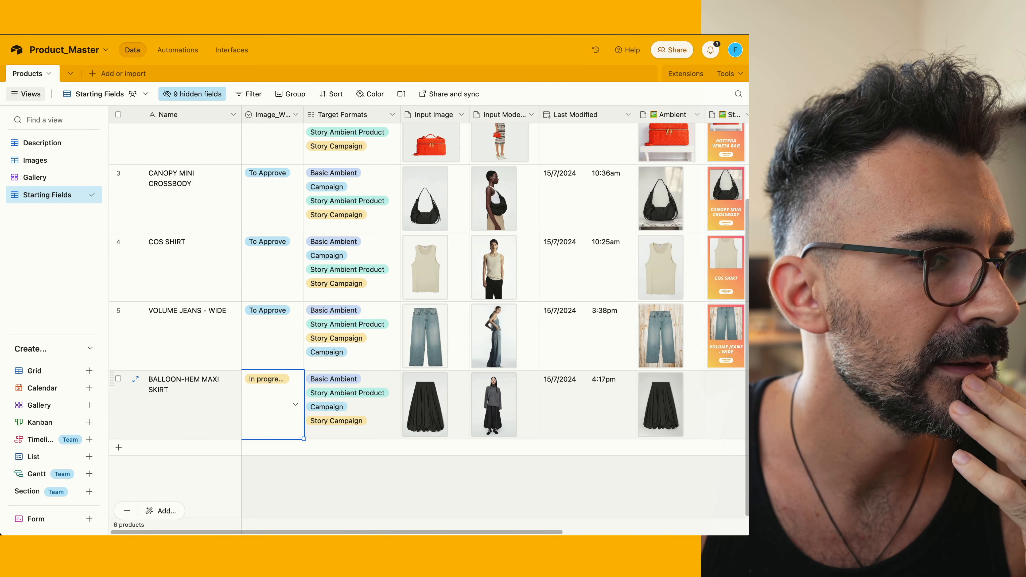
left_click(675, 396)
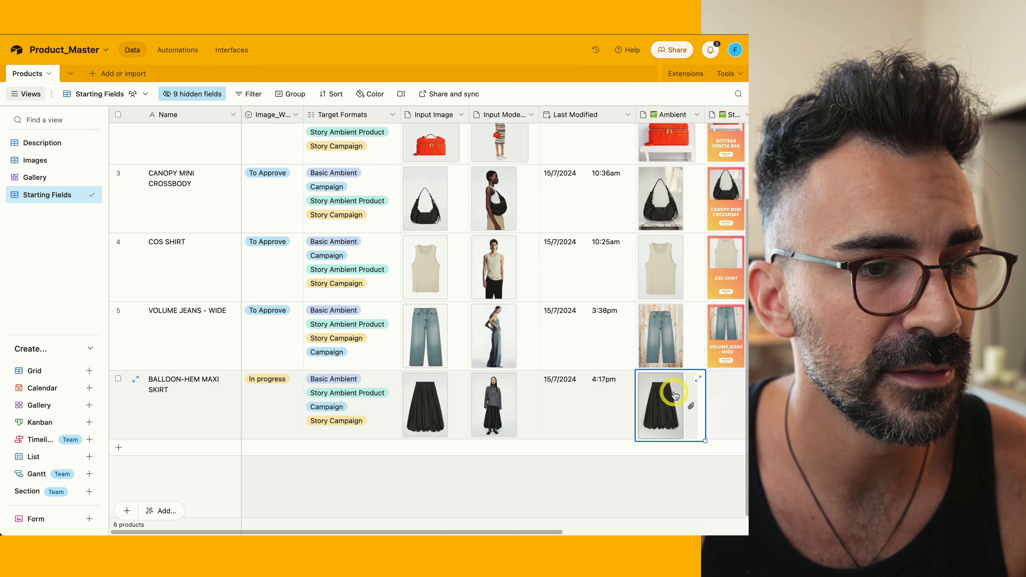
left_click(694, 380)
left_click(433, 306)
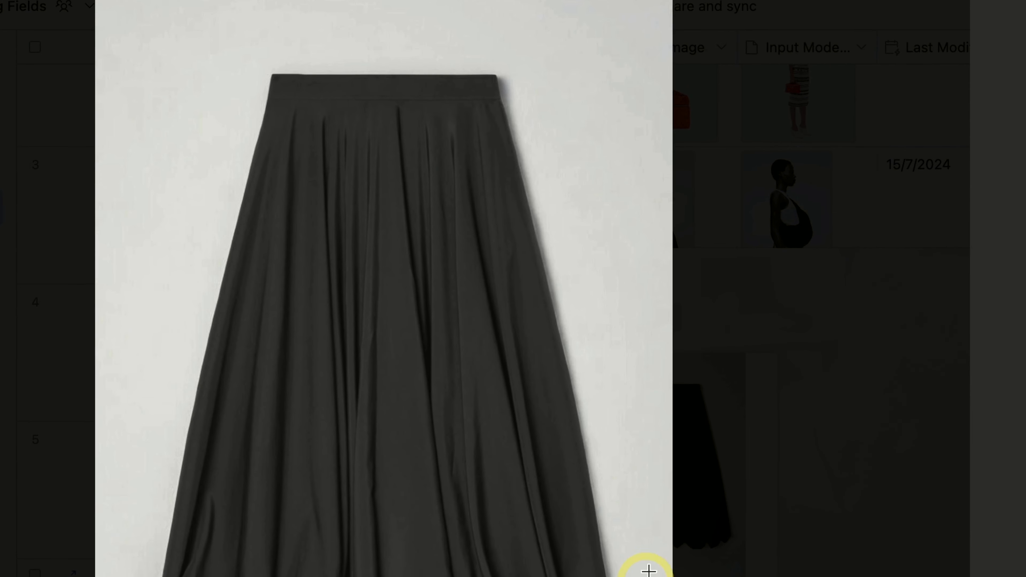
mouse_move(661, 545)
left_mouse_down()
mouse_move(451, 576)
mouse_move(324, 576)
left_mouse_up()
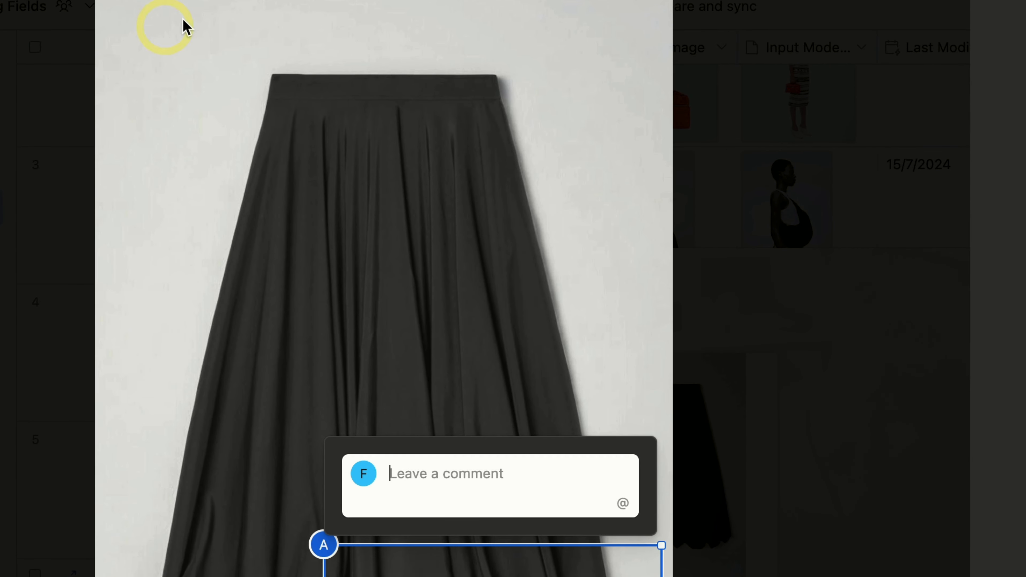
key("Escape")
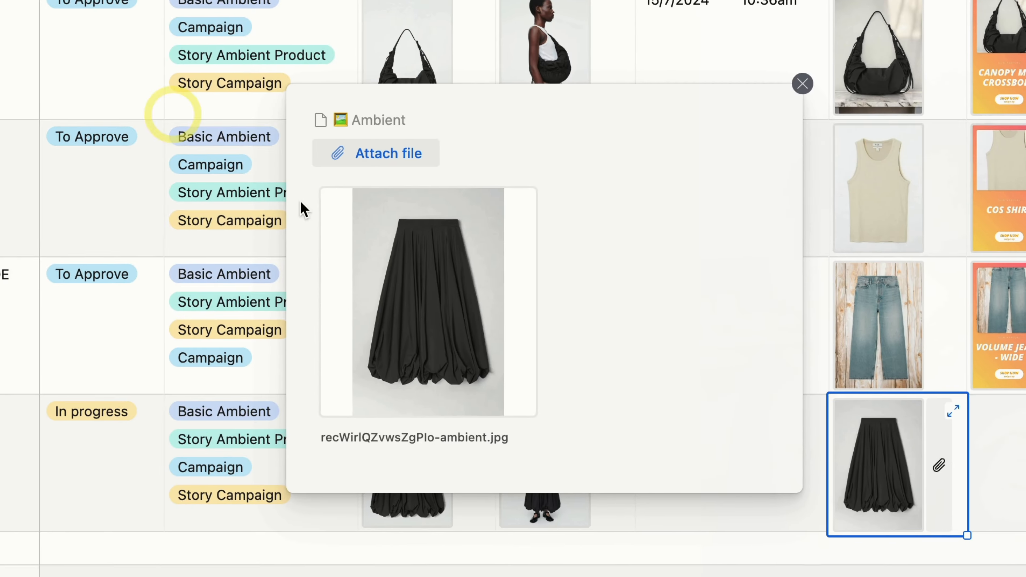
left_click(1011, 465)
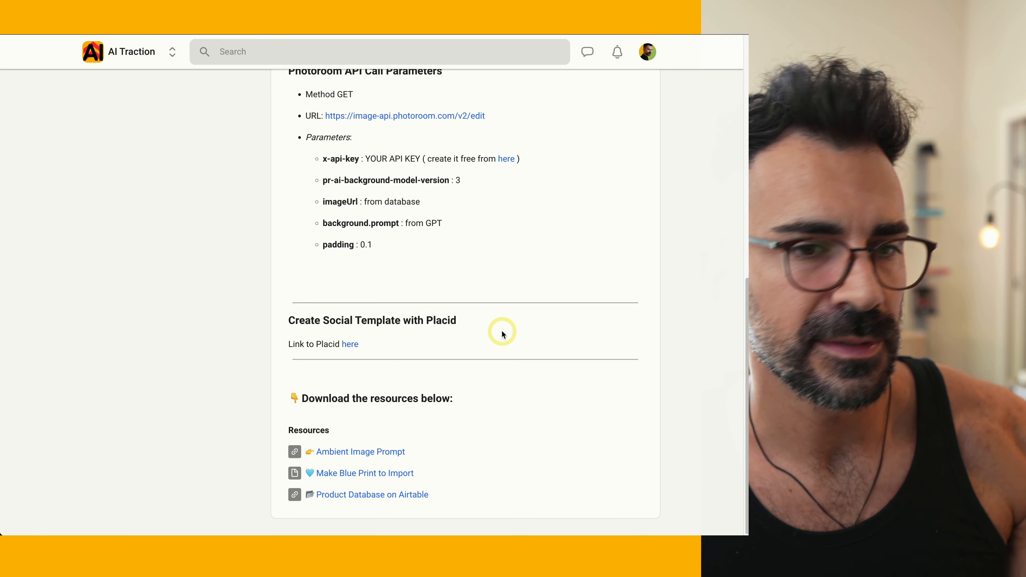
Step: Open Placid from the AI Traction resources page and open the LinkedIn project that holds five templates
left_click(352, 345)
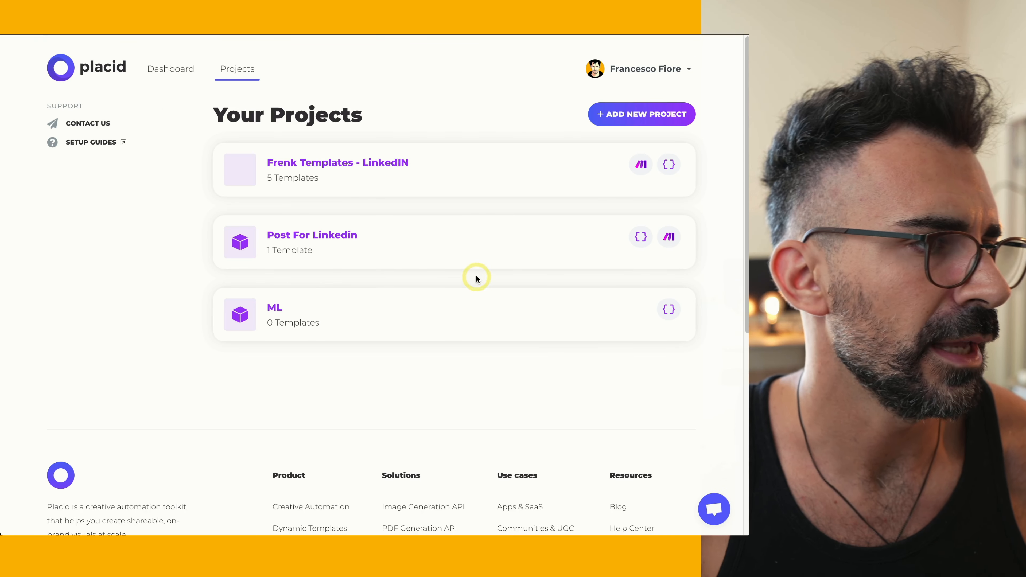
left_click(390, 173)
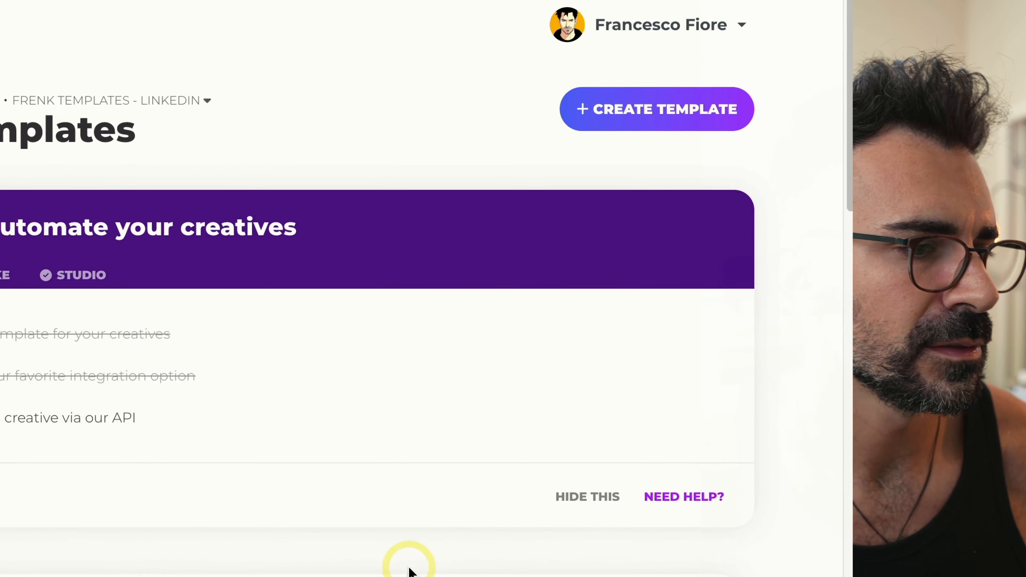
Step: Create a Placid template from the 1080x1920 Story presets, using the red Sneakers Air Run shop design
scroll(513, 364, "down", 5)
scroll(551, 331, "up", 5)
left_click(671, 101)
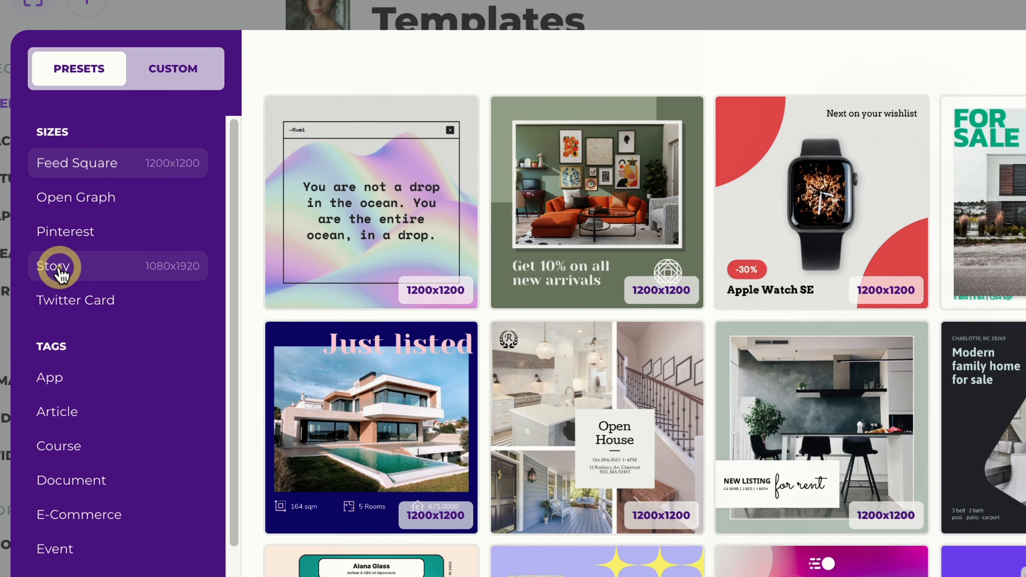
left_click(16, 286)
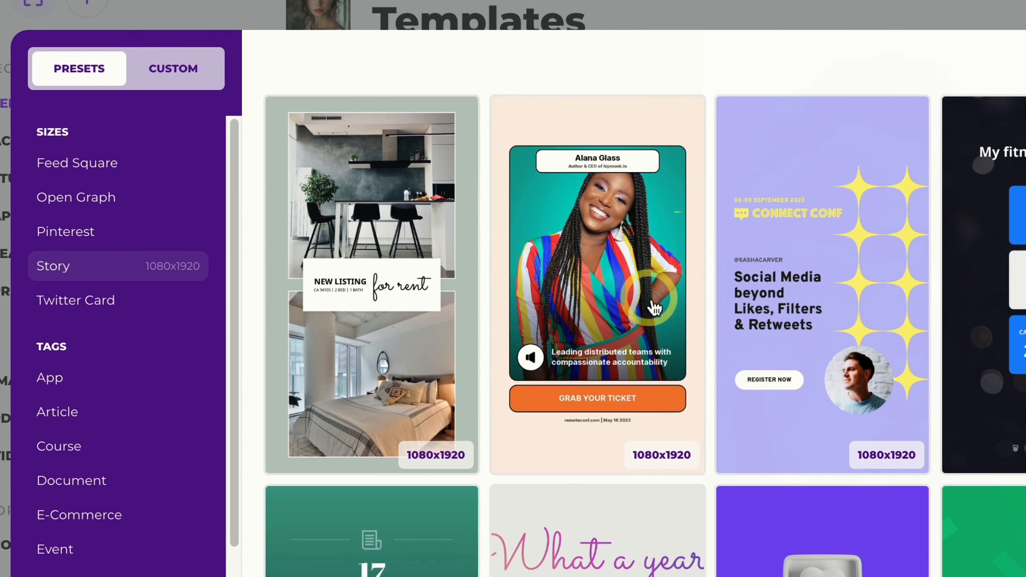
scroll(655, 308, "down", 10)
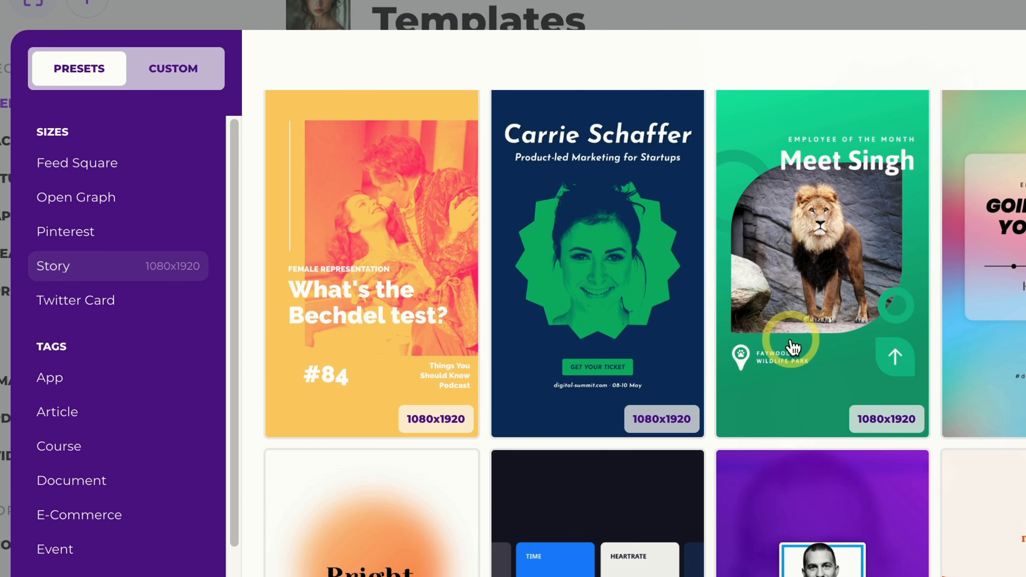
scroll(794, 347, "down", 10)
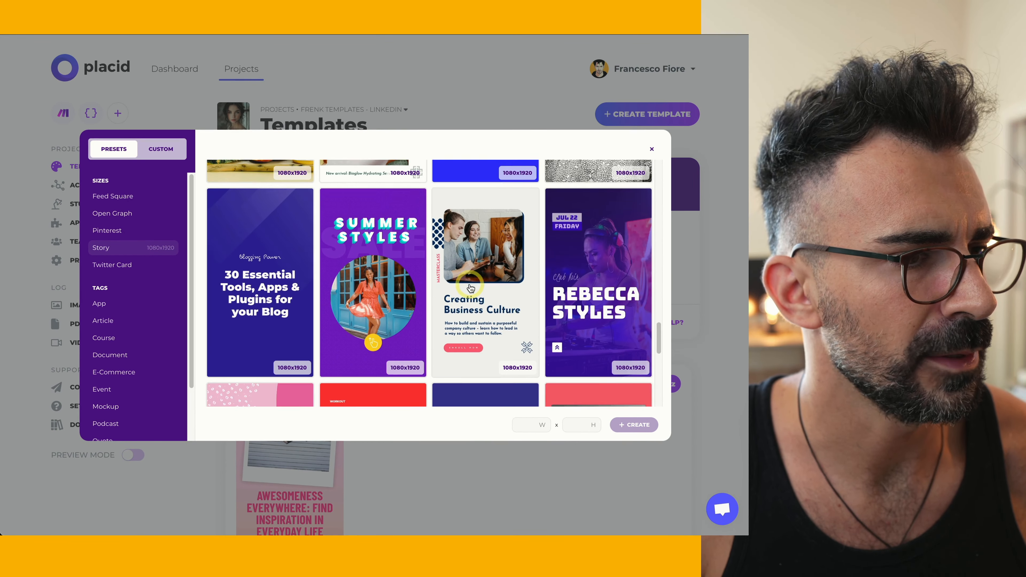
scroll(471, 288, "down", 5)
left_click(622, 267)
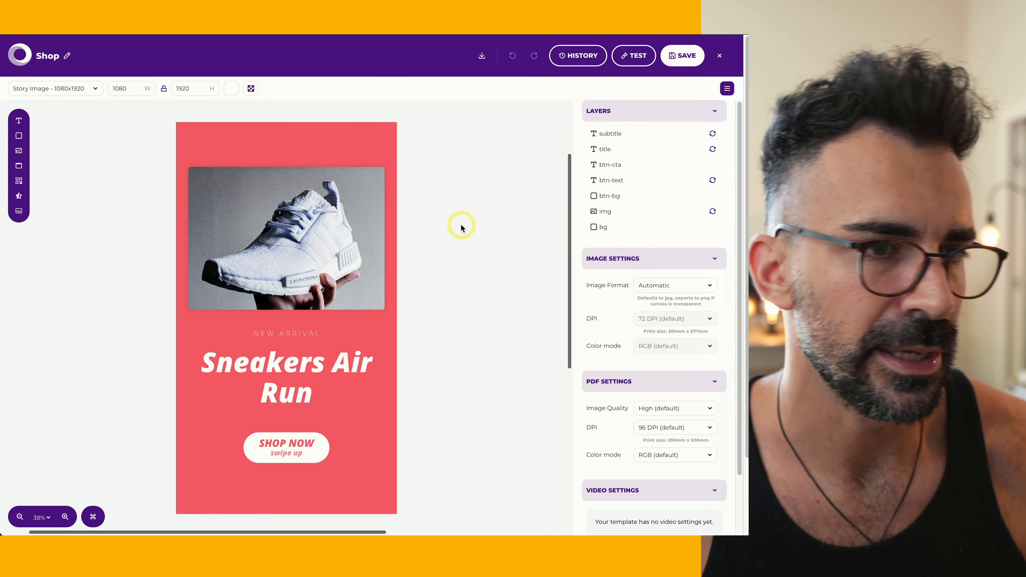
Step: Change the bg layer's red fill to a linear gradient of blue, magenta and yellow
left_click(349, 161)
scroll(655, 332, "down", 4)
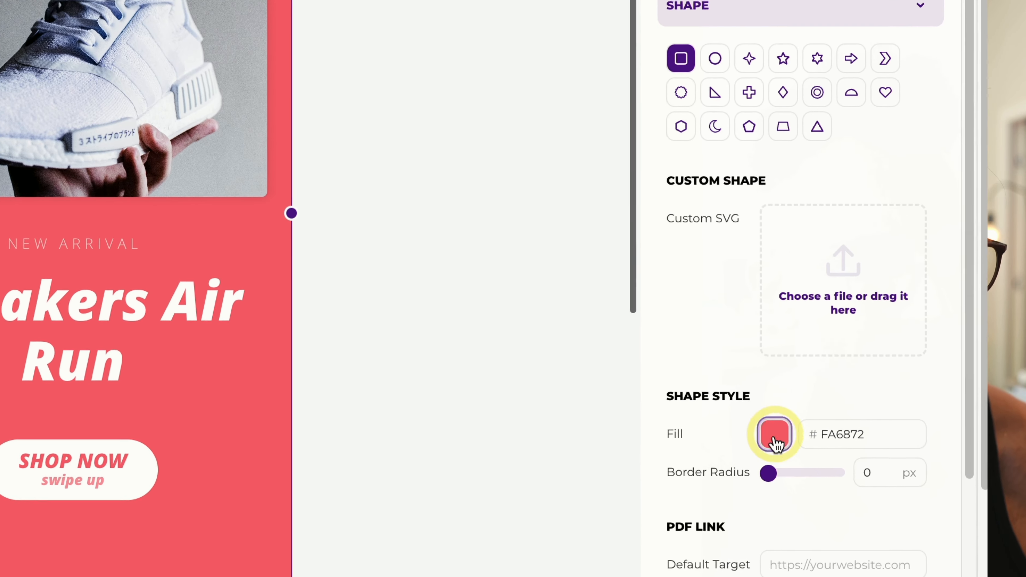
left_click(641, 430)
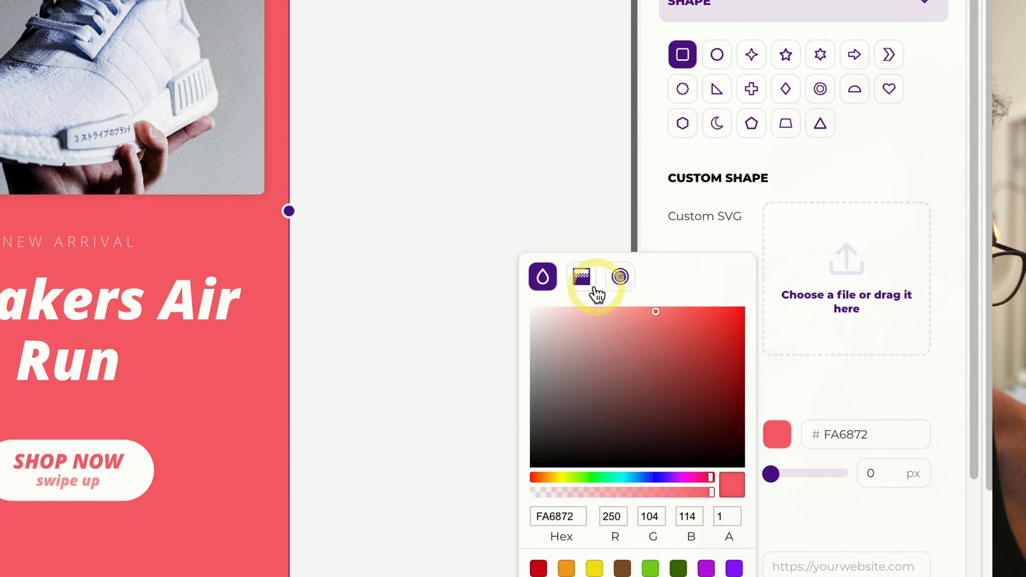
left_click(584, 279)
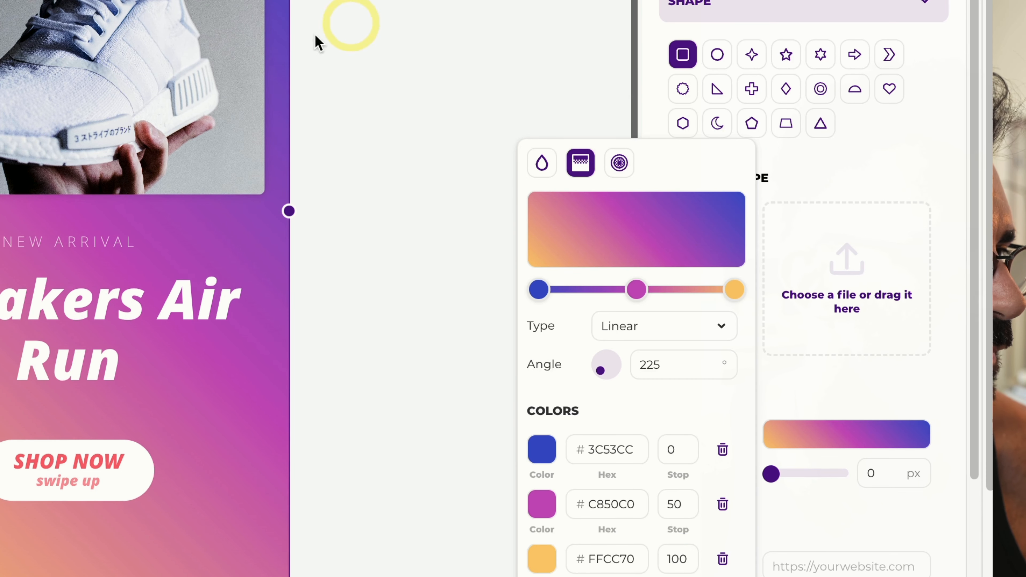
Step: Enlarge the sneaker image upwards to near the template's upper edge, then save and close the template
left_click(210, 28)
left_click_drag(277, 139, 319, 114)
left_click_drag(308, 454, 307, 460)
left_click(637, 478)
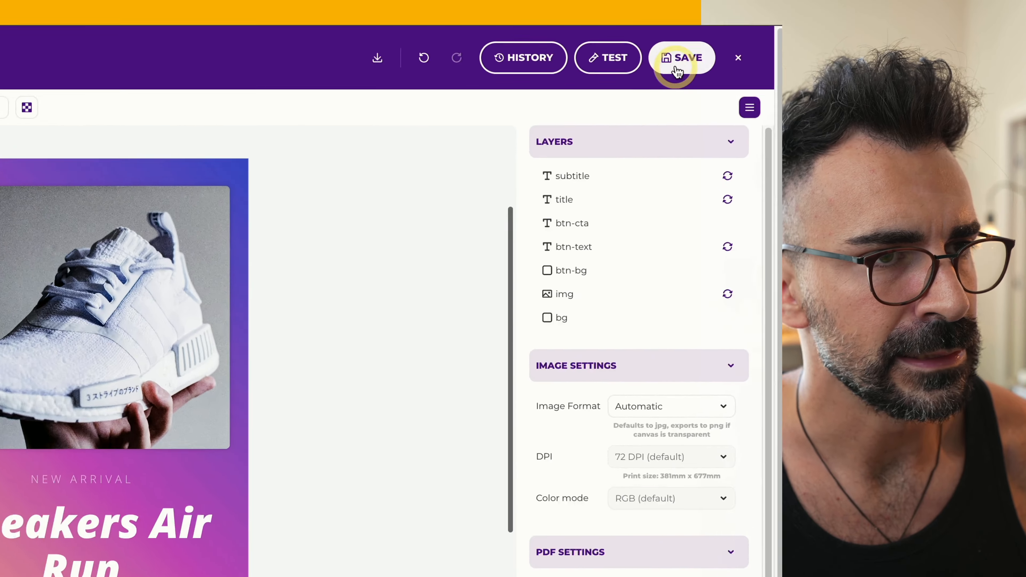
left_click(674, 68)
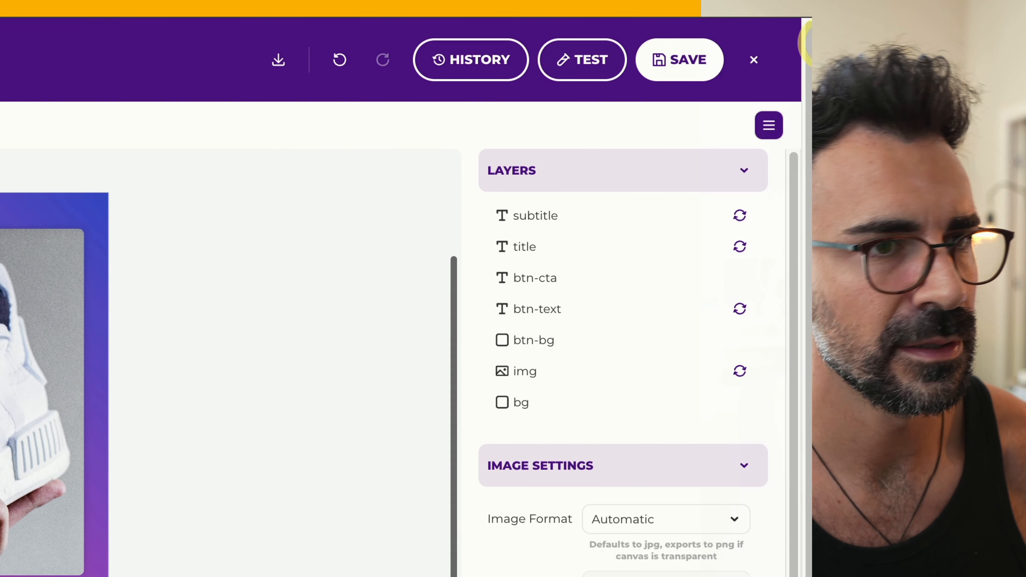
left_click(754, 60)
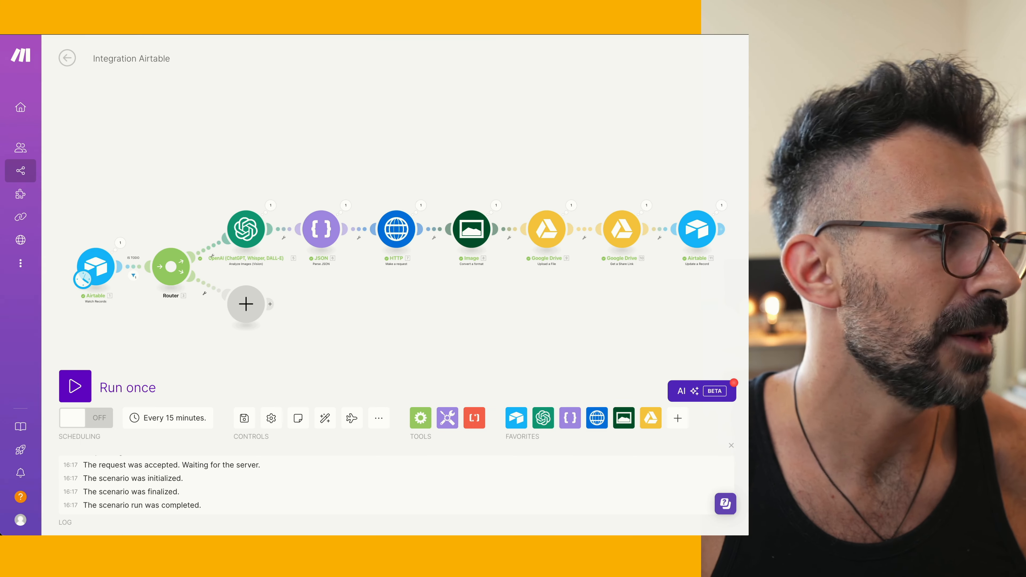
Step: In Make, add a Placid Create Image module after the final Airtable Update a Record module
scroll(637, 272, "right", 5)
scroll(575, 243, "up", 5)
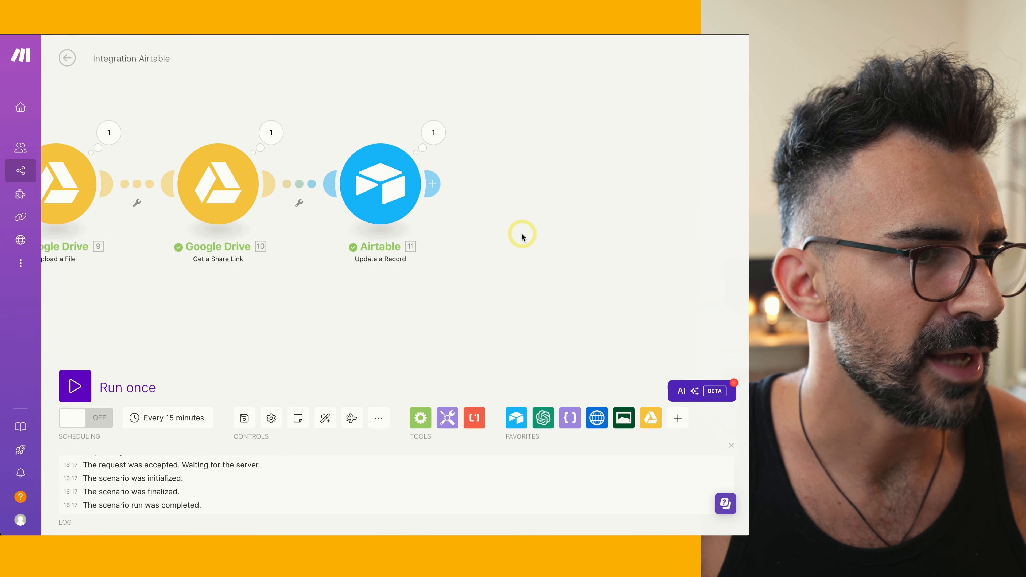
scroll(525, 226, "down", 2)
scroll(444, 219, "right", 3)
left_click(383, 222)
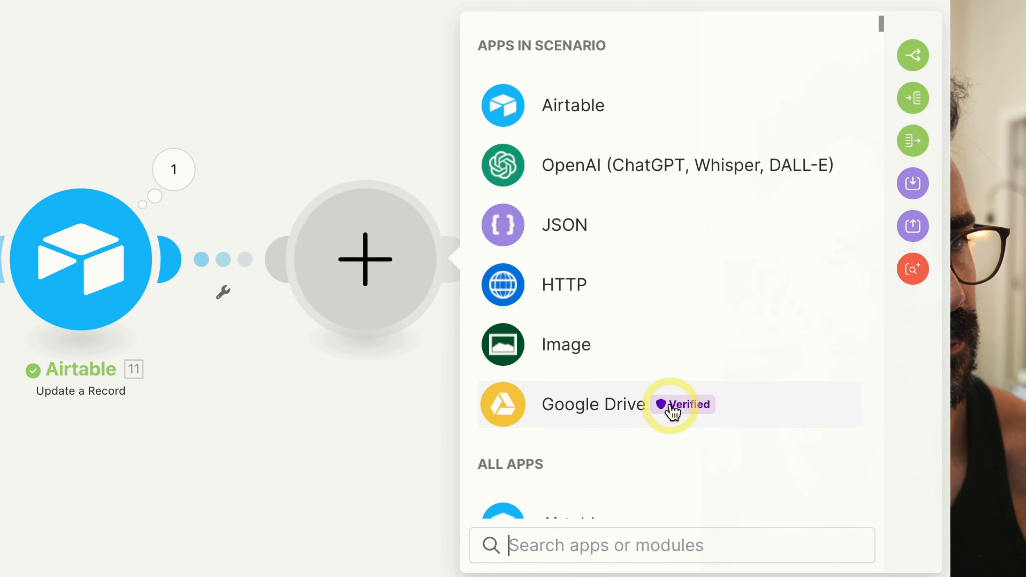
type("plac")
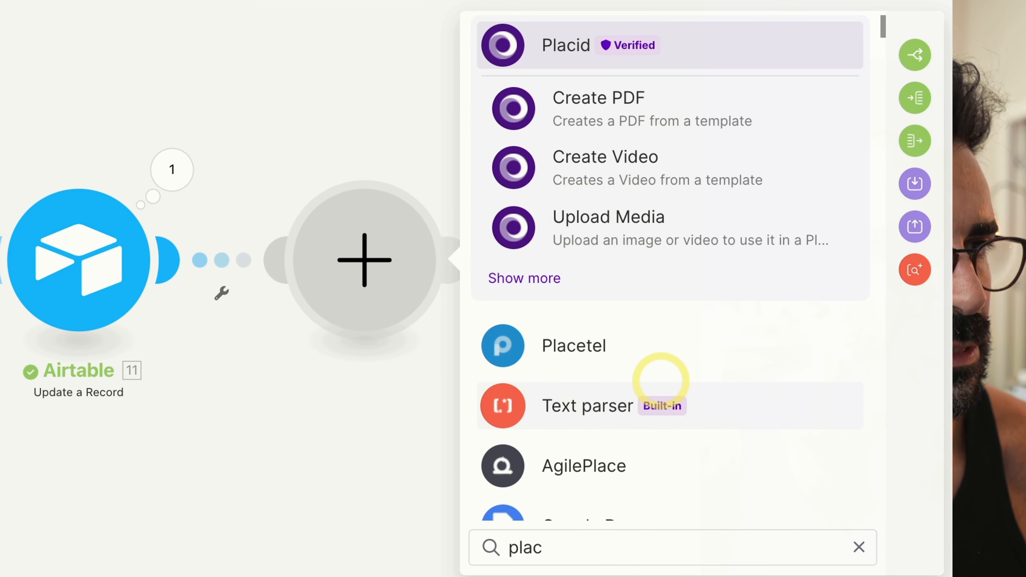
left_click(531, 283)
left_click(630, 243)
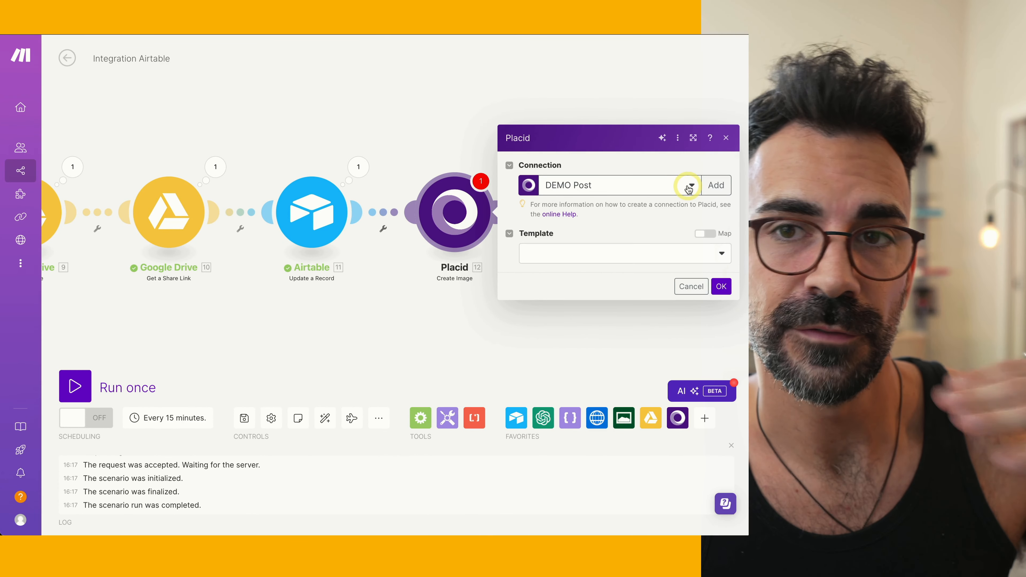
Step: Set the Placid module's connection to FRENK and its template to Shop
left_click(689, 187)
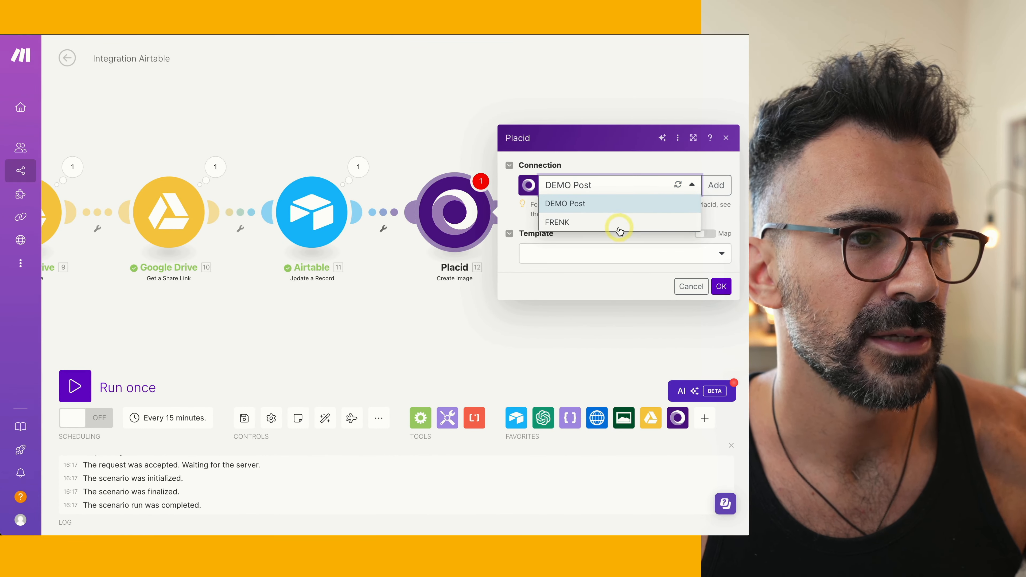
left_click(572, 222)
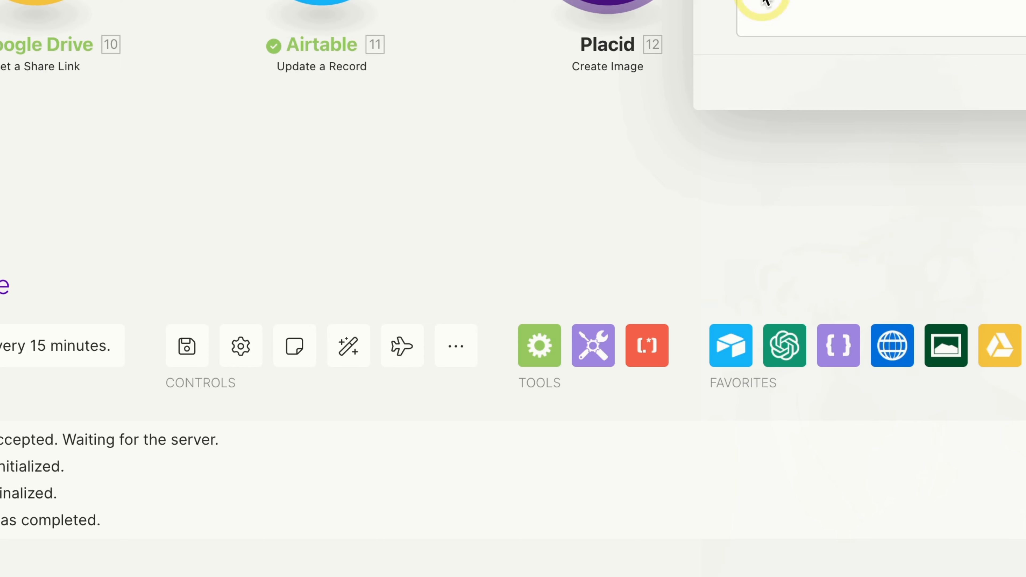
left_click(599, 234)
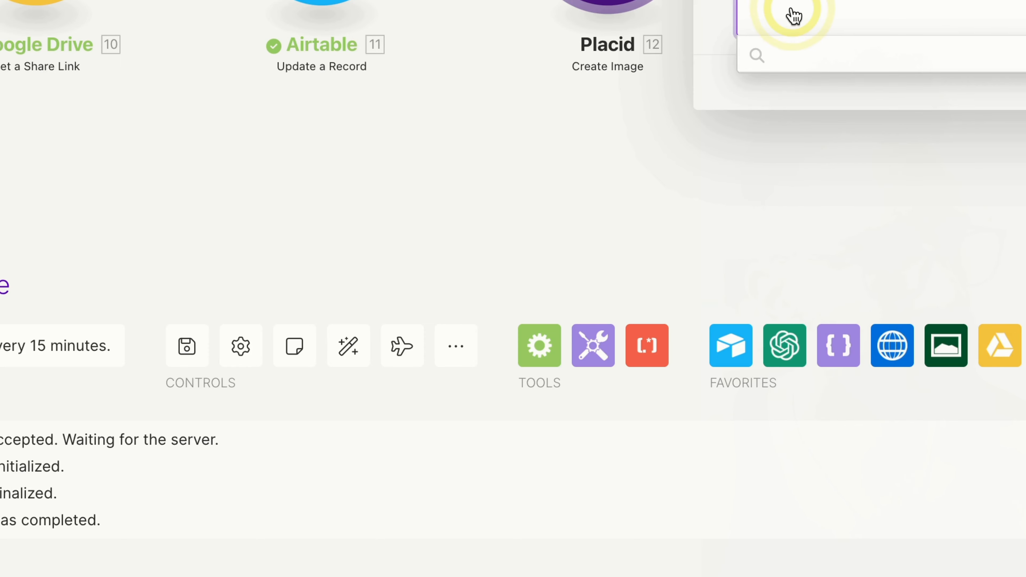
left_click(555, 357)
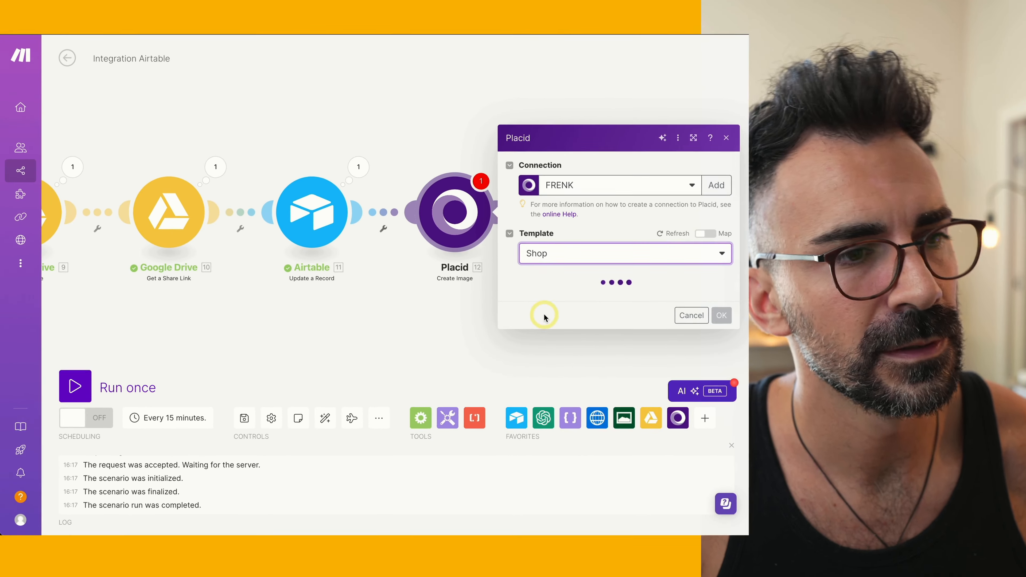
Step: Map the Airtable Ambient URL to the Img layer's image and the record Name to the Title text, and confirm the Placid module
scroll(485, 340, "down", 4)
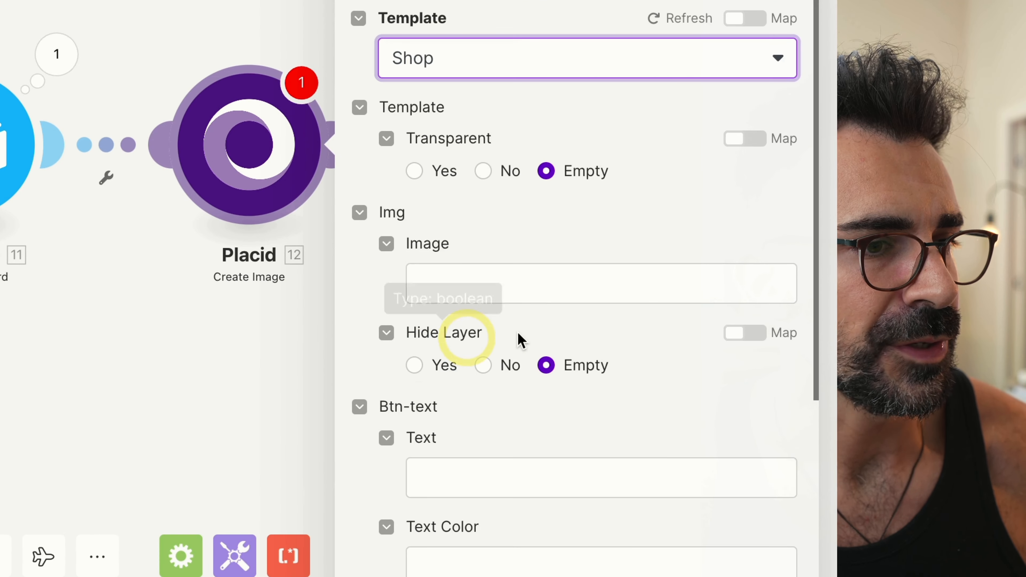
left_click(491, 290)
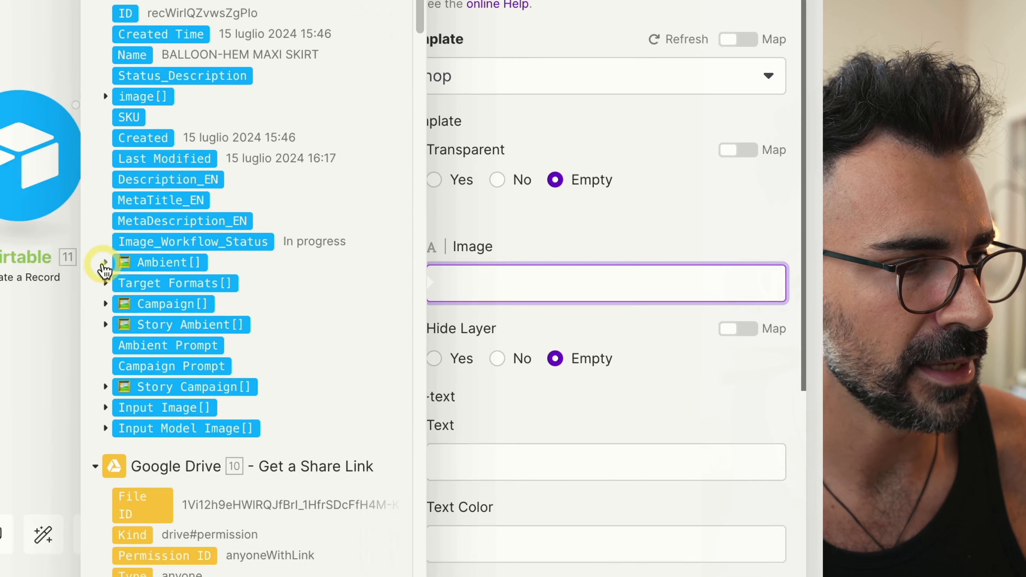
left_click(105, 262)
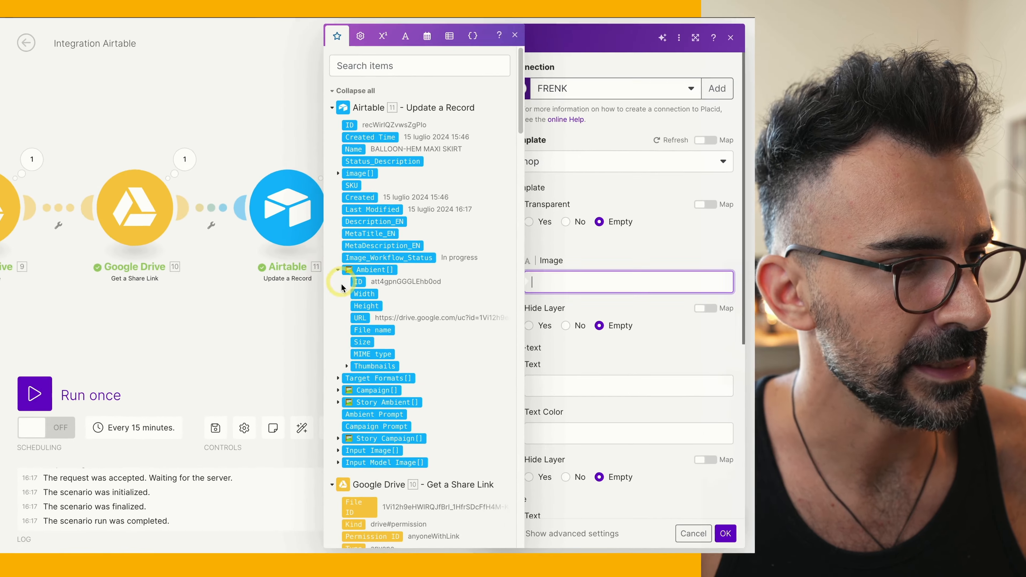
left_click(149, 348)
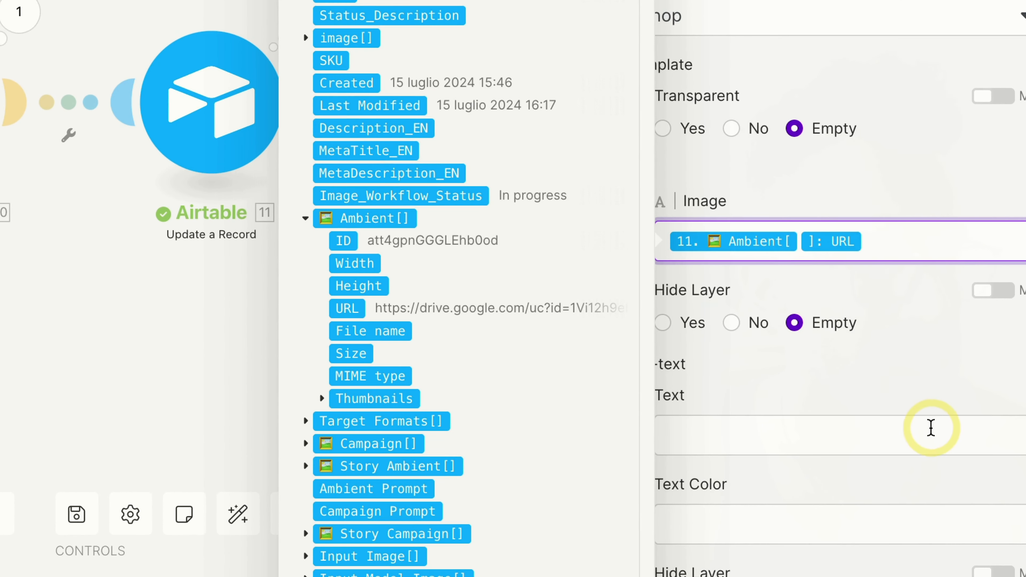
left_click(931, 428)
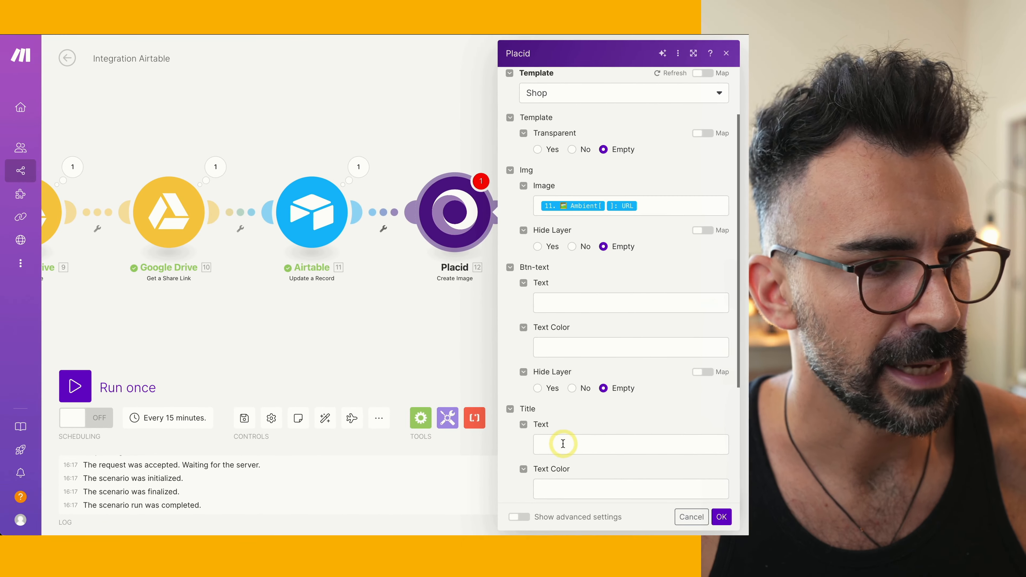
left_click(563, 444)
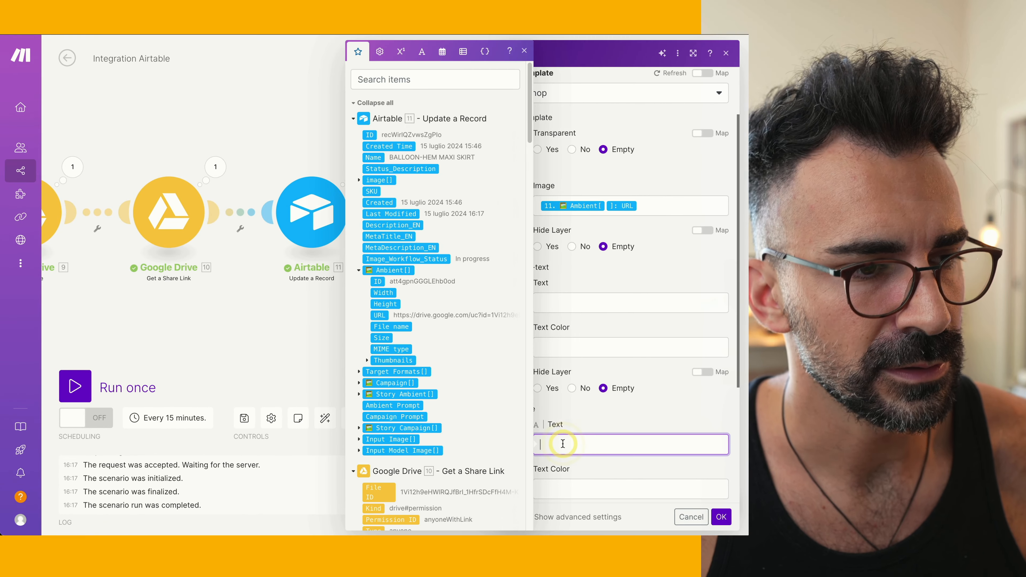
left_click(383, 157)
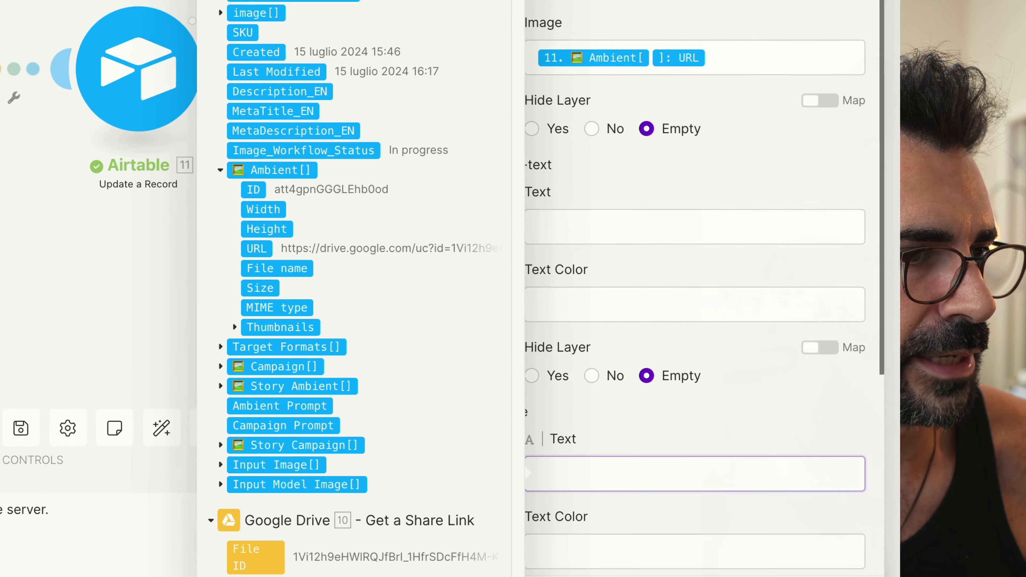
scroll(665, 421, "down", 3)
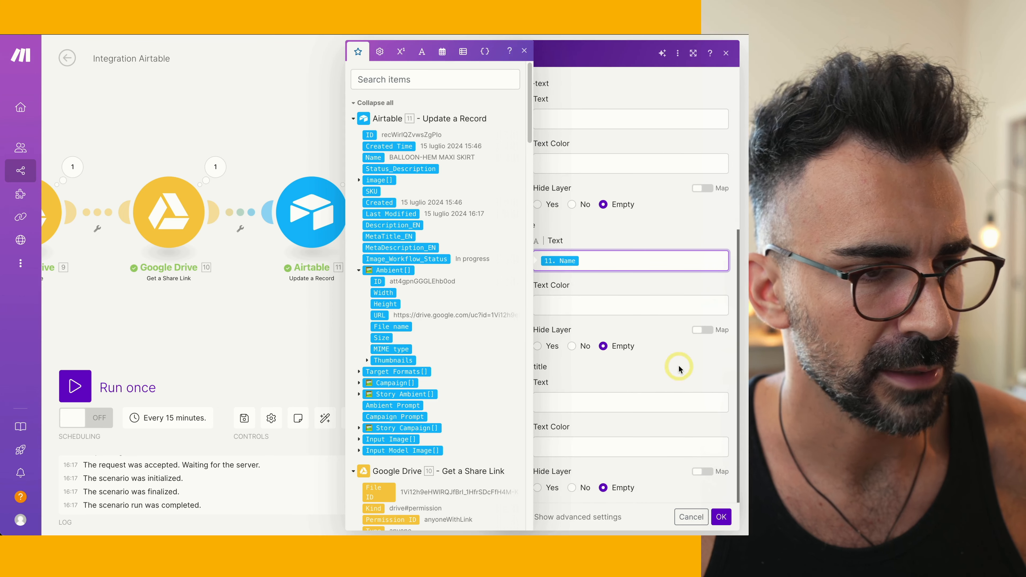
left_click(722, 517)
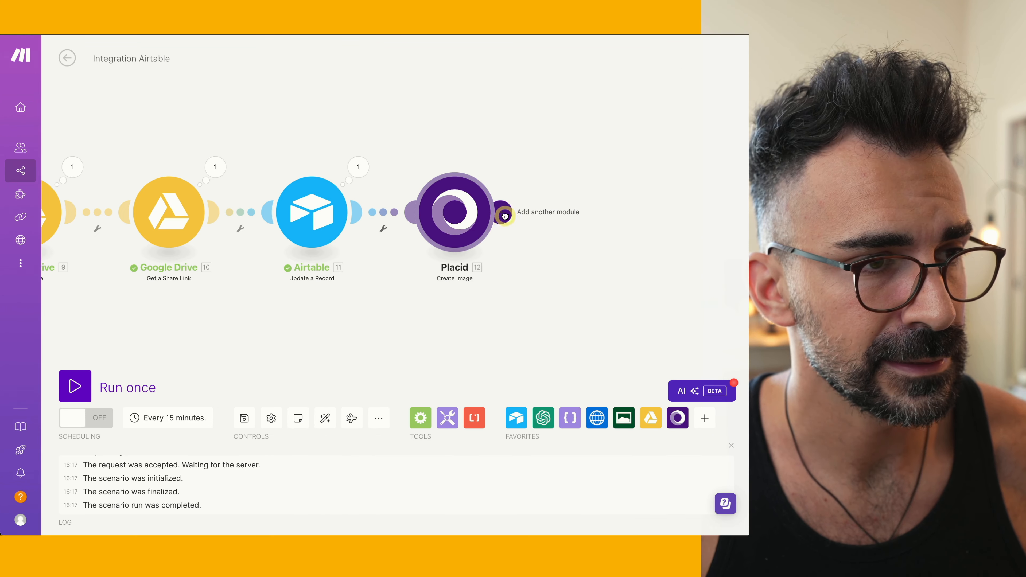
Step: Add an Airtable Update a Record module after the Placid module
left_click(505, 219)
left_click(424, 136)
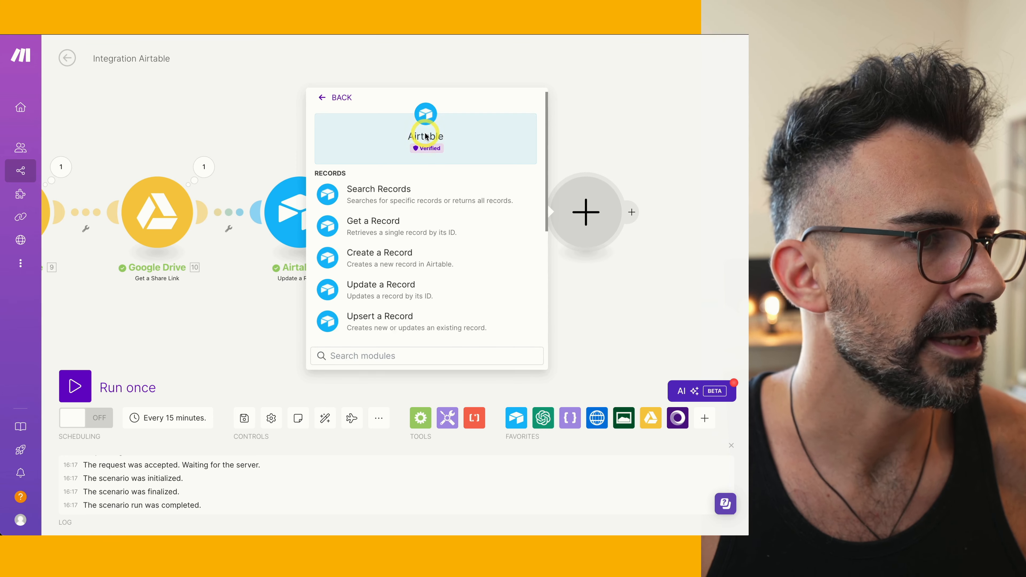
left_click(424, 295)
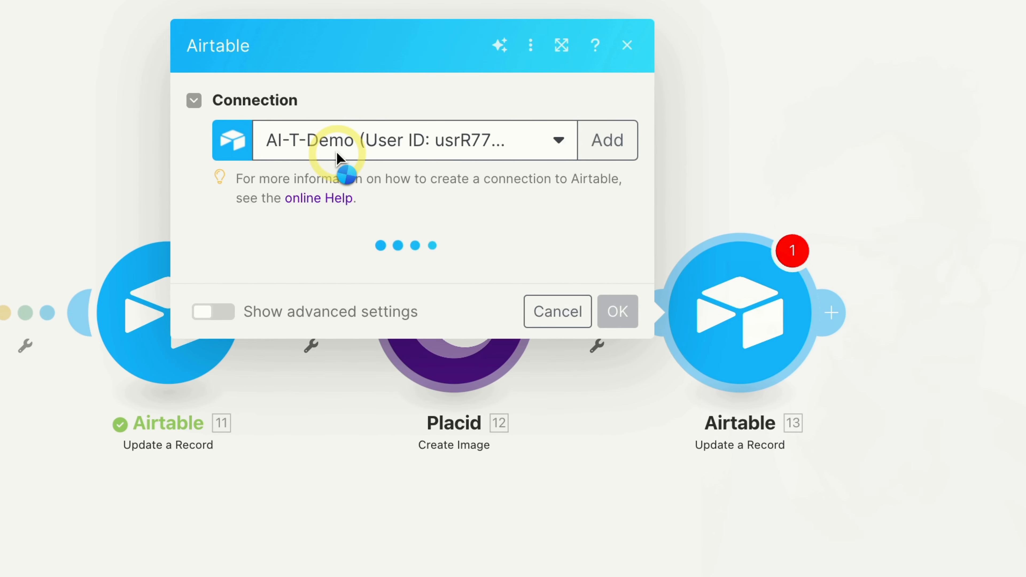
Step: Set the new Airtable module's base to Product_Master and table to Products, and map the Record ID to the previous Airtable module's ID
left_click(356, 275)
left_click(350, 334)
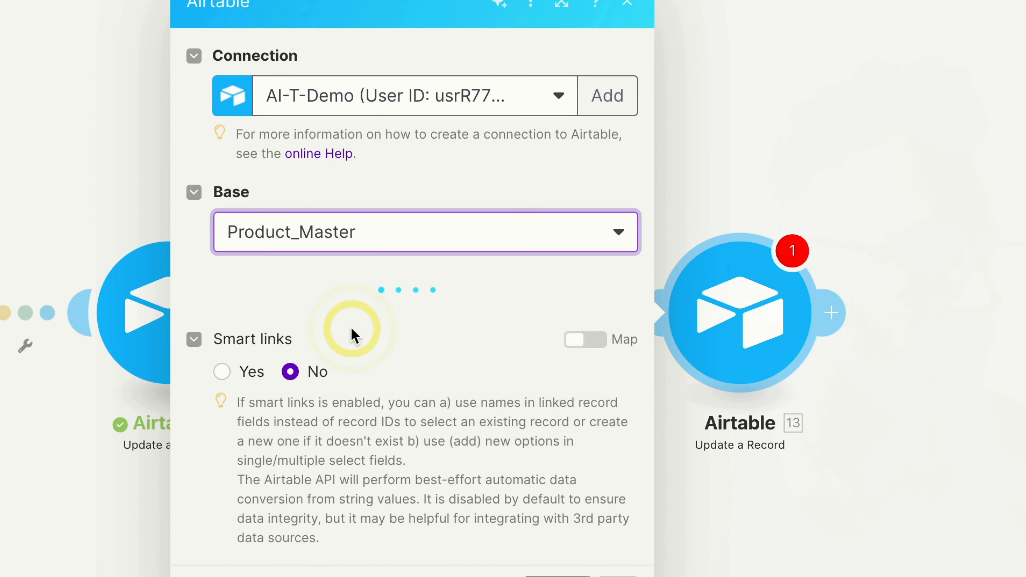
left_click(279, 339)
left_click(278, 376)
left_click(304, 428)
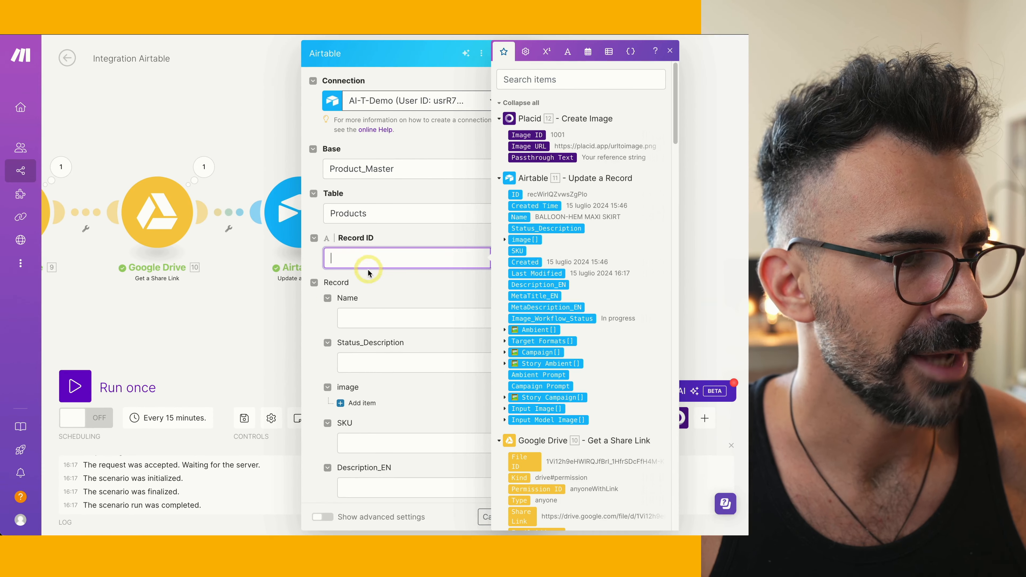
left_click(514, 193)
Step: Set Status_Description to To Approve, and check the image columns of the BALLOON-HEM MAXI SKIRT record in Airtable
scroll(400, 182, "down", 5)
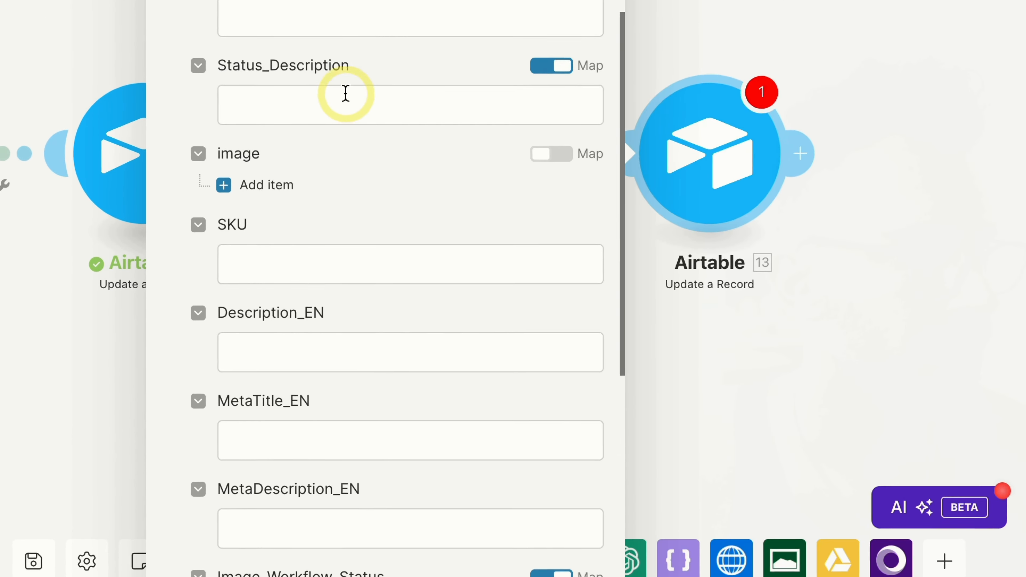
left_click(400, 182)
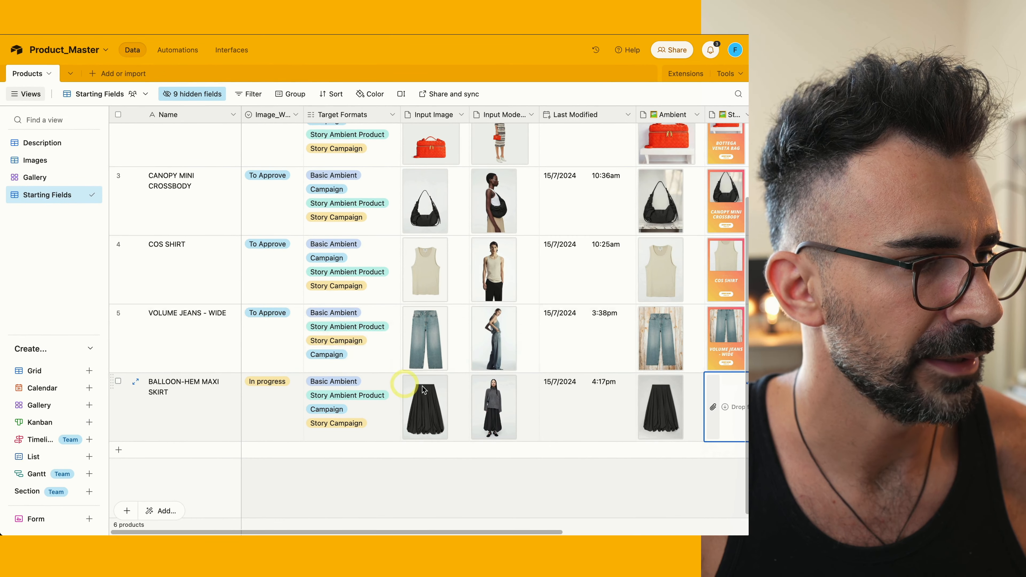
scroll(459, 390, "right", 5)
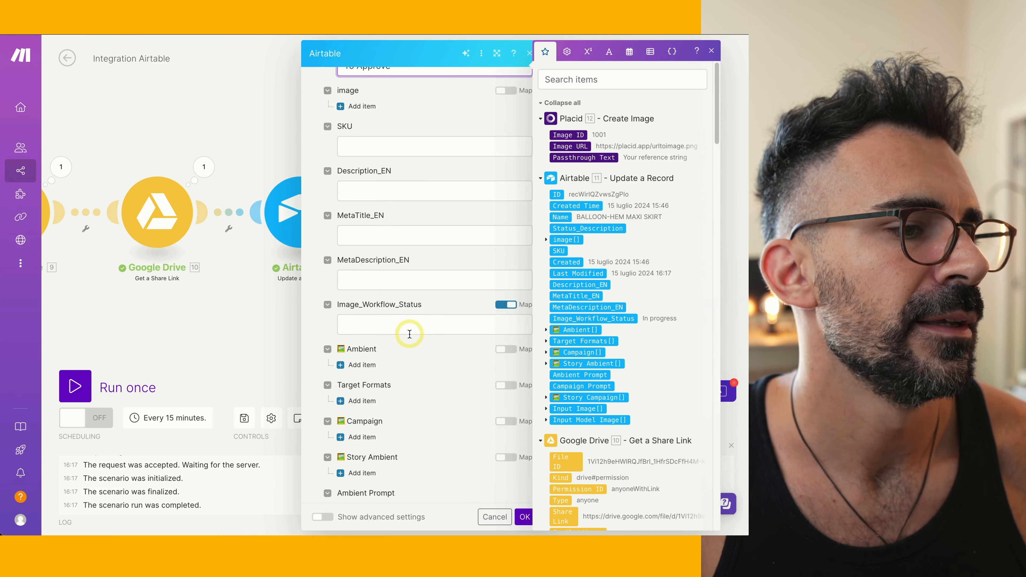
Step: Add a Story Ambient attachment item to the Airtable module, map its File URL to Placid's Image URL, and confirm the module
scroll(409, 340, "down", 4)
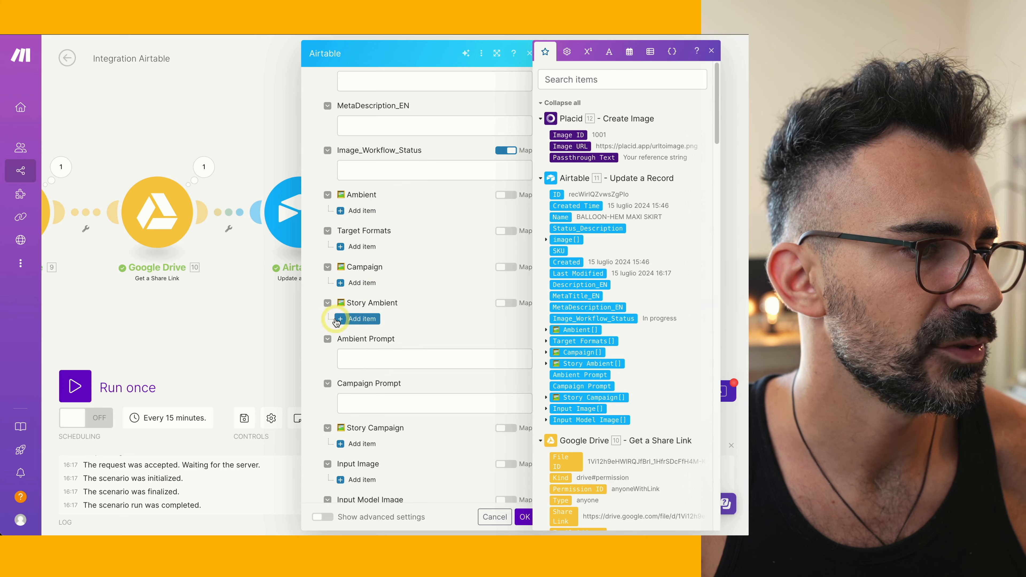
left_click(365, 319)
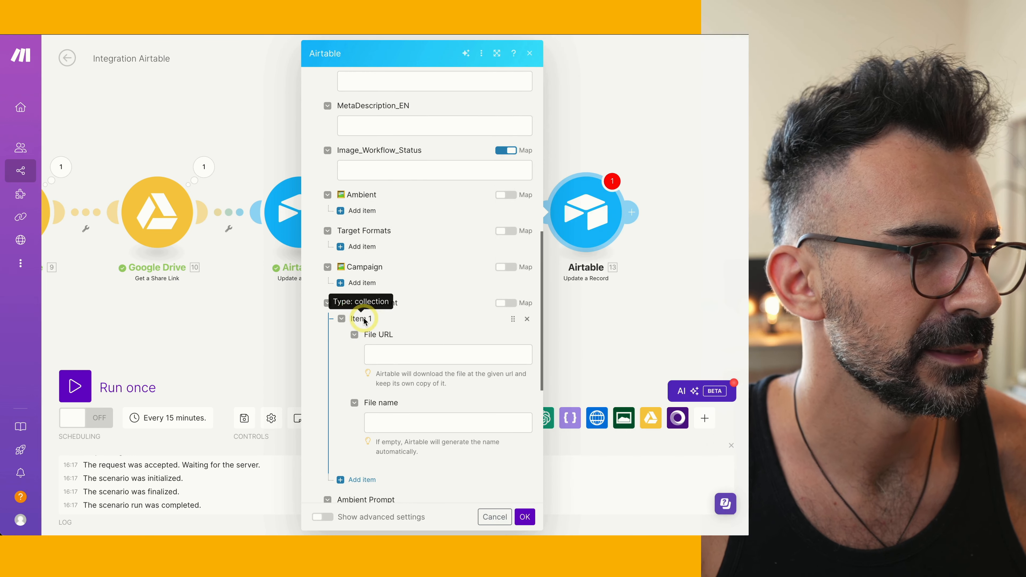
left_click(388, 352)
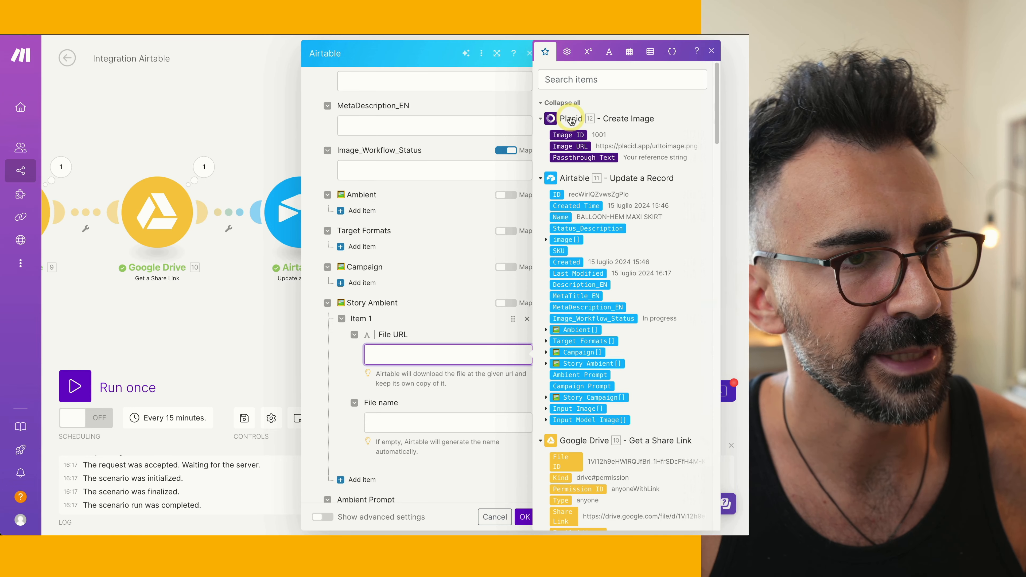
left_click(573, 146)
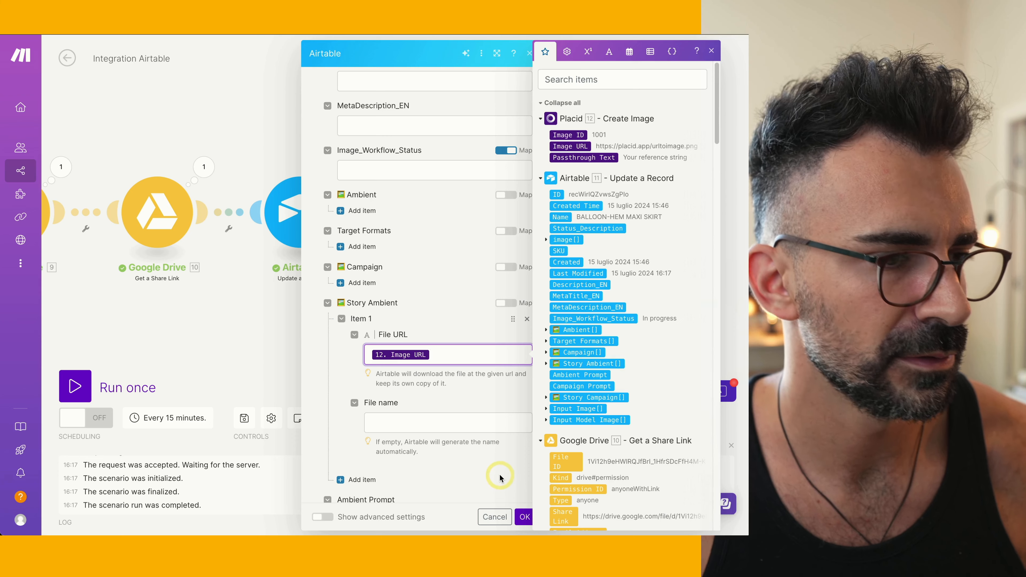
left_click(524, 516)
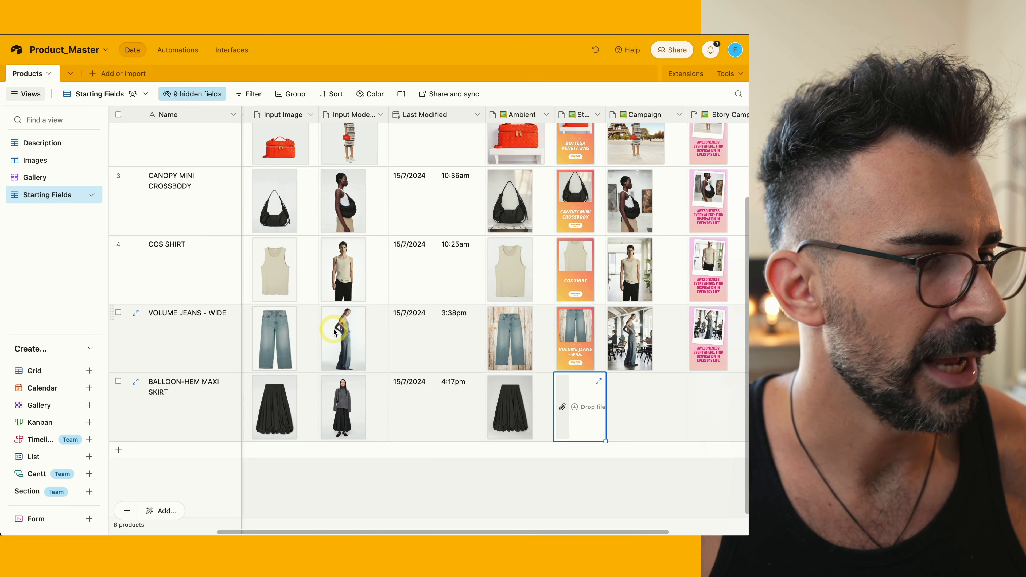
Step: Change the BALLOON-HEM MAXI SKIRT record's Image_Workflow_Status in Airtable to retrigger it, and run the Make scenario once
scroll(337, 344, "left", 5)
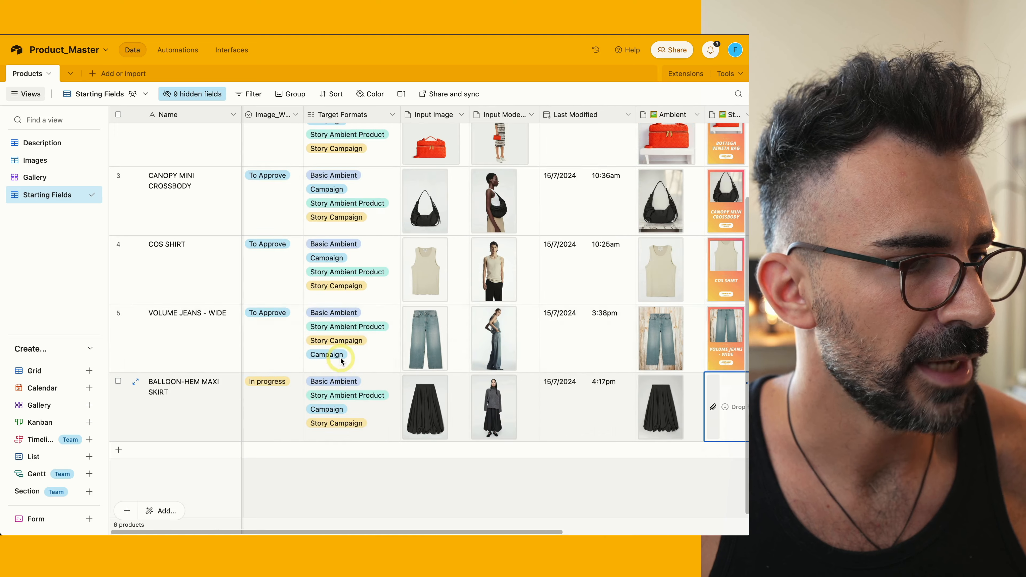
left_click(274, 391)
left_click(275, 458)
scroll(447, 402, "right", 10)
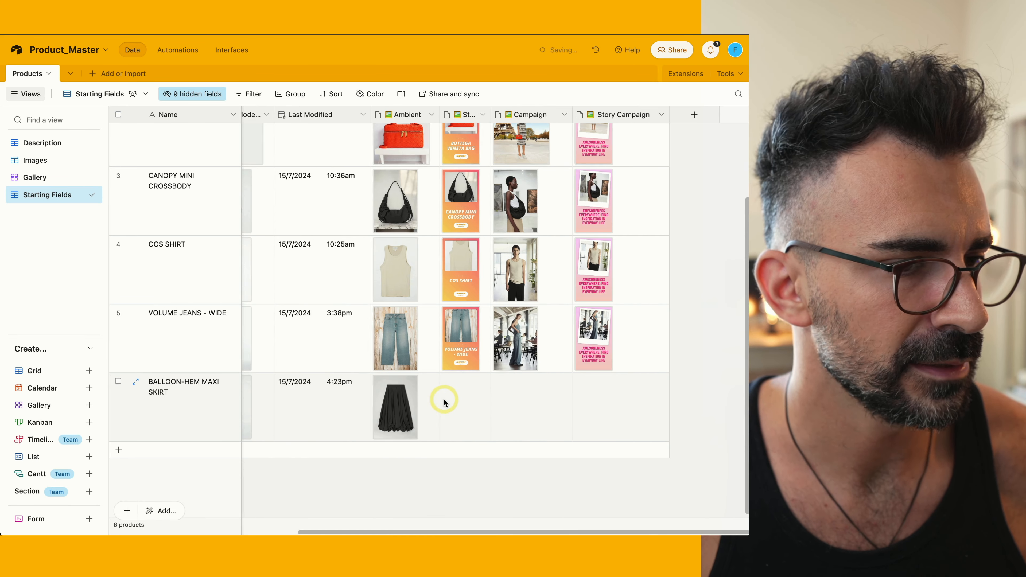
scroll(423, 411, "left", 3)
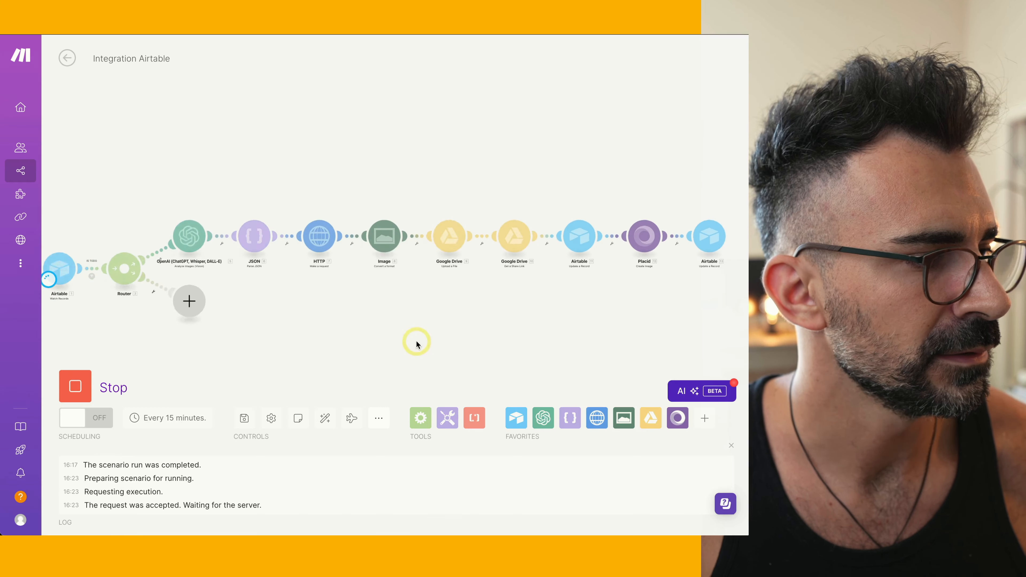
left_click_drag(246, 129, 217, 205)
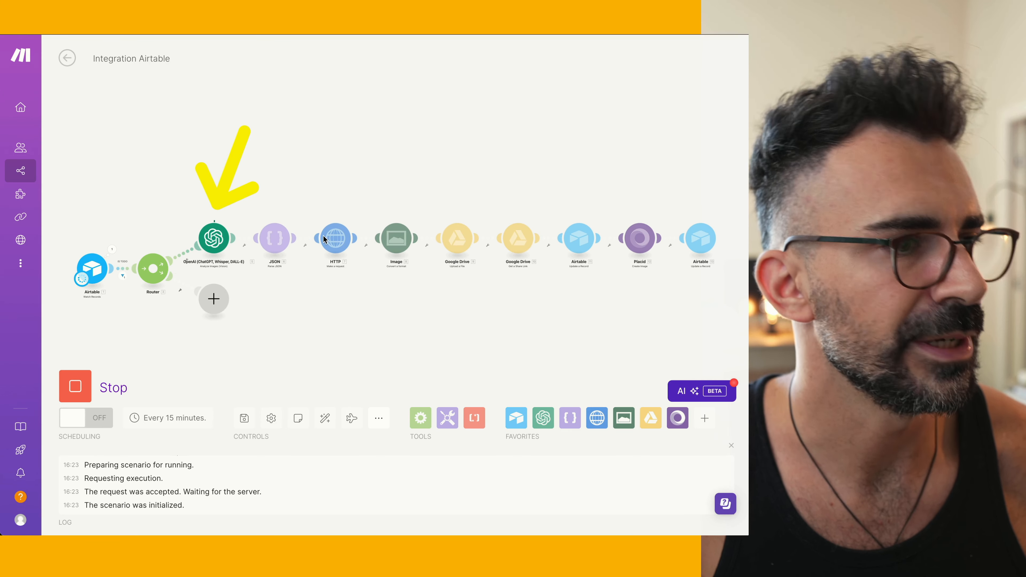
left_click_drag(365, 97, 389, 179)
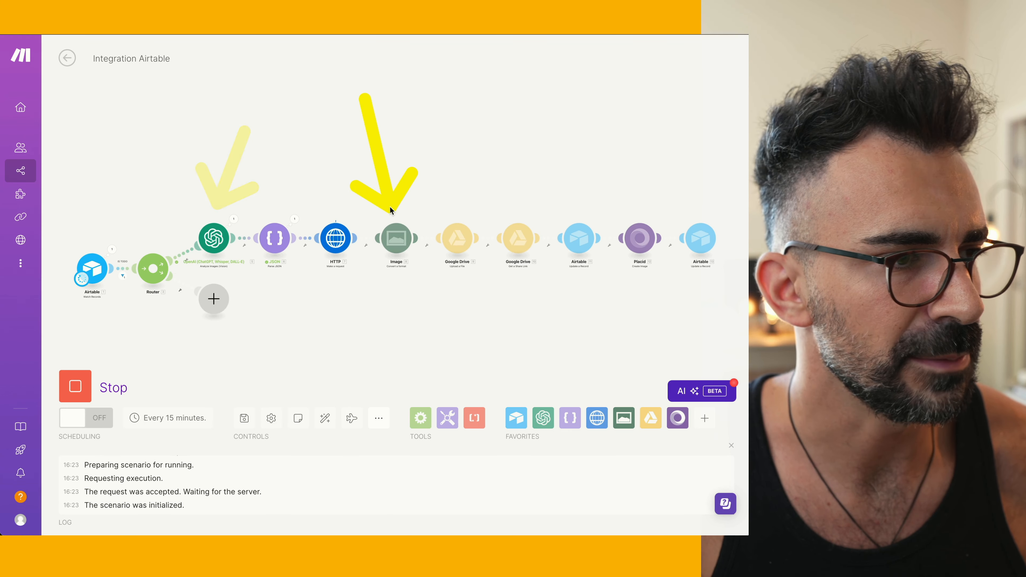
left_click_drag(328, 134, 295, 198)
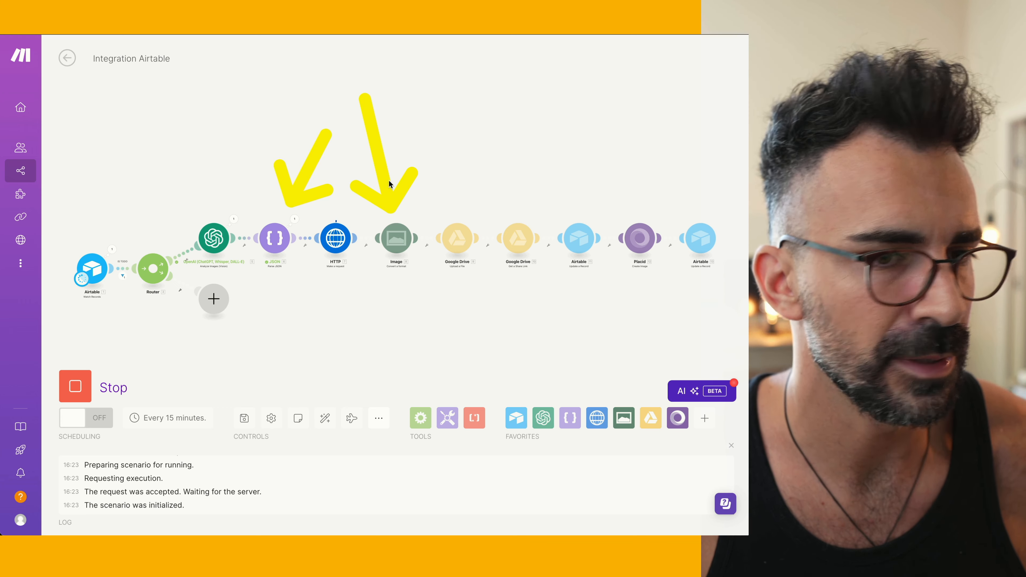
left_click_drag(369, 185, 508, 198)
left_click_drag(464, 169, 461, 206)
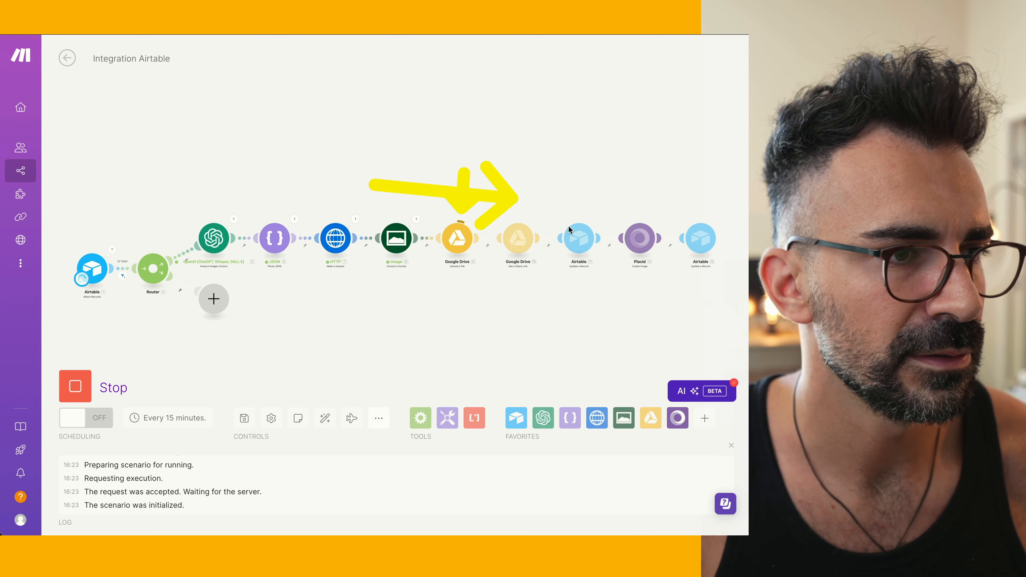
left_click(541, 226)
left_click_drag(538, 149, 529, 205)
left_click_drag(583, 150, 579, 208)
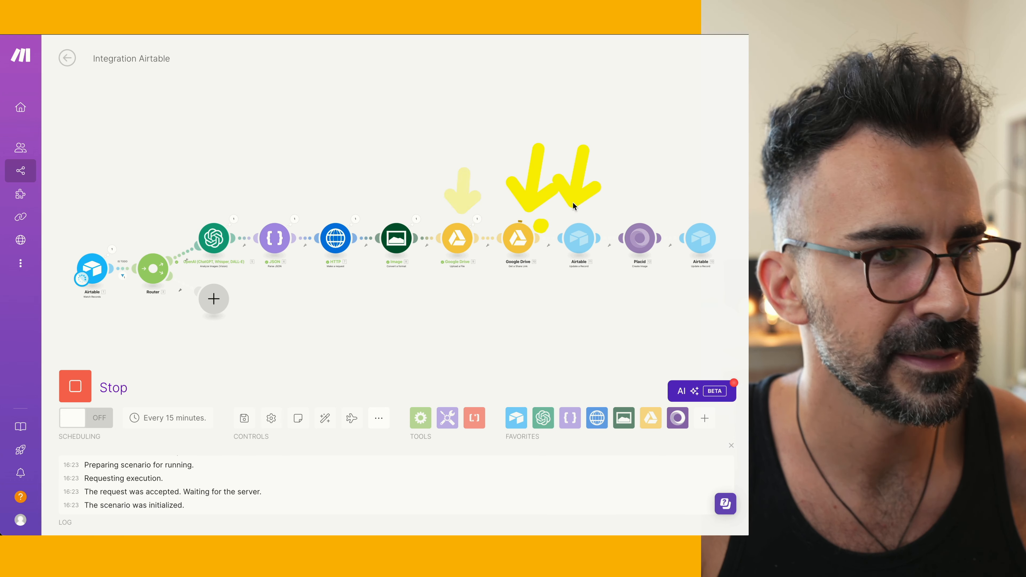
left_click_drag(654, 154, 645, 208)
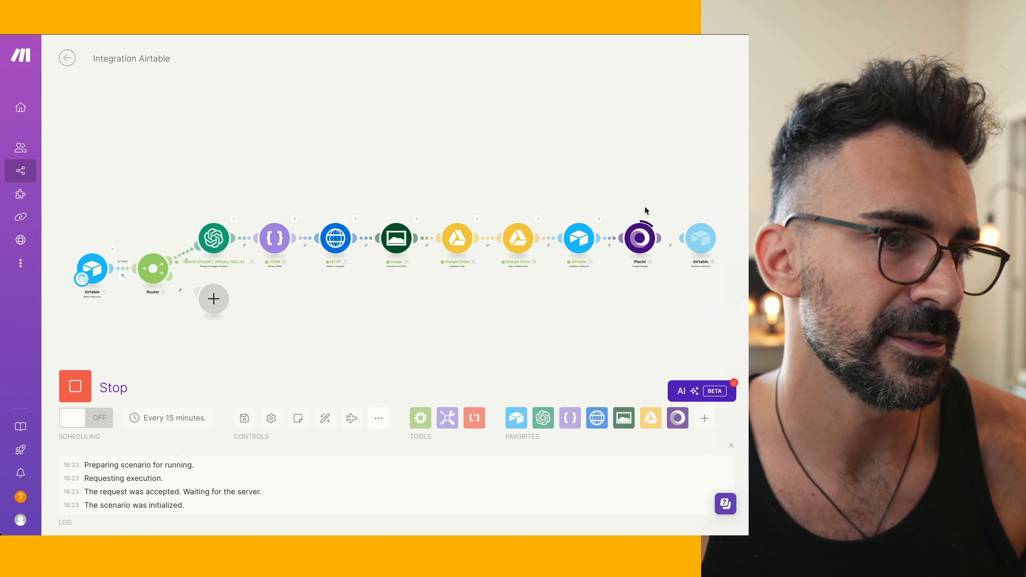
left_click_drag(682, 147, 700, 209)
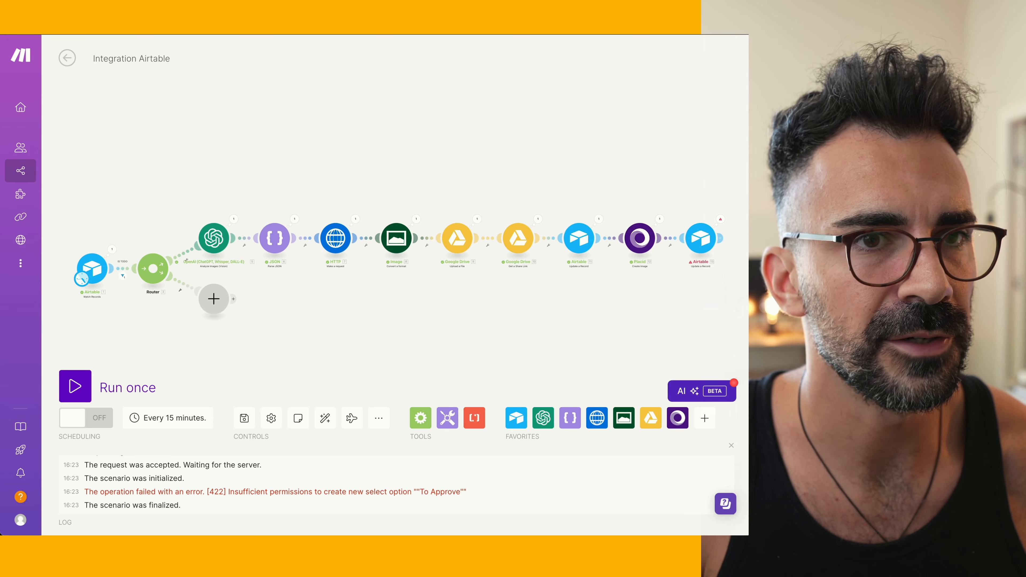
Step: In the last Airtable module, clear Status_Description, set Image_Workflow_Status to To Approve, and confirm the module
scroll(708, 234, "up", 3)
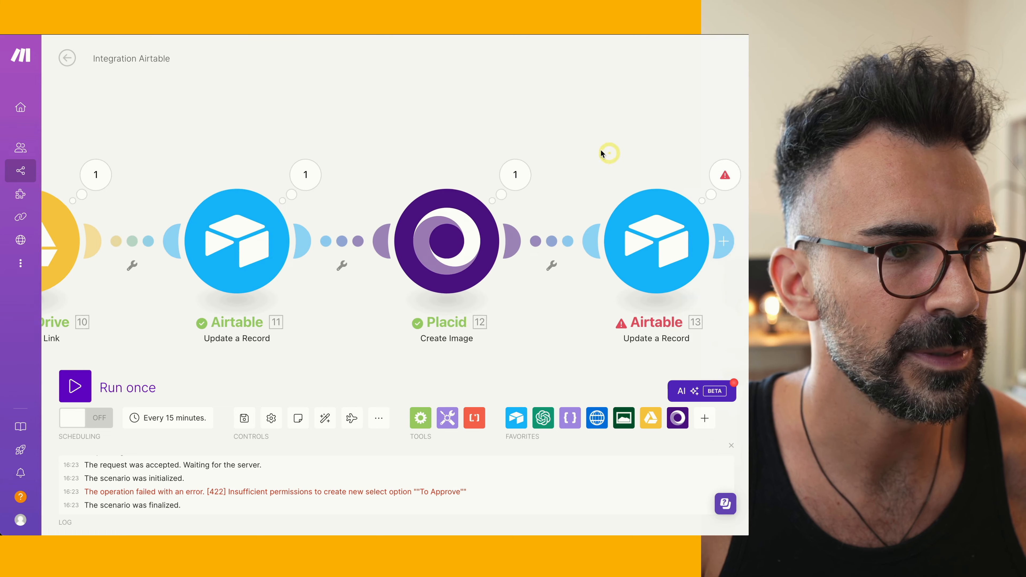
left_click(634, 128)
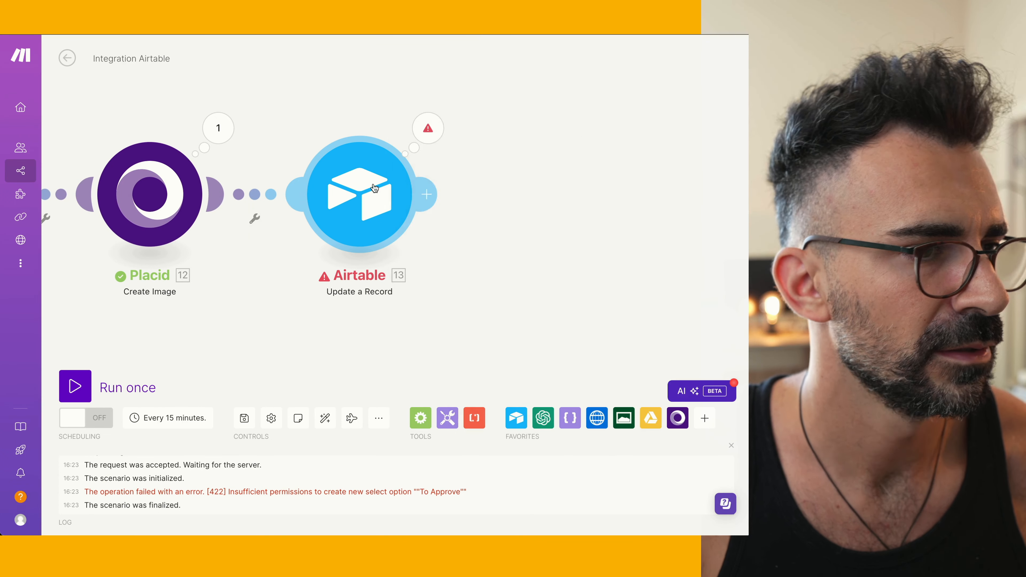
left_click(360, 194)
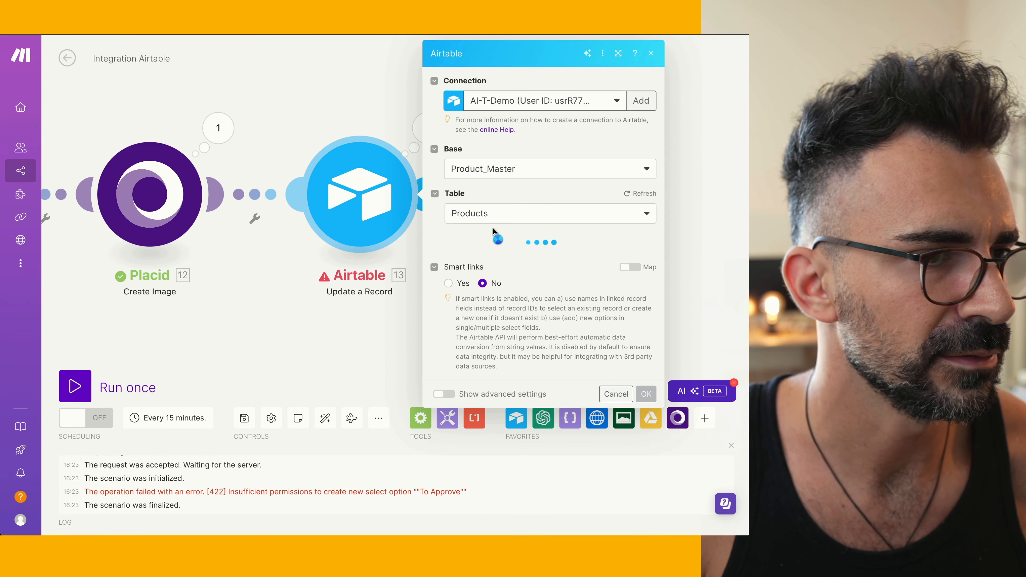
scroll(540, 224, "down", 4)
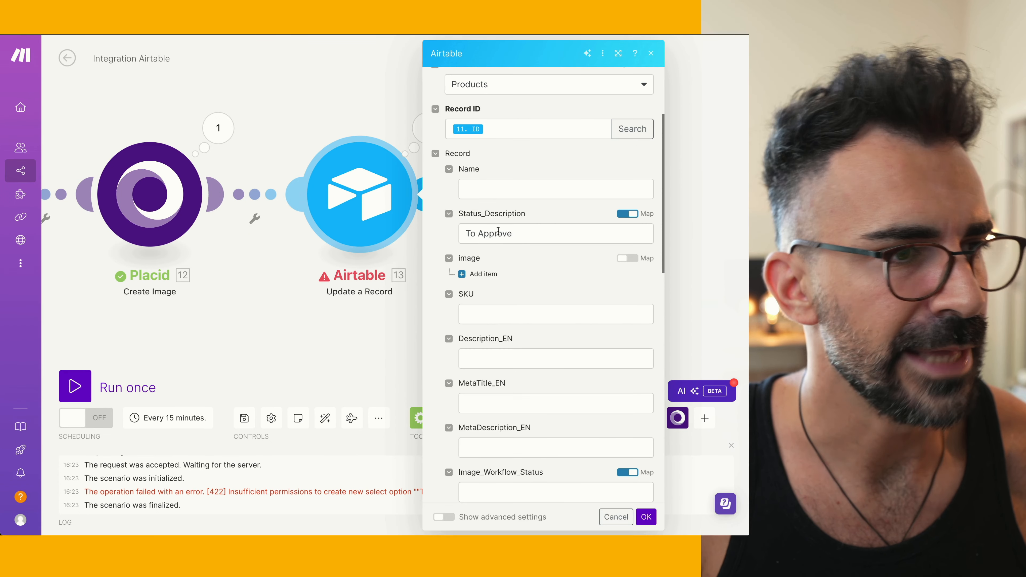
triple_click(522, 235)
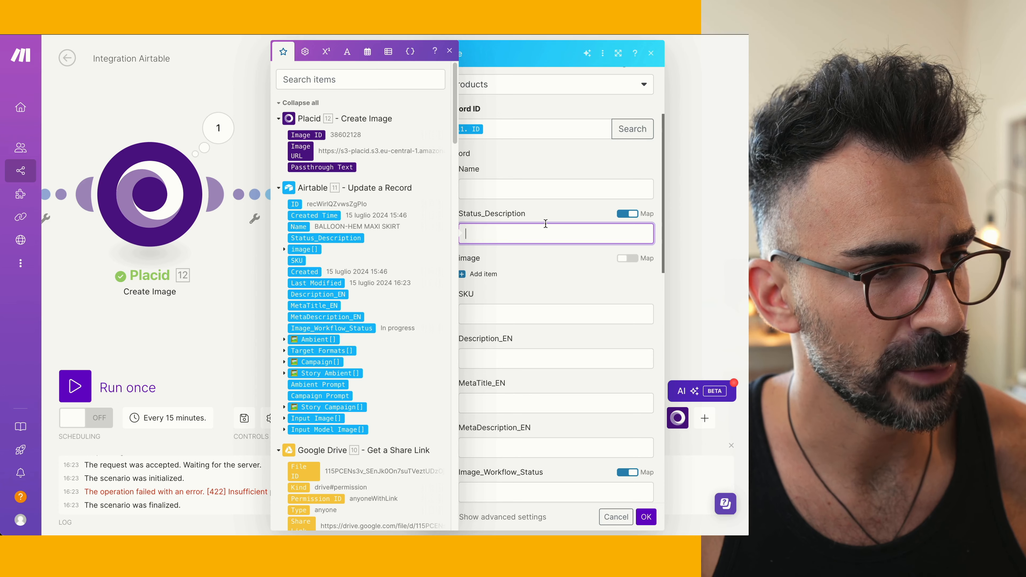
left_click(546, 218)
scroll(552, 239, "down", 3)
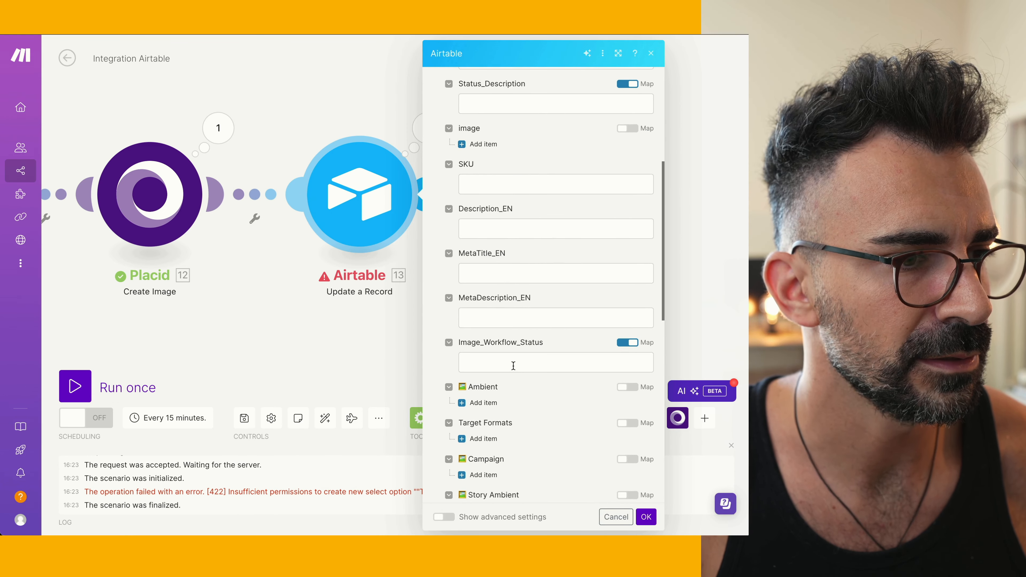
left_click(513, 365)
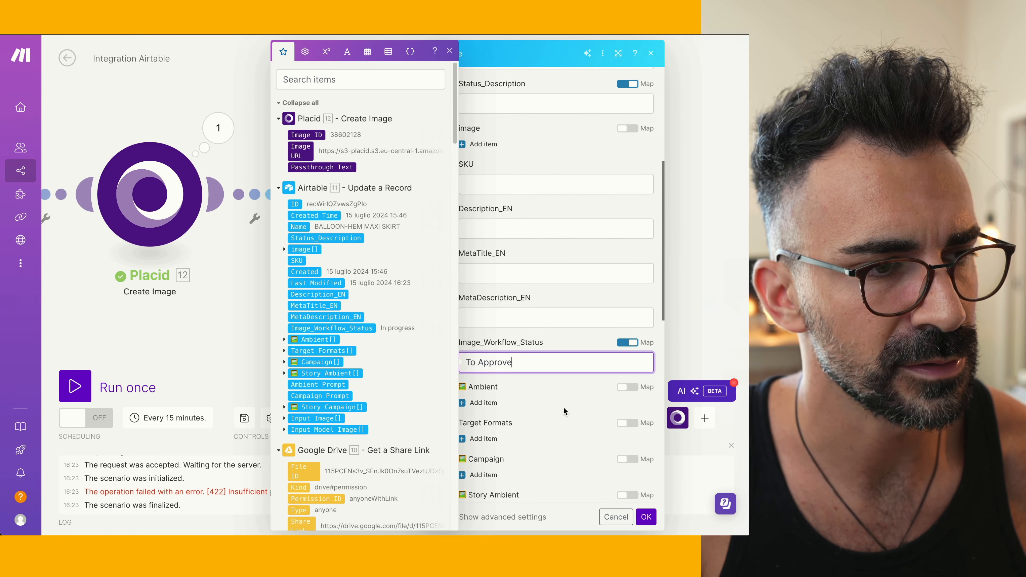
left_click(645, 517)
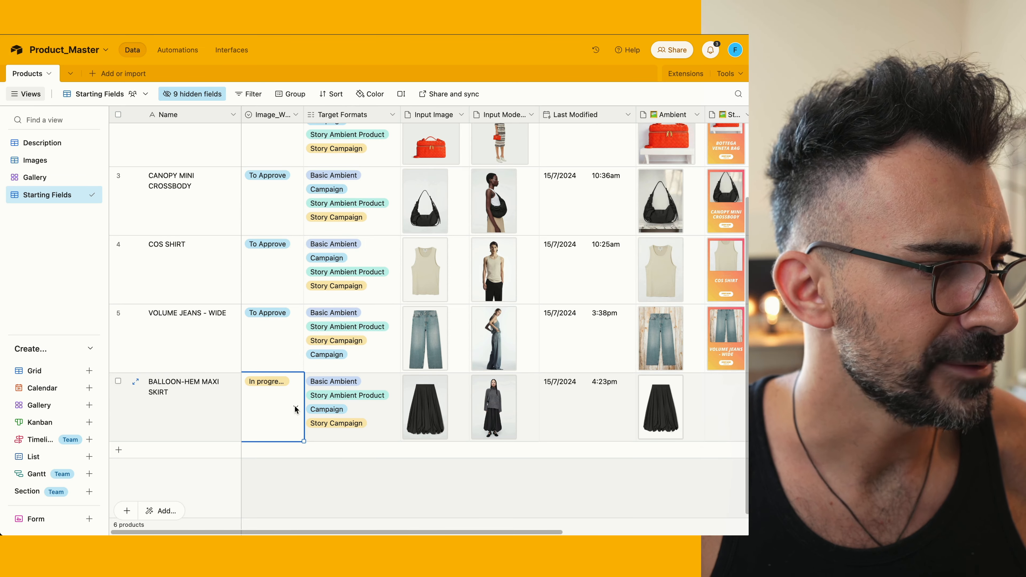
Step: Retrigger the BALLOON-HEM MAXI SKIRT record by changing its Image_Workflow_Status in Airtable, and run the corrected Make scenario once
left_click(295, 410)
left_click(280, 456)
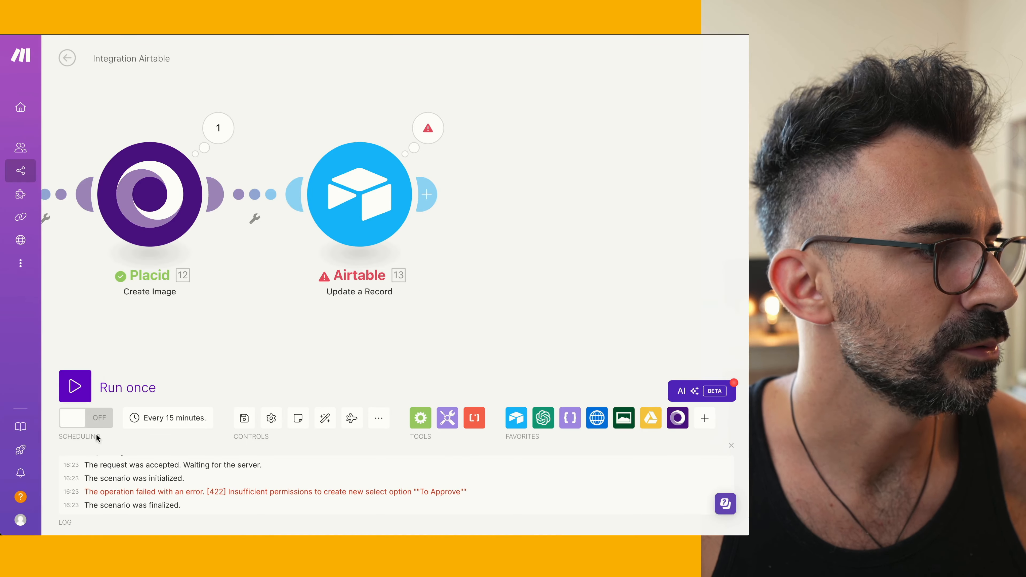
left_click(75, 386)
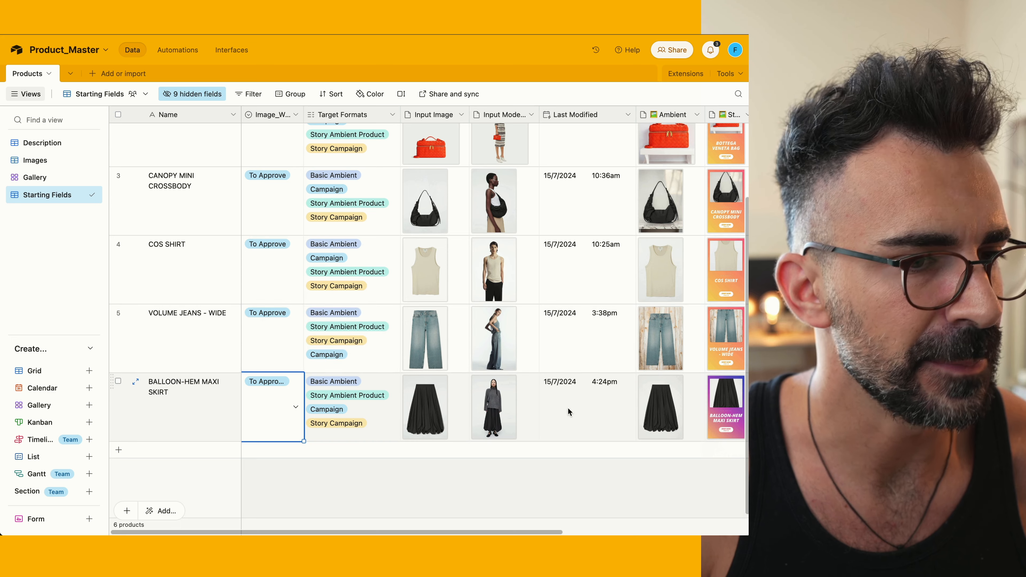
Step: Examine the generated Ambient image and the enlarged Story Ambient creative of the BALLOON-HEM MAXI SKIRT record in Airtable
scroll(567, 412, "right", 10)
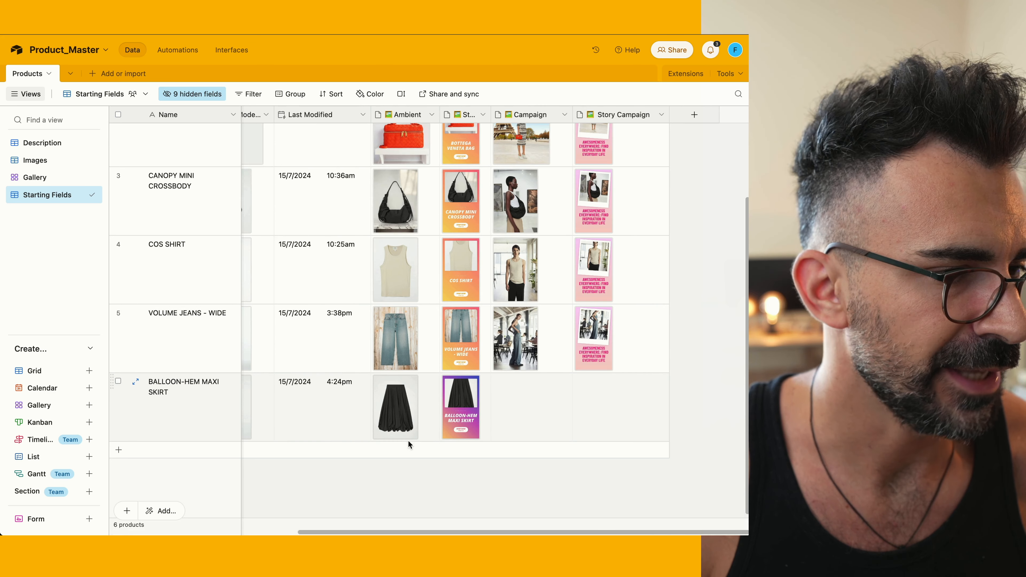
left_click(429, 409)
left_click(423, 408)
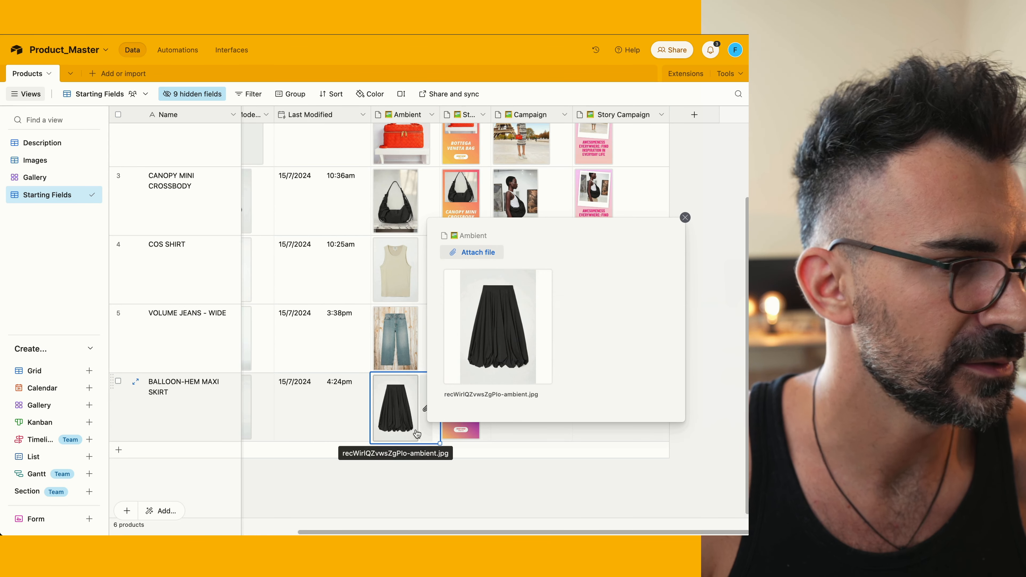
left_click(506, 460)
left_click(485, 411)
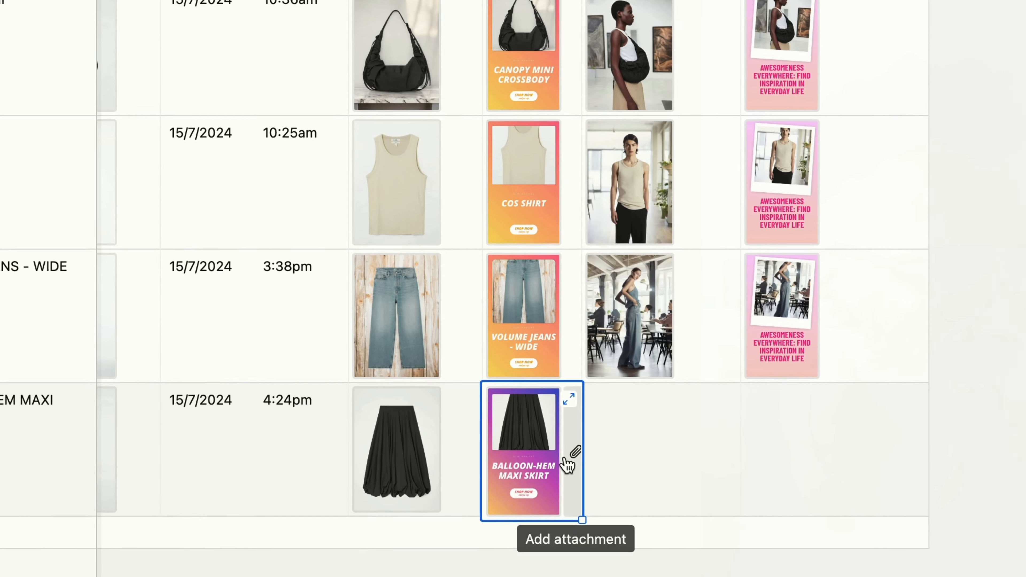
left_click(487, 382)
left_click(720, 252)
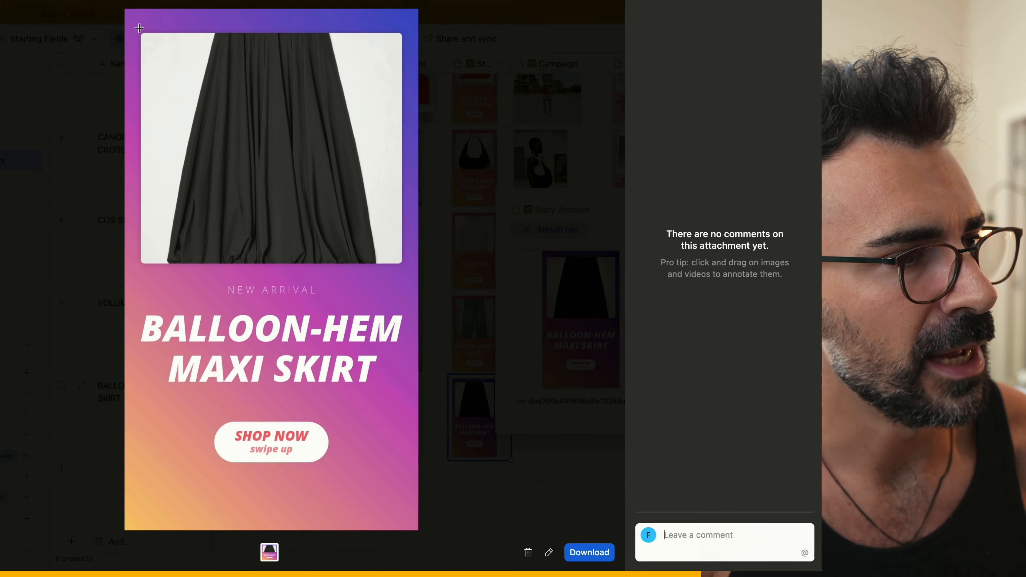
mouse_move(183, 87)
left_mouse_down()
mouse_move(414, 286)
mouse_move(401, 283)
left_mouse_up()
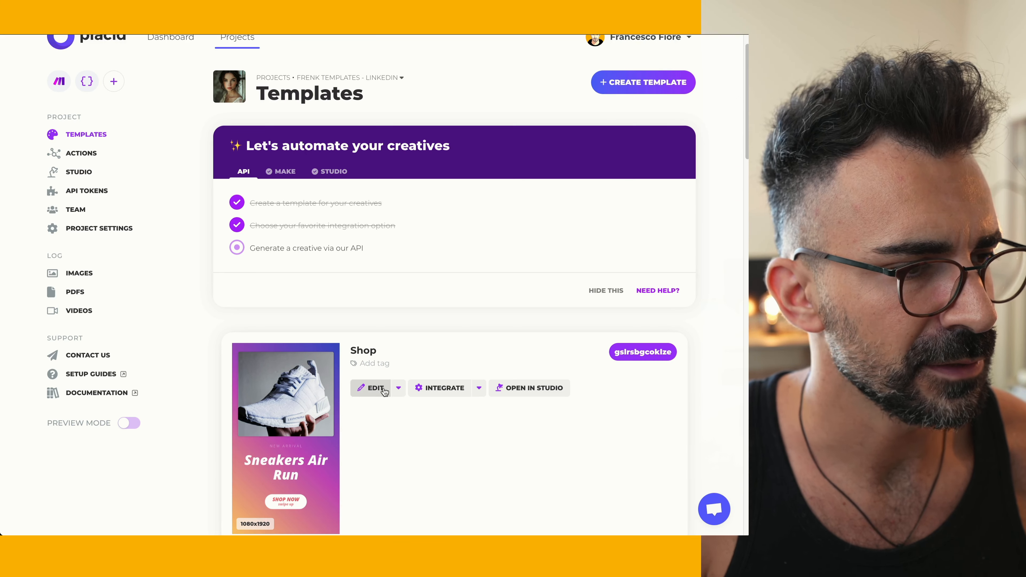
Step: Open the Shop template for editing in Placid and set the img layer's image sizing to Contain
left_click(374, 389)
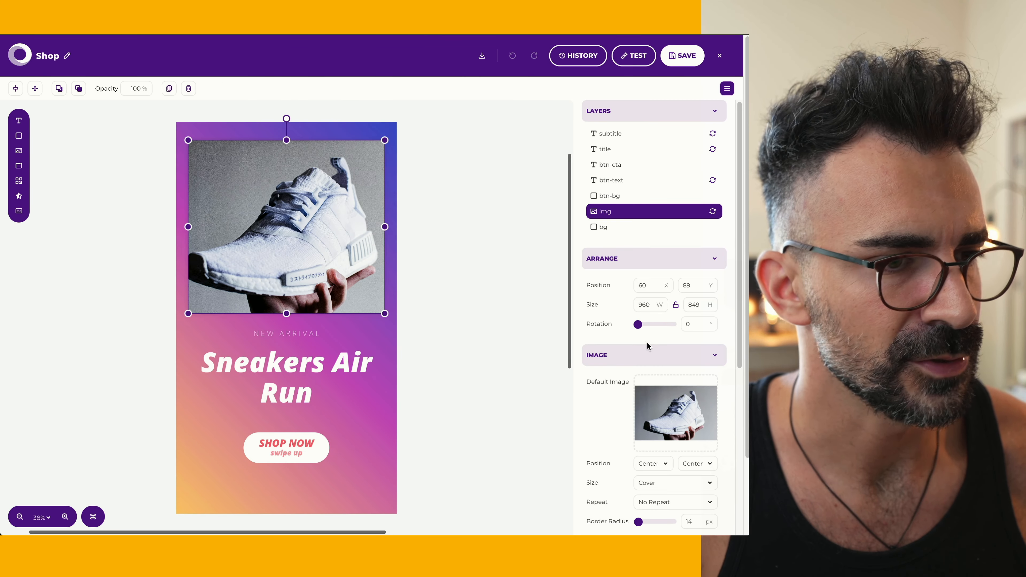
scroll(647, 347, "down", 6)
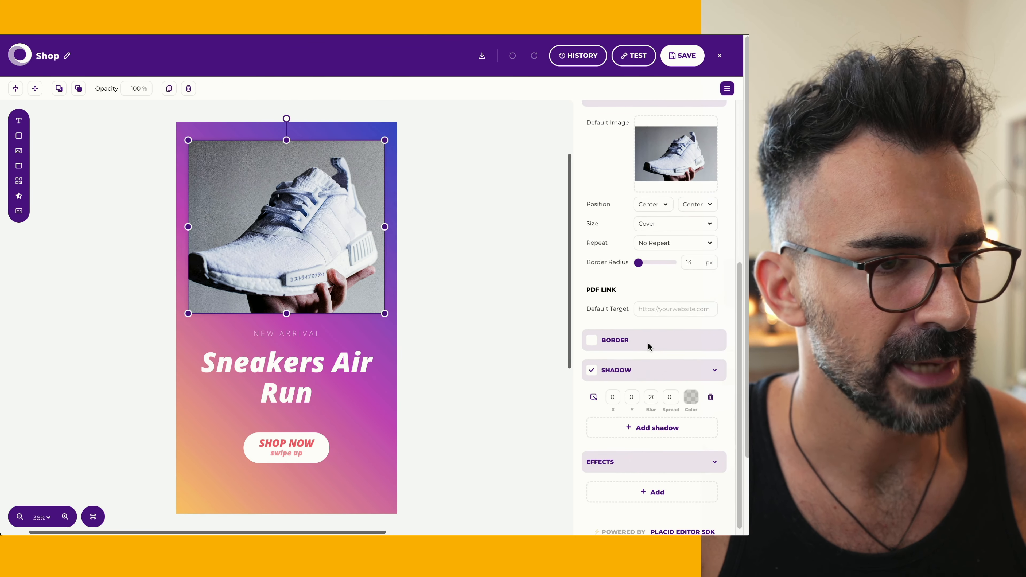
left_click(643, 225)
left_click(652, 213)
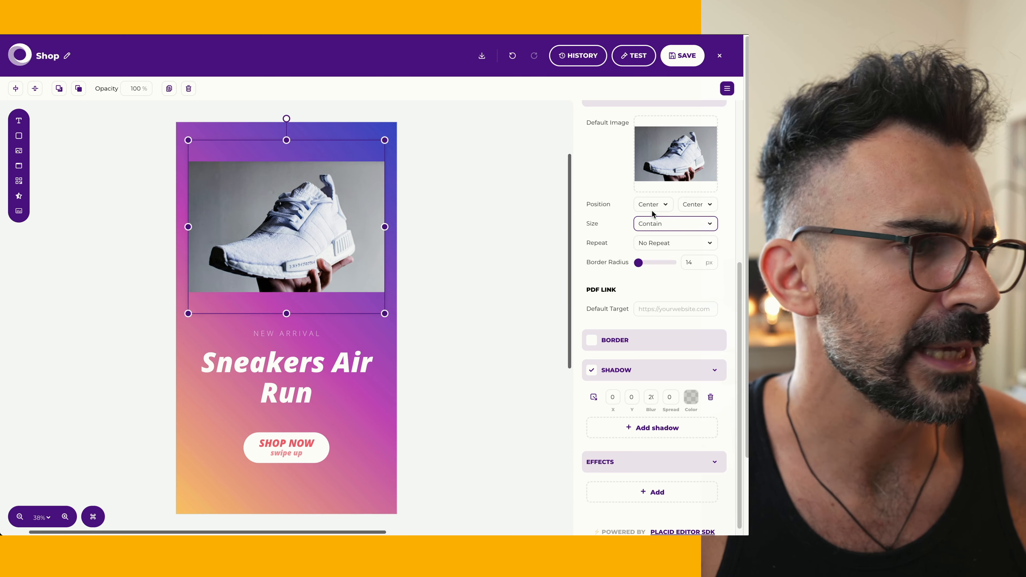
left_click(454, 160)
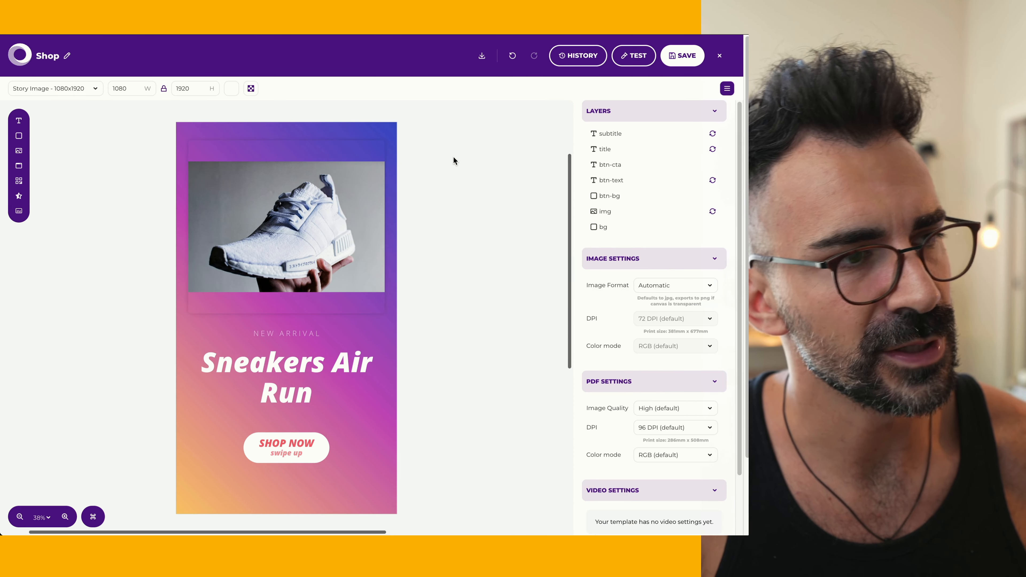
left_click(310, 146)
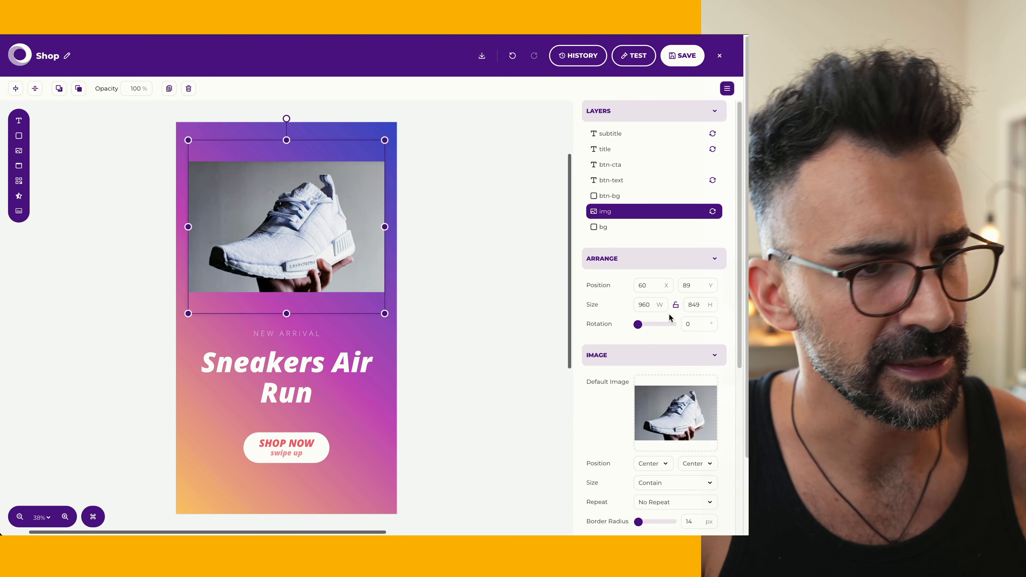
Step: Review the img layer's image settings and save the Shop template
scroll(669, 317, "down", 3)
scroll(670, 317, "down", 4)
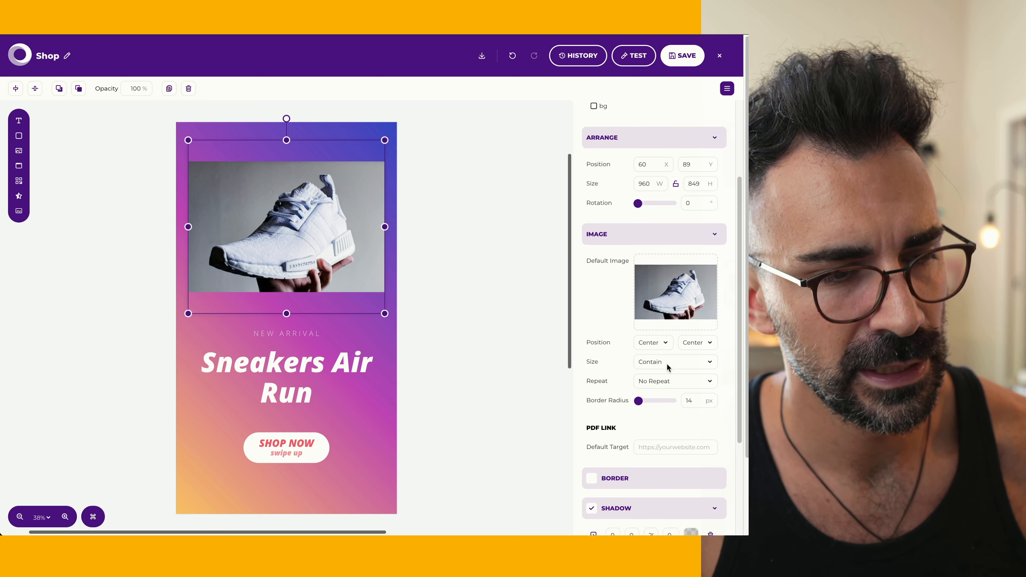
left_click(476, 217)
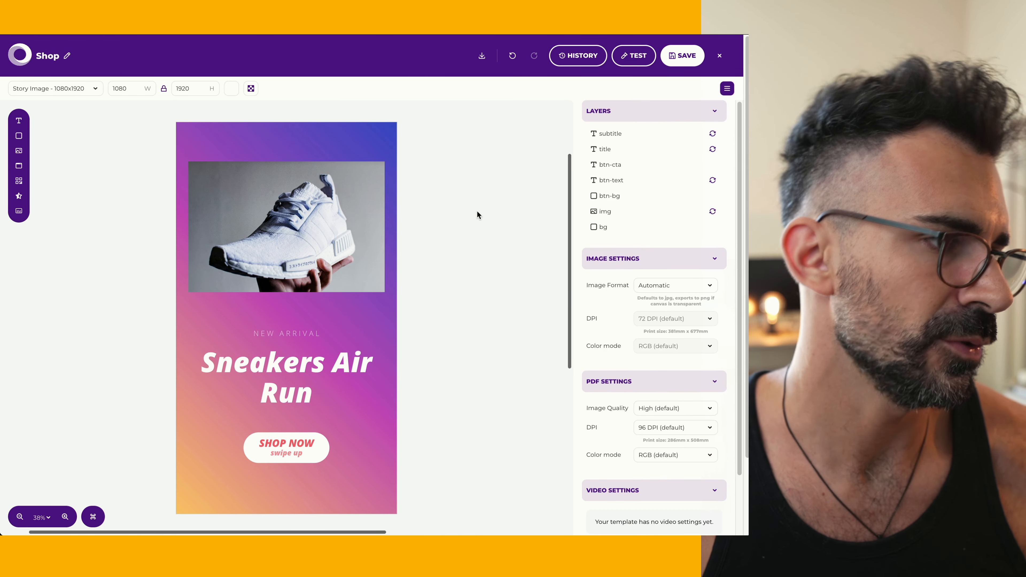
left_click(677, 65)
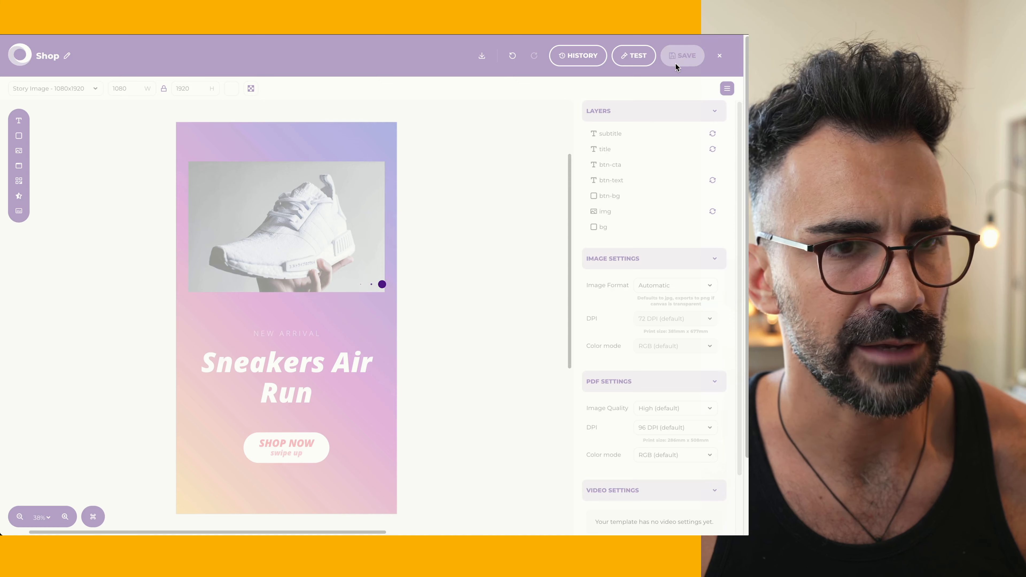
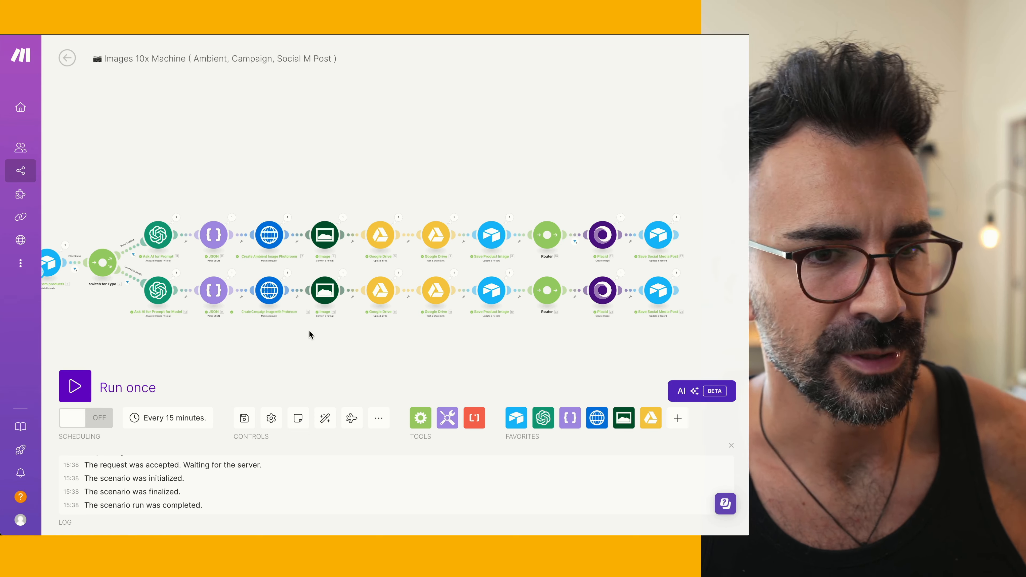
Step: Open the Ask AI for Prompt for Model module on the CAMPAIGN IMAGE branch and read its prompt
left_click_drag(158, 163, 254, 113)
scroll(226, 209, "up", 5)
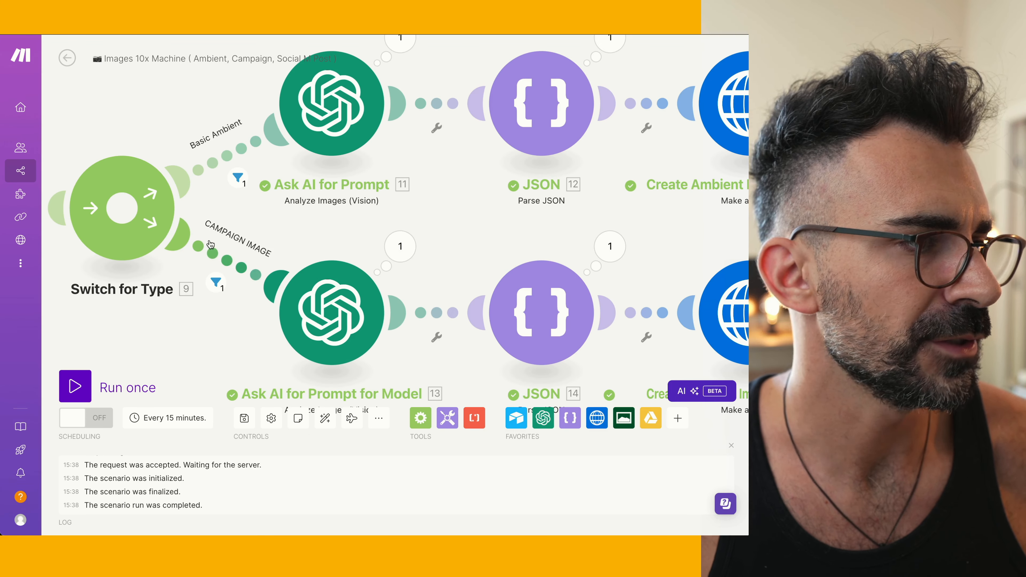
scroll(316, 275, "down", 3)
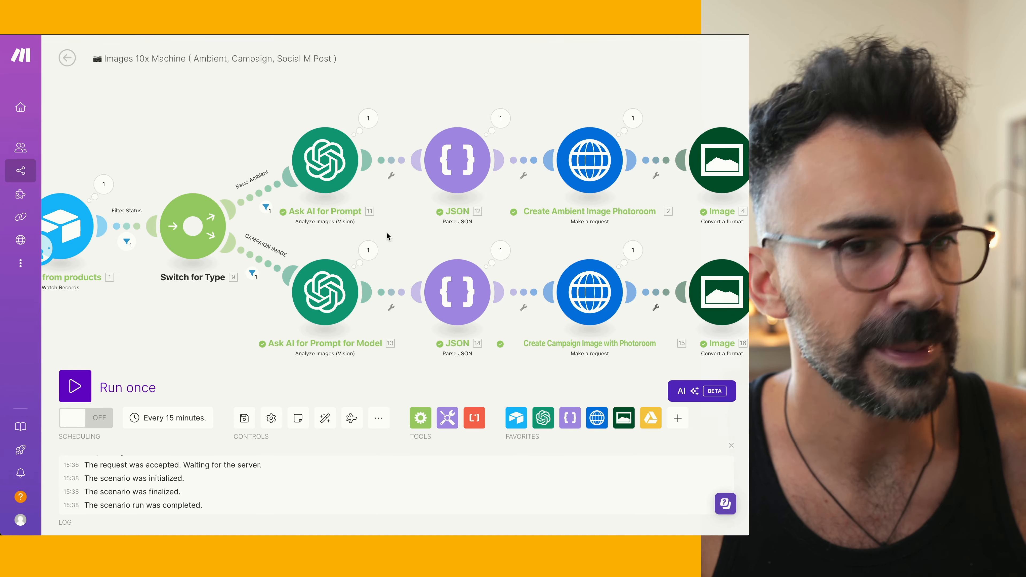
left_click(327, 289)
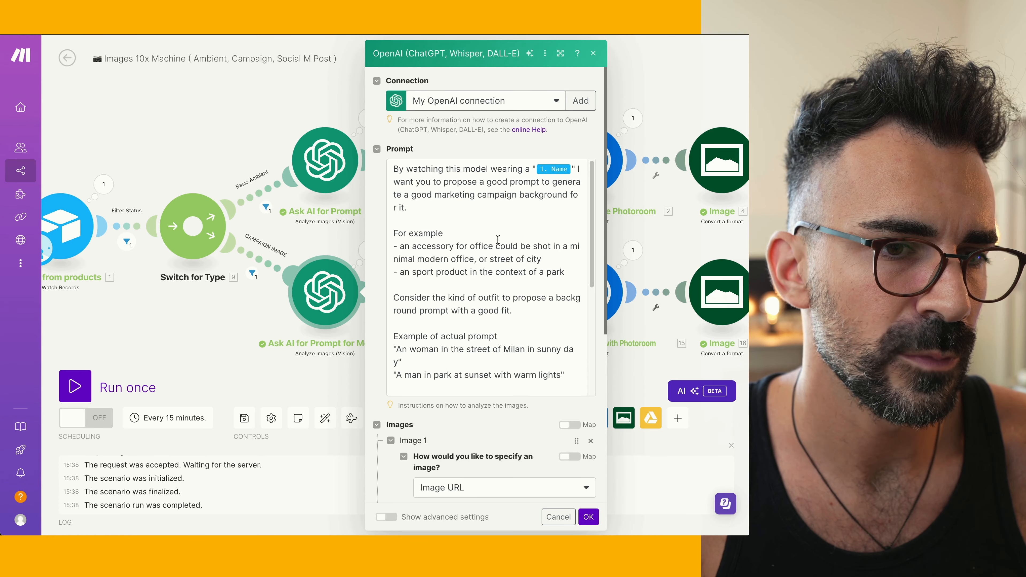
scroll(506, 260, "down", 1)
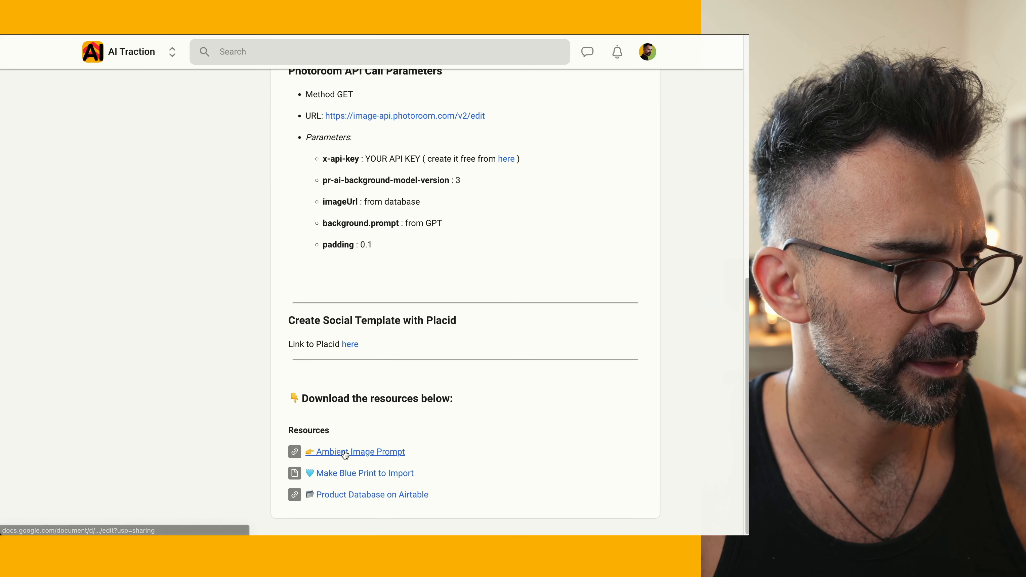
Step: Compare the Campaign Image Prompt in the Ambient Image Prompt document with the module's prompt in Make, including the Name placeholder, and close the module
left_click(345, 456)
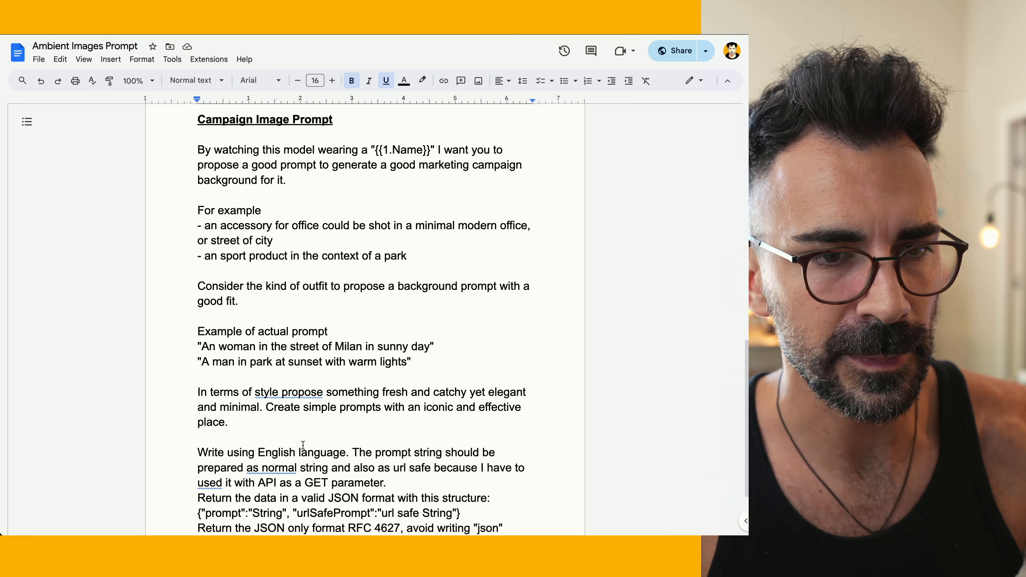
left_click_drag(377, 152, 424, 151)
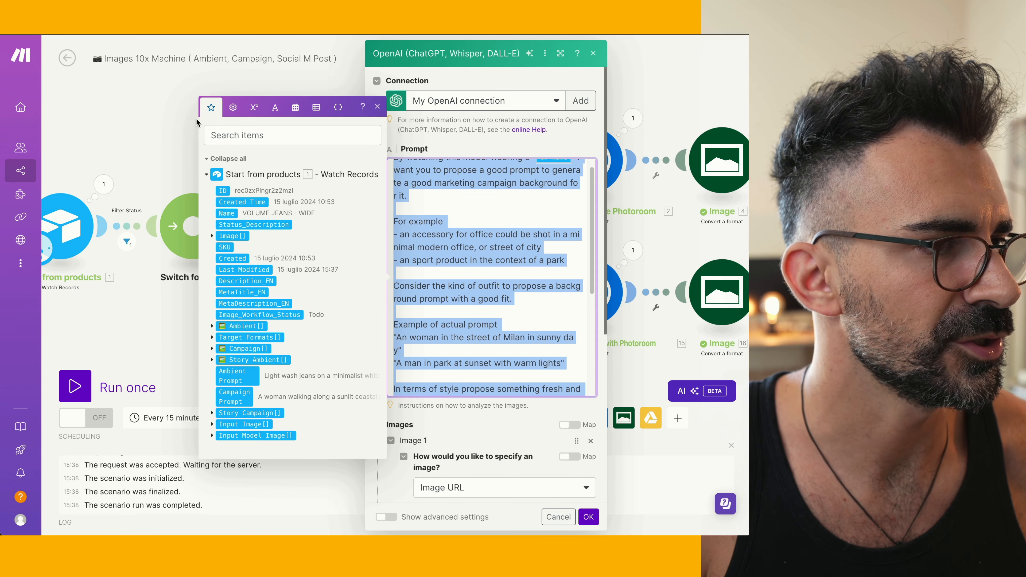
left_click(501, 264)
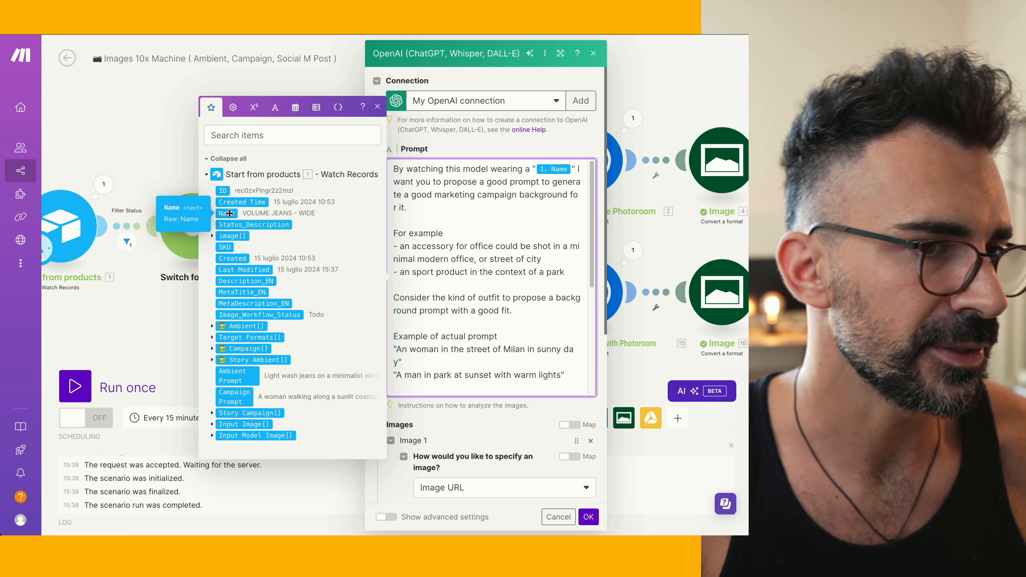
scroll(467, 238, "down", 5)
scroll(468, 238, "down", 3)
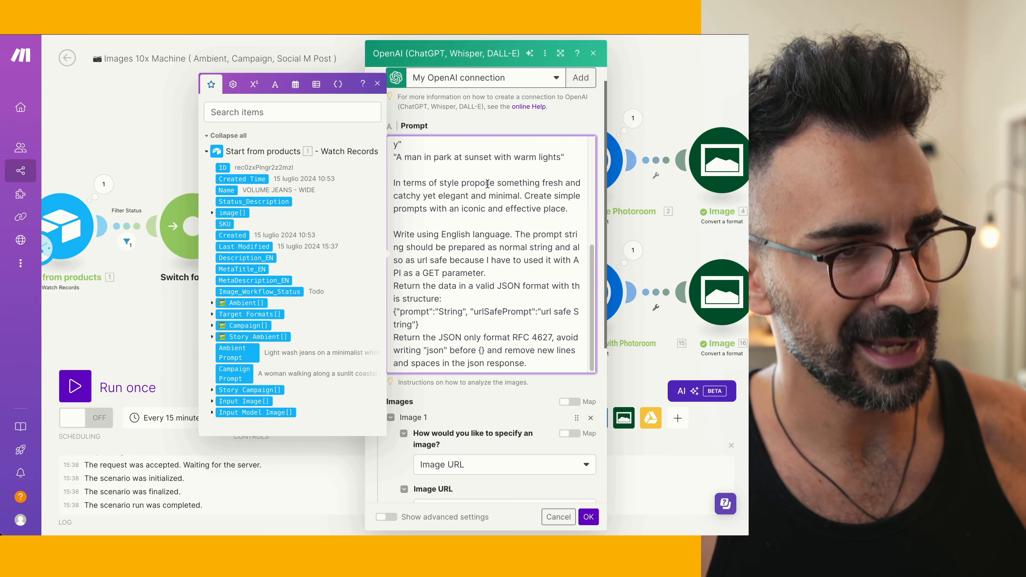
scroll(497, 207, "up", 1)
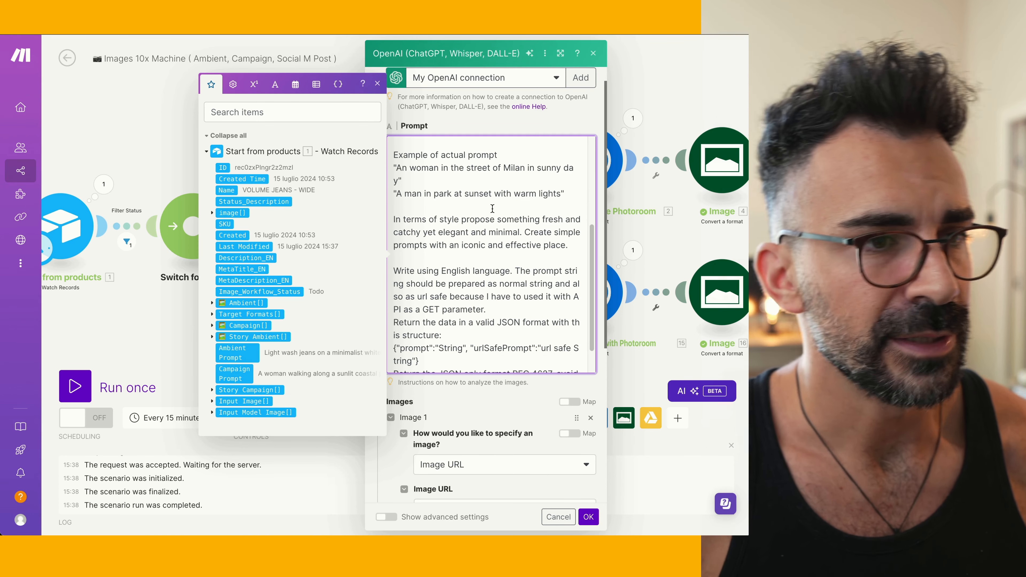
left_click(664, 90)
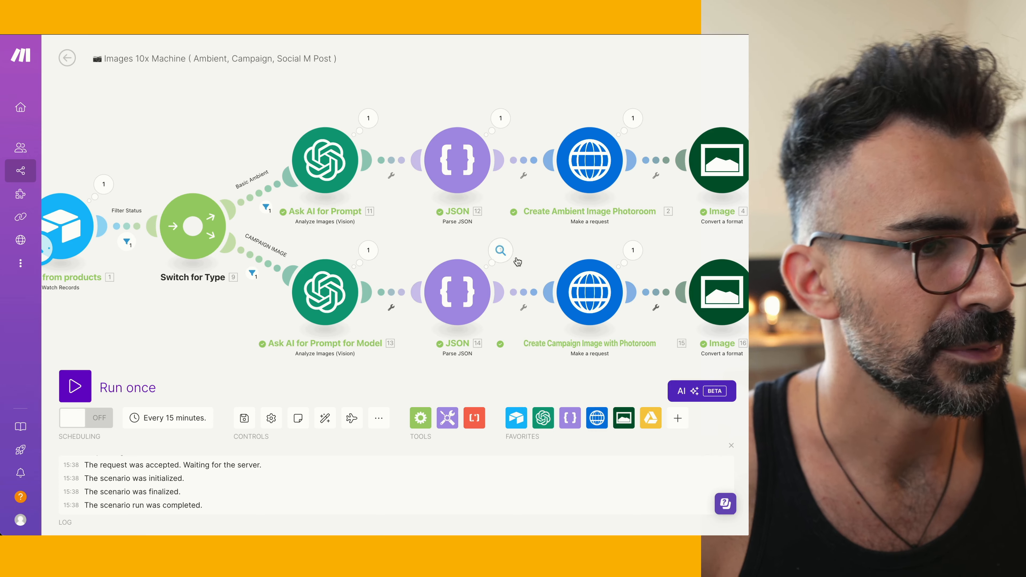
Step: Examine the headers and query parameters of the Create Campaign Image with Photoroom request and confirm the module
scroll(517, 262, "right", 5)
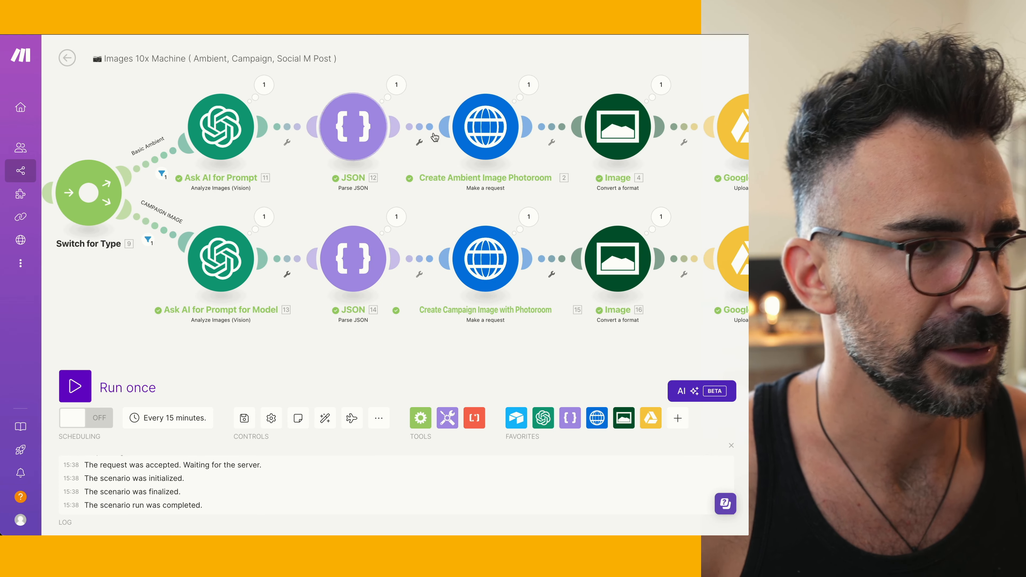
left_click(490, 277)
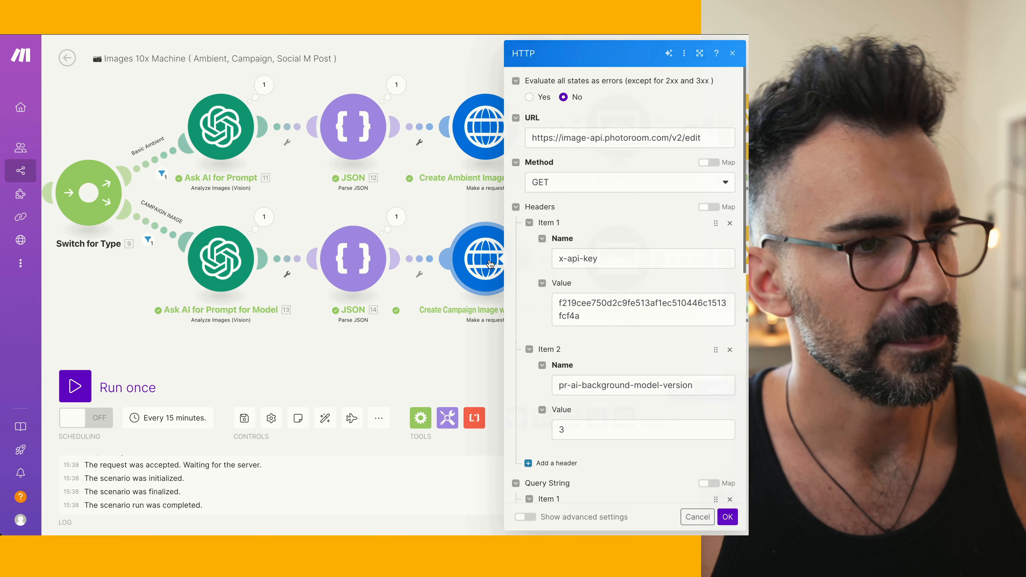
scroll(643, 404, "down", 10)
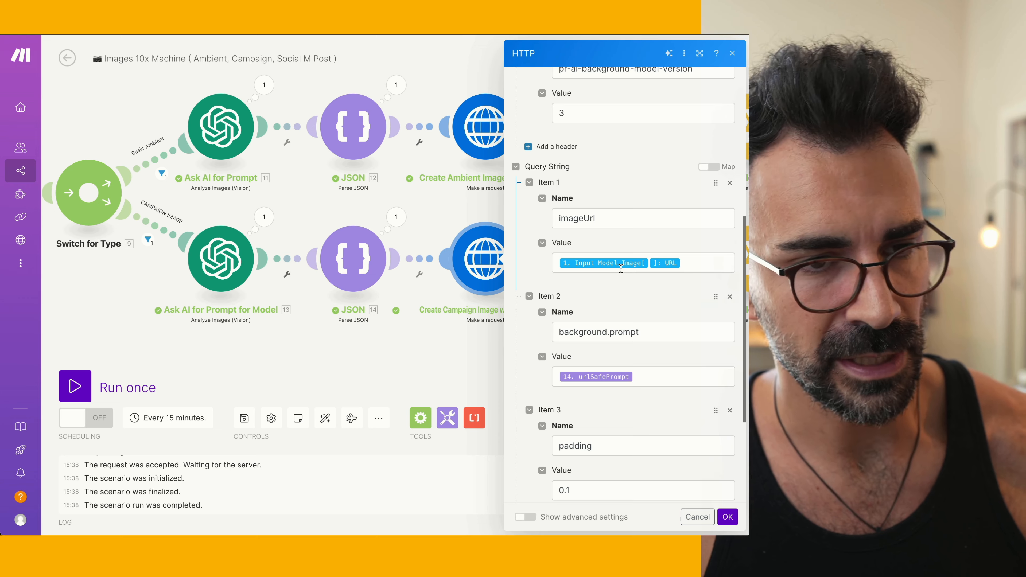
scroll(622, 268, "down", 3)
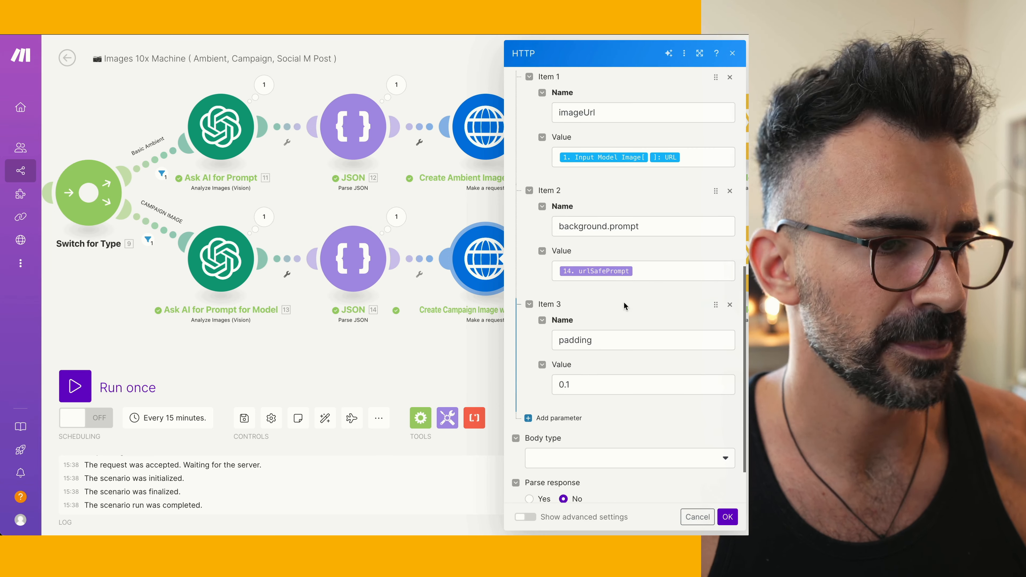
scroll(624, 307, "down", 2)
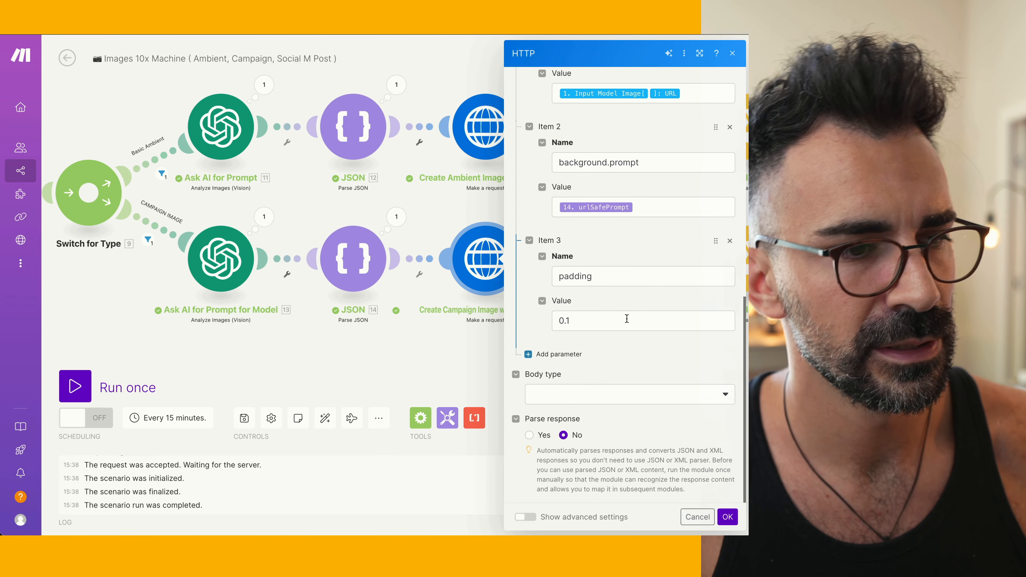
left_click(727, 517)
Step: Look over the campaign branch, check the conditions of the CAMPAIGN IMAGE filter after Switch for Type, and confirm the filter
scroll(546, 355, "down", 5)
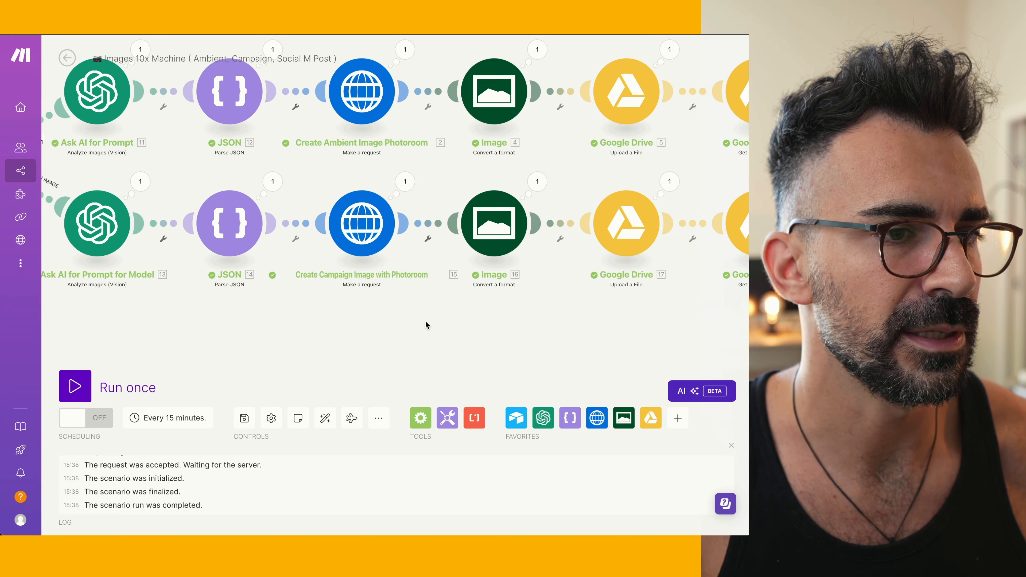
left_click_drag(636, 281, 567, 274)
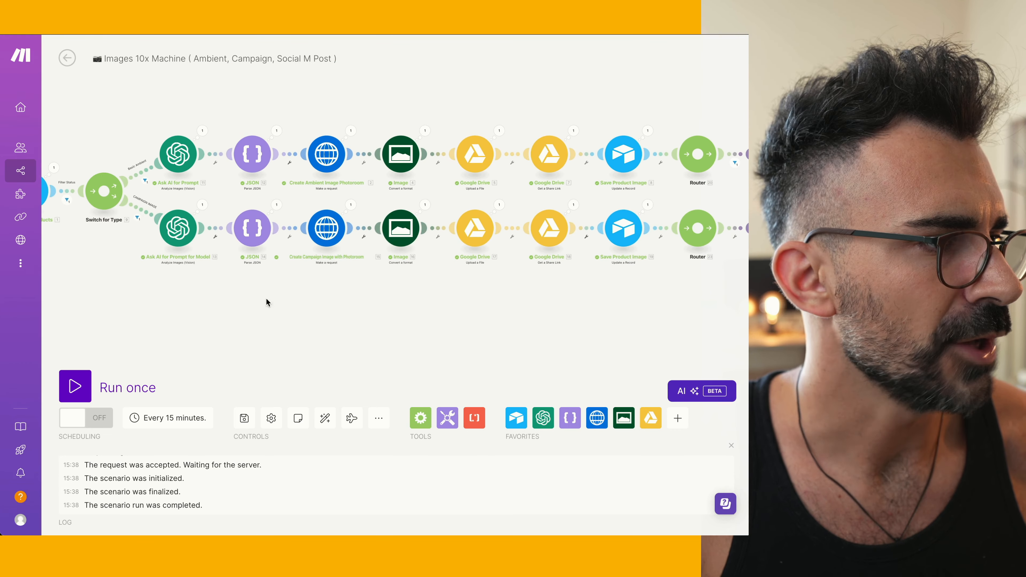
left_click_drag(266, 300, 335, 307)
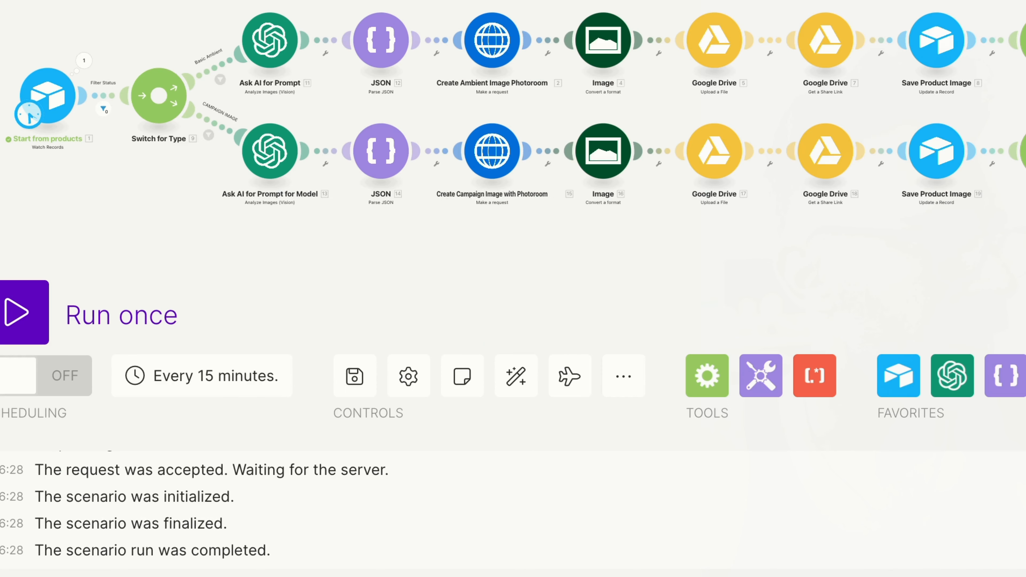
scroll(122, 213, "up", 5)
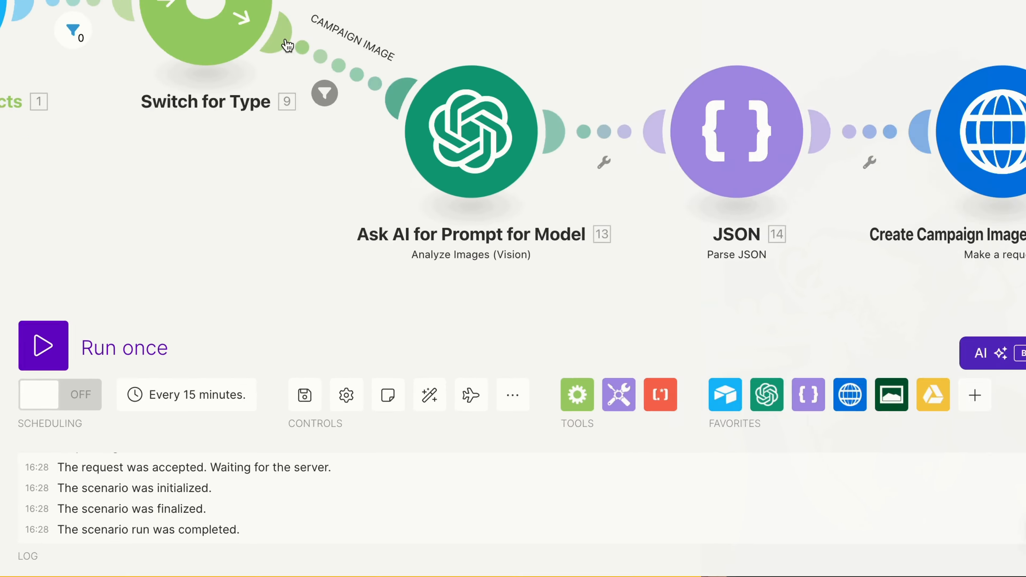
left_click(288, 210)
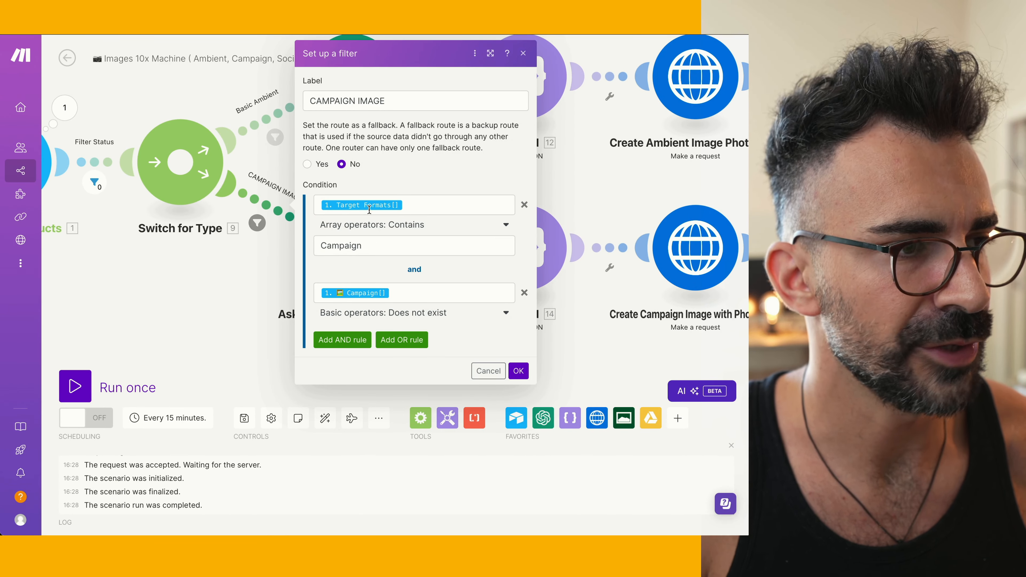
left_click(519, 371)
scroll(249, 295, "down", 5)
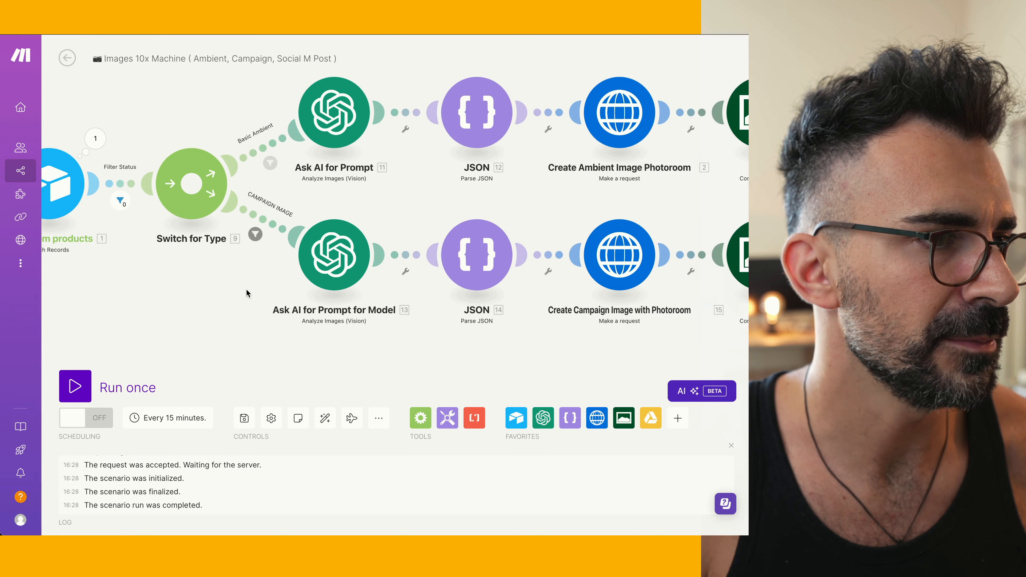
Step: Run the scenario once and follow the execution along the campaign branch
left_click(89, 376)
scroll(126, 236, "up", 5)
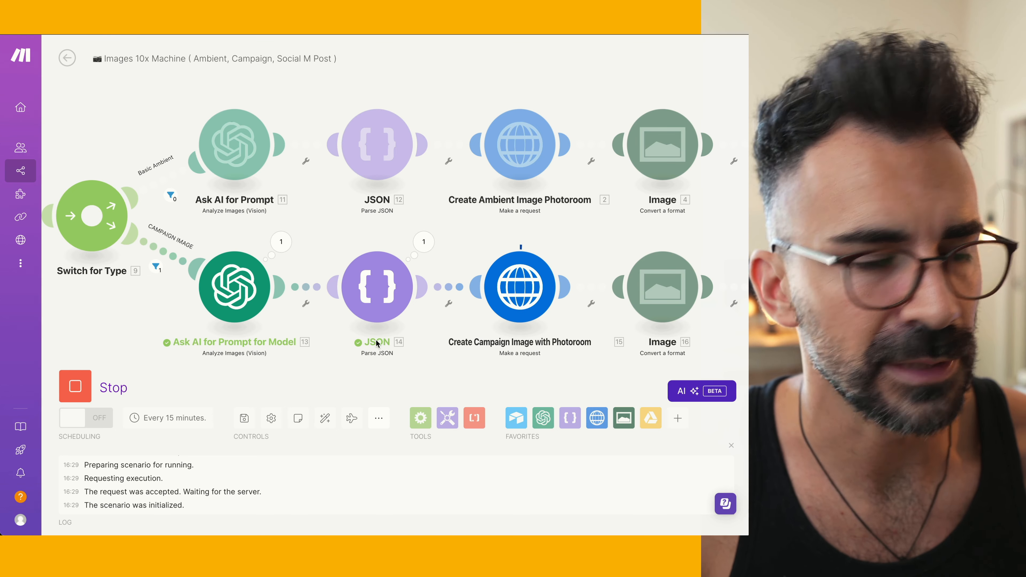
scroll(381, 354, "down", 4)
left_click_drag(411, 363, 316, 306)
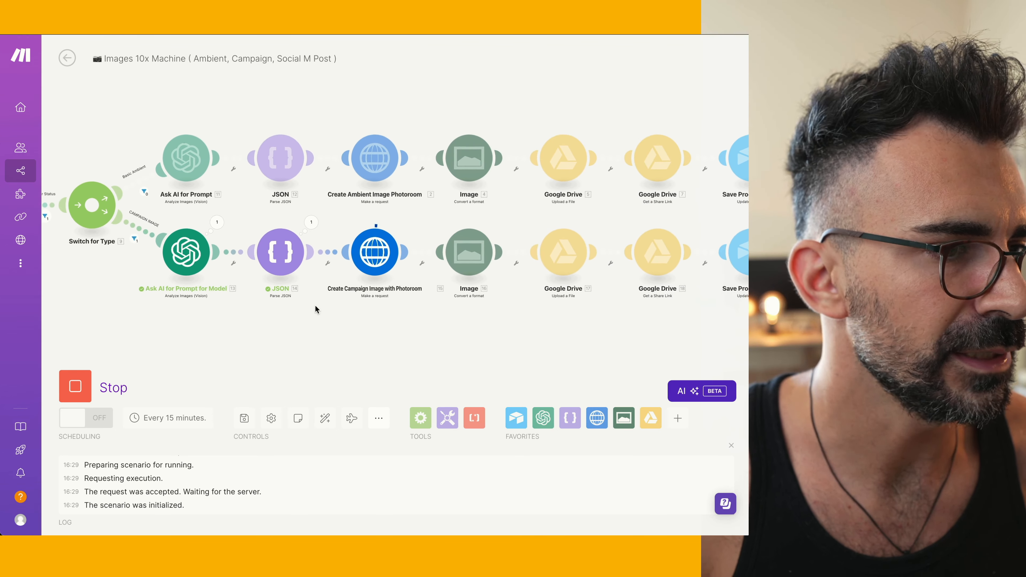
left_click_drag(492, 366, 297, 353)
left_click_drag(459, 298, 312, 300)
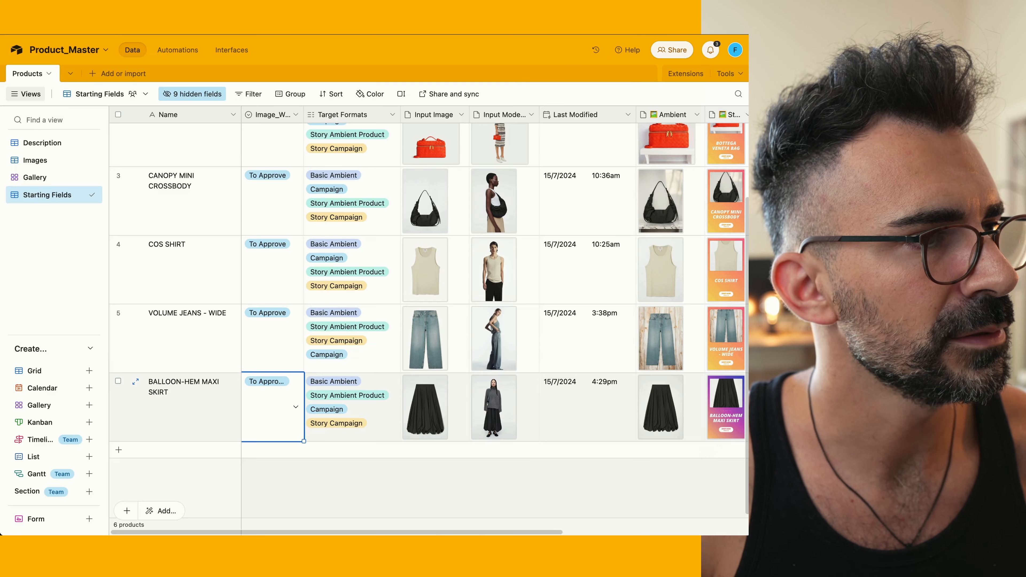
Step: Examine the enlarged Campaign image of the BALLOON-HEM MAXI SKIRT record in Airtable, and close the preview
scroll(552, 408, "right", 5)
left_click(544, 409)
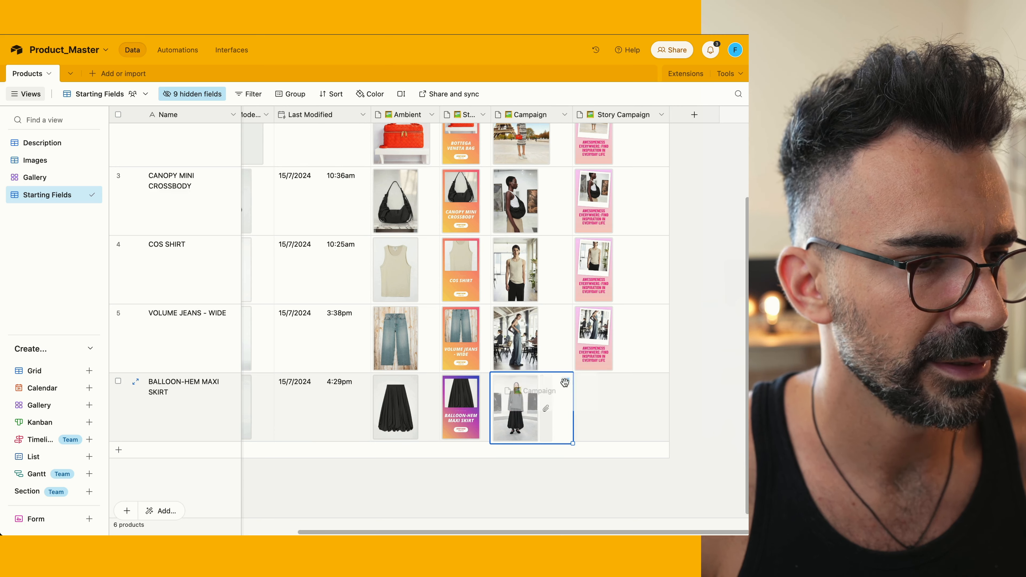
left_click(545, 409)
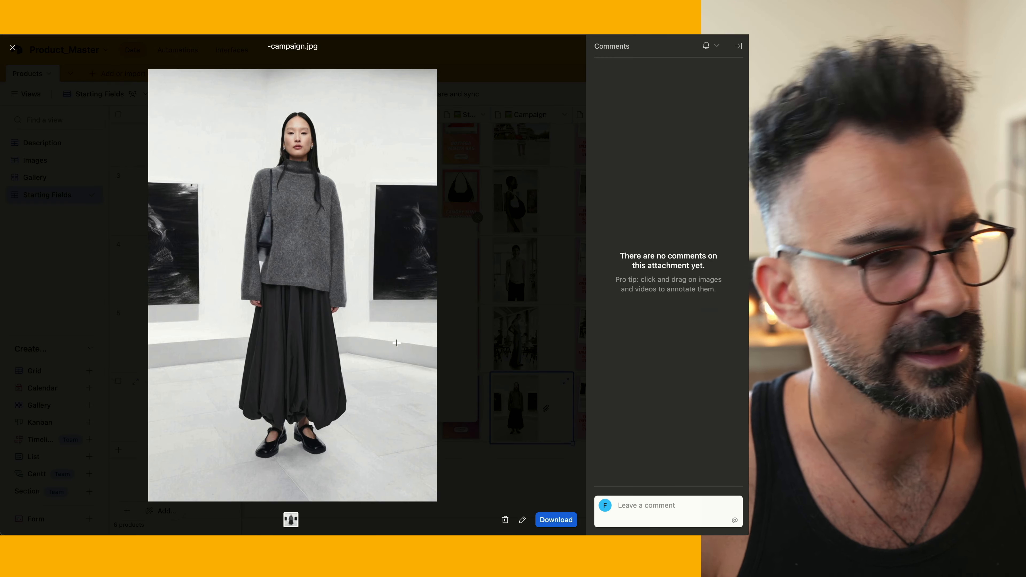
key("Escape")
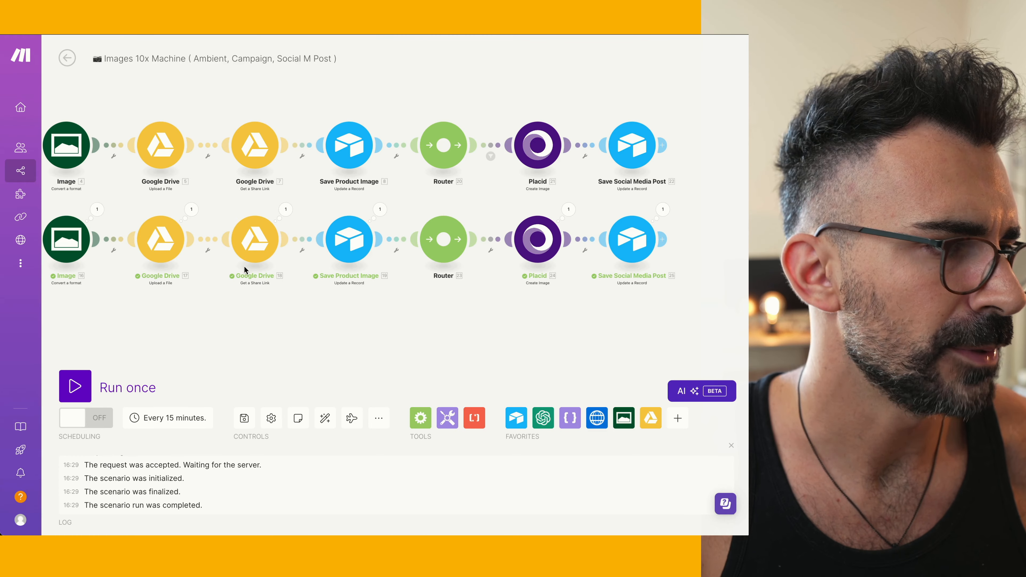
Step: Inspect the prompt in the campaign branch's JSON module output in Make, and close the output
scroll(67, 211, "left", 7)
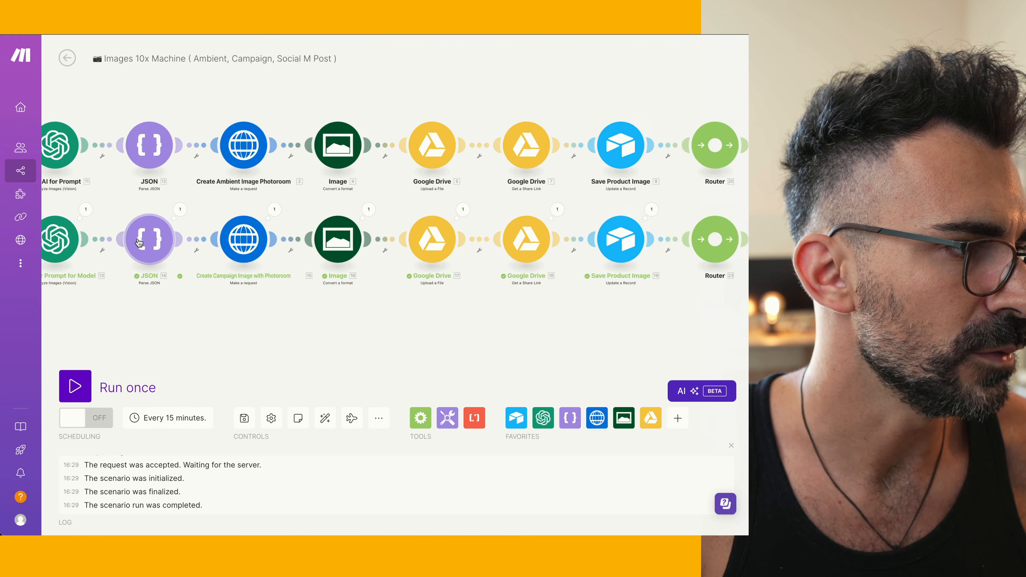
left_click(180, 209)
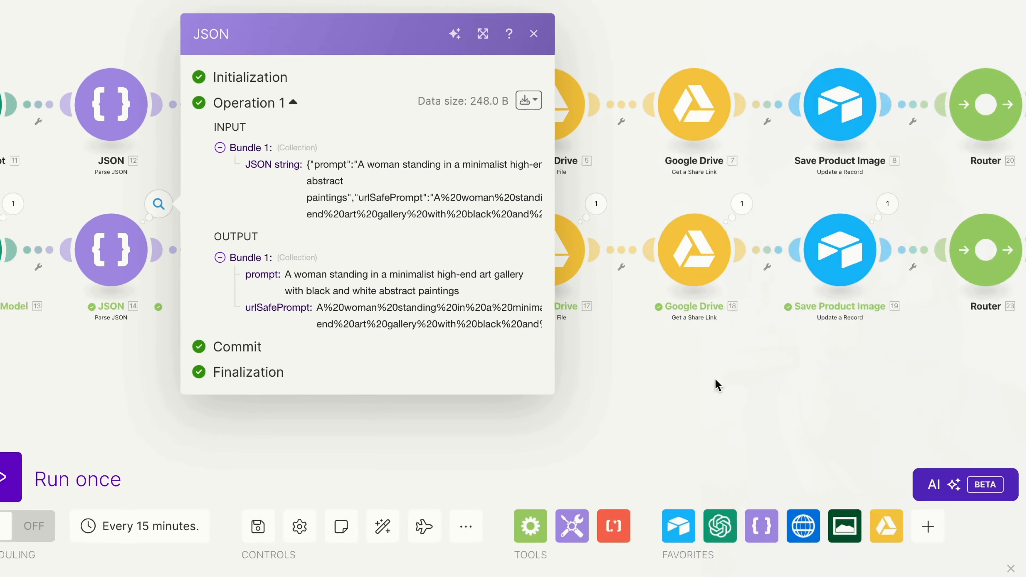
left_click(861, 455)
Step: Enlarge the Story Campaign creative of the BALLOON-HEM MAXI SKIRT record in Airtable, and outline its headline text
scroll(861, 455, "right", 7)
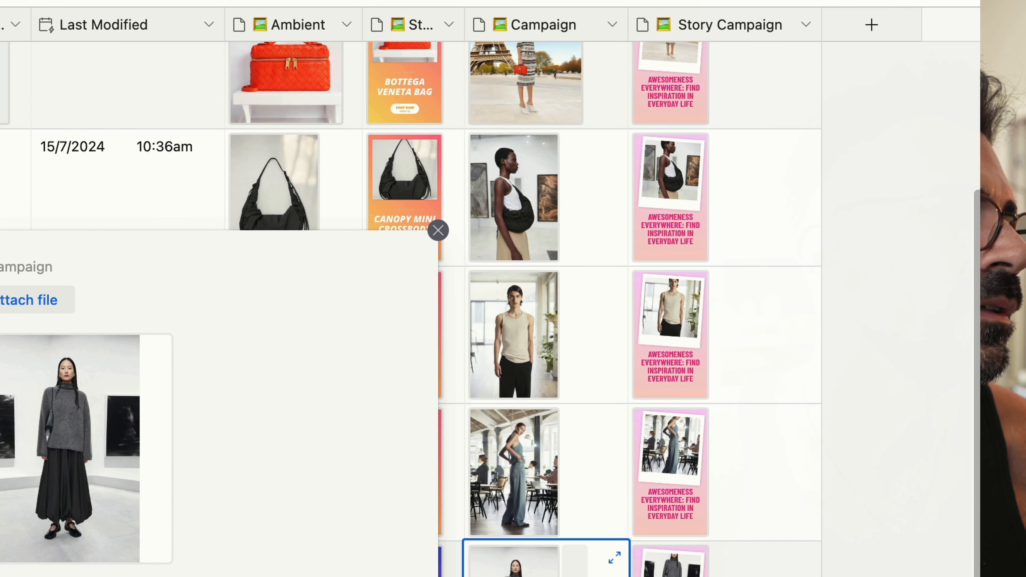
key("Escape")
left_click(643, 560)
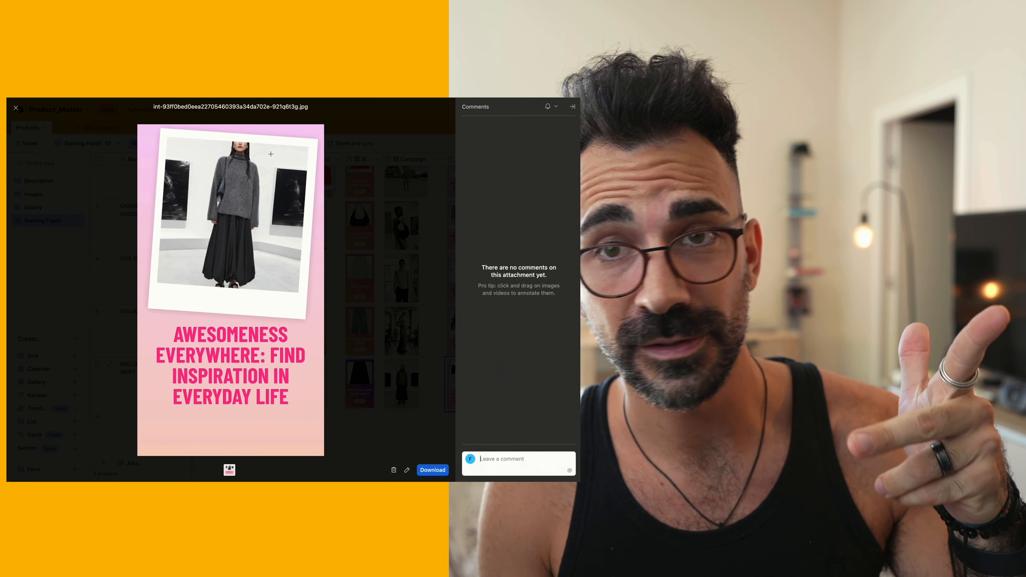
left_click_drag(152, 315, 315, 421)
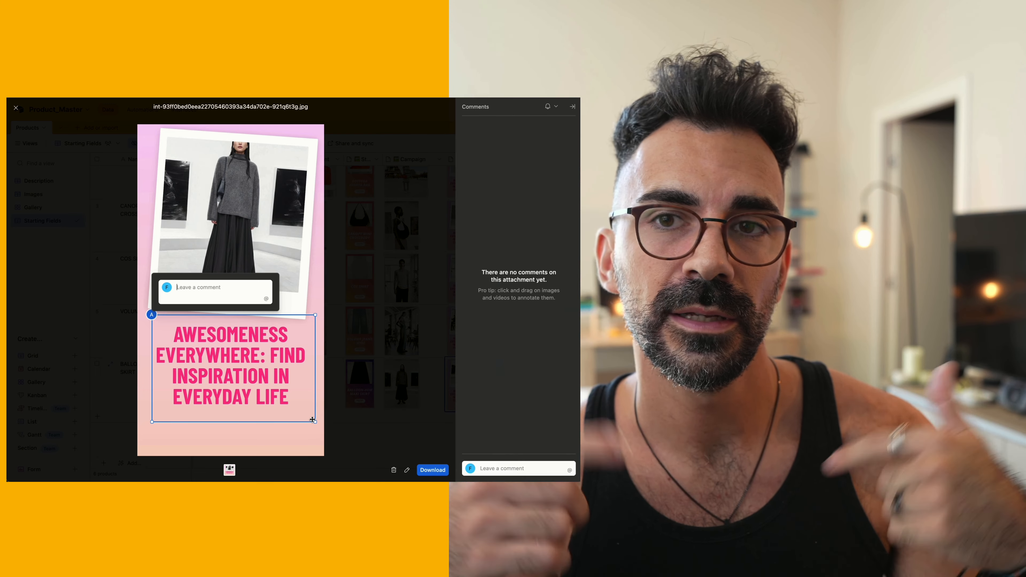